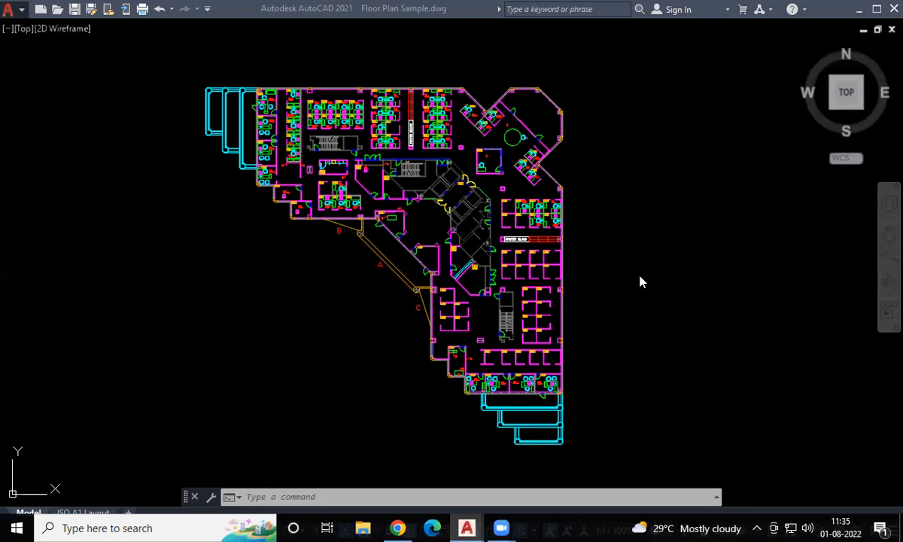
Inspect office 6050 in the floor plan up close, examining its chairs, desk, phone and computer.
scroll(316, 108, "up", 4)
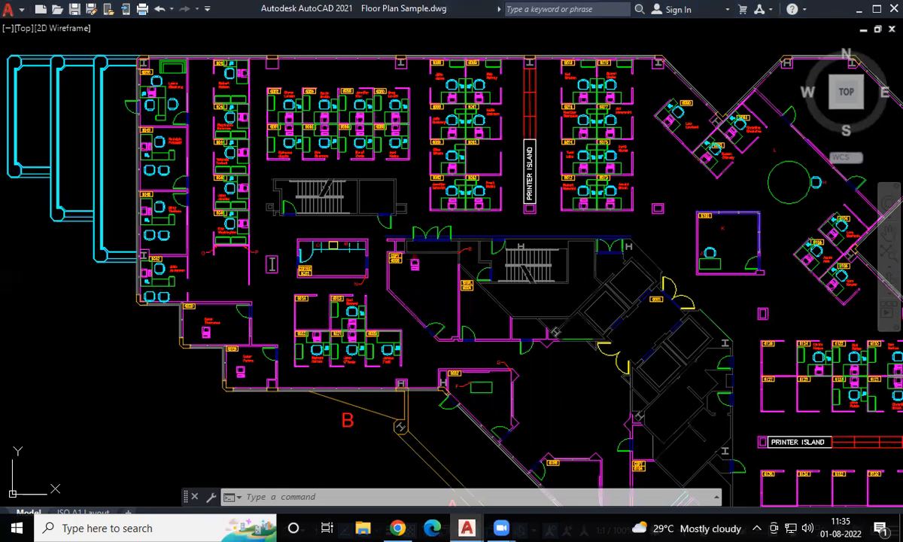
middle_click_drag(215, 181, 381, 268)
scroll(327, 215, "up", 4)
middle_click_drag(327, 215, 348, 261)
scroll(367, 214, "up", 4)
middle_click_drag(367, 214, 381, 258)
scroll(382, 258, "down", 3)
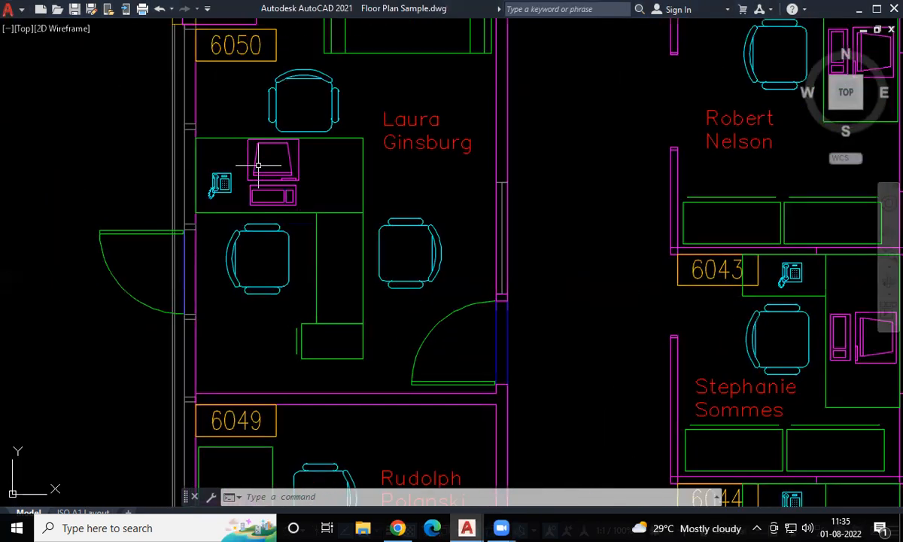
scroll(288, 150, "down", 2)
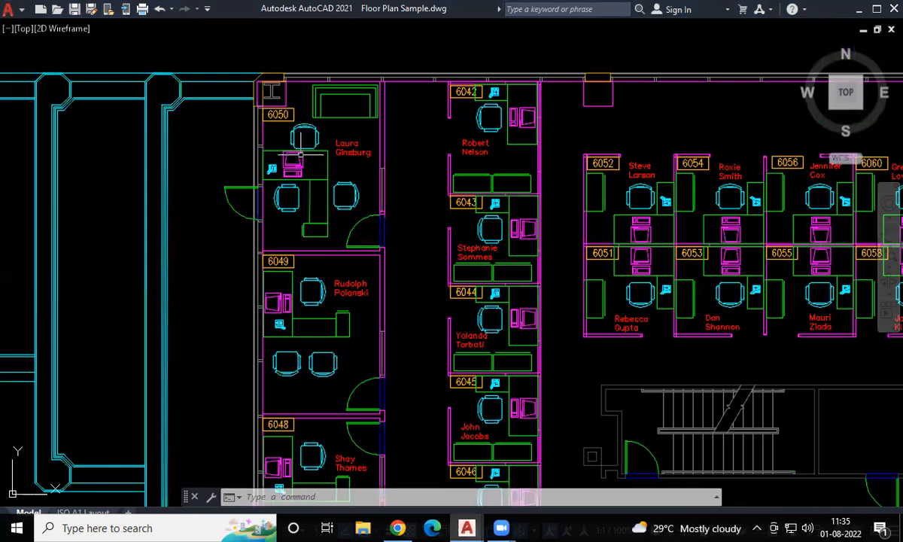
scroll(283, 161, "up", 5)
scroll(282, 161, "up", 2)
middle_click_drag(280, 195, 286, 225)
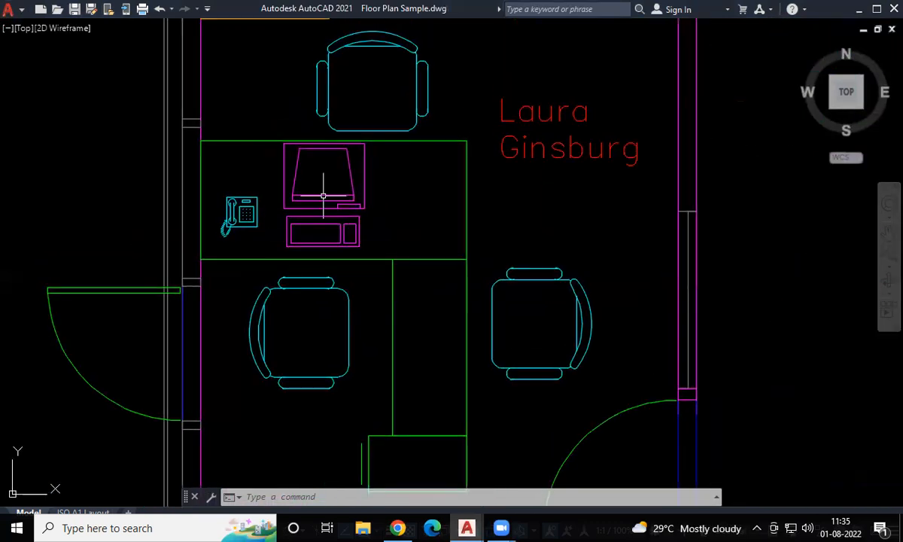
Examine the neighbouring offices and the central workstation block for repeated furniture, computers, phones and room labels.
scroll(331, 230, "down", 2)
scroll(331, 230, "down", 3)
middle_click_drag(357, 353, 304, 280)
middle_click_drag(577, 180, 470, 325)
middle_click_drag(528, 146, 443, 160)
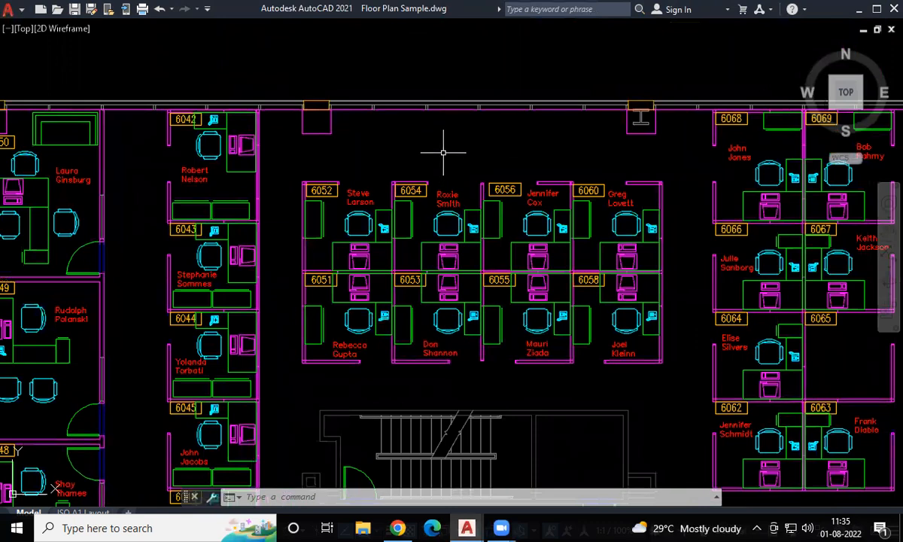
scroll(442, 161, "down", 2)
scroll(180, 203, "up", 4)
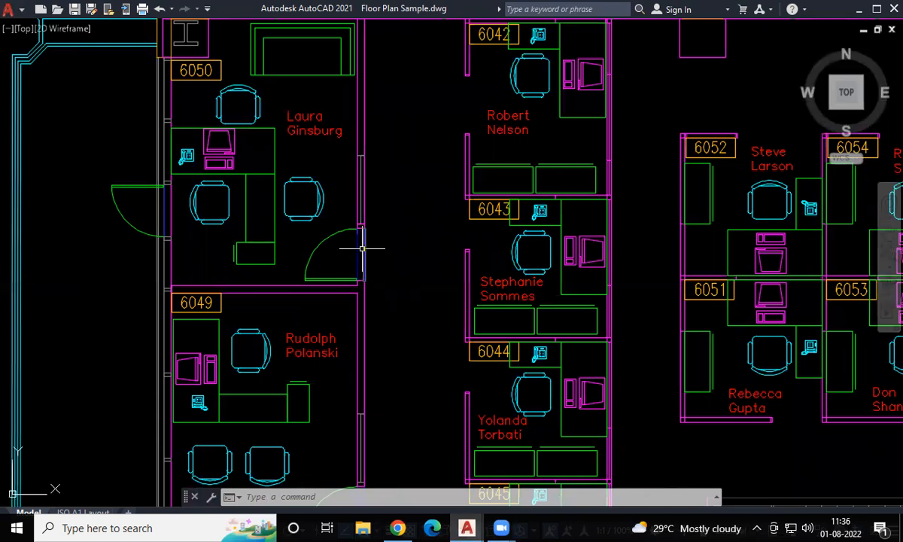
scroll(363, 246, "down", 5)
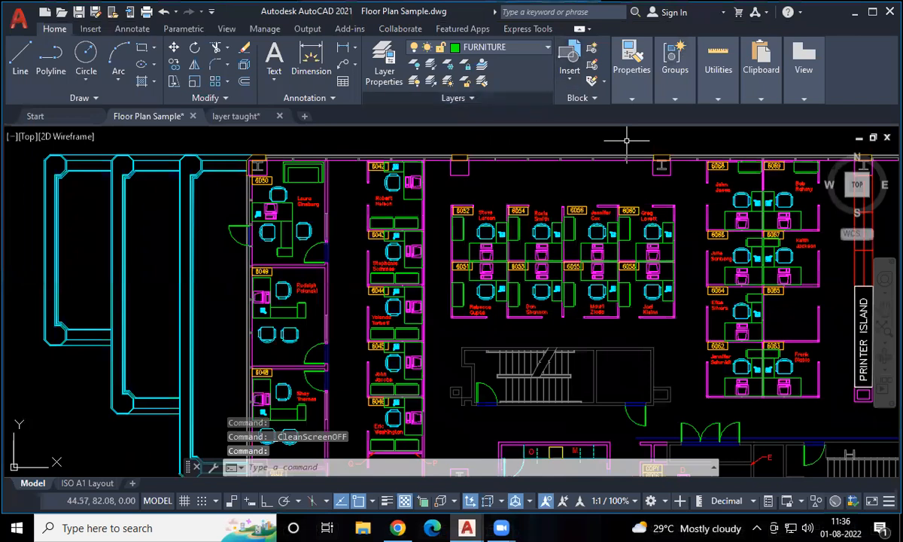
key("ctrl")
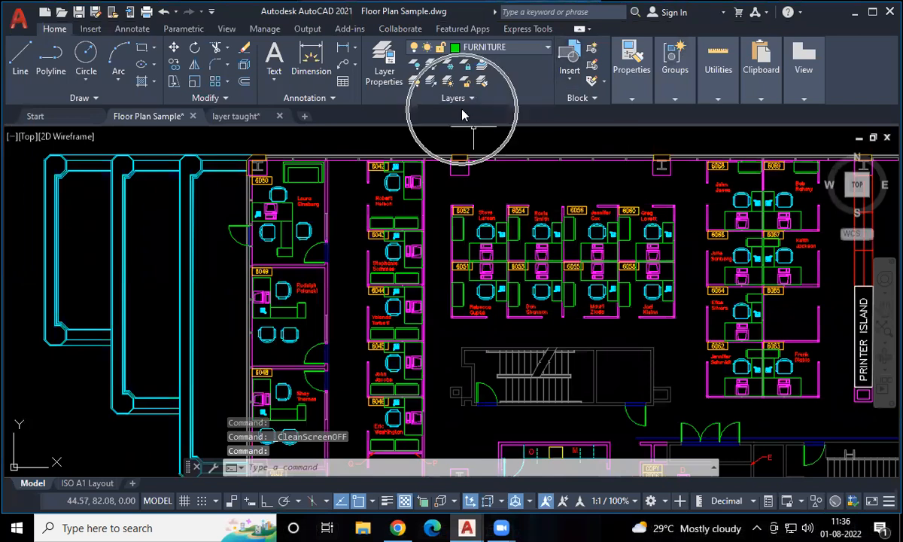
key("ctrl")
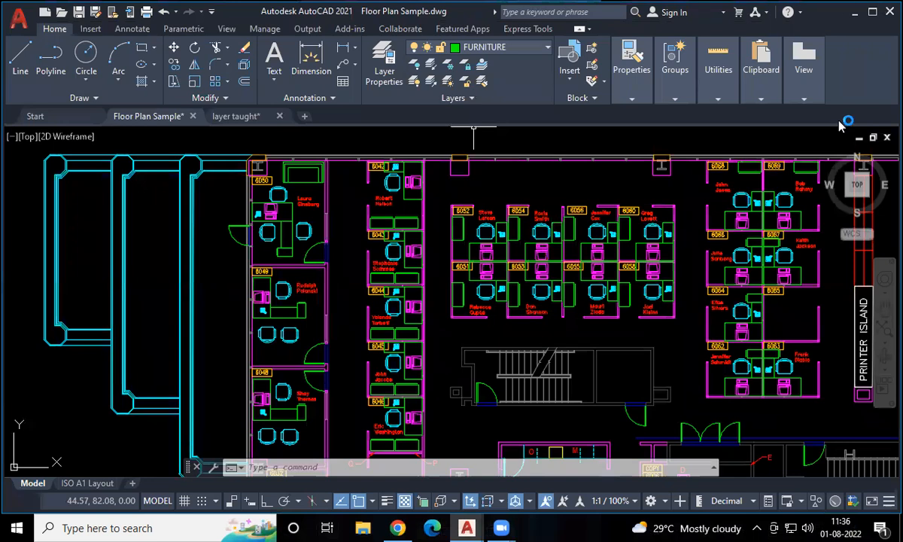
Look through the drawing's full layer list and locate the CPU layer.
left_click(535, 49)
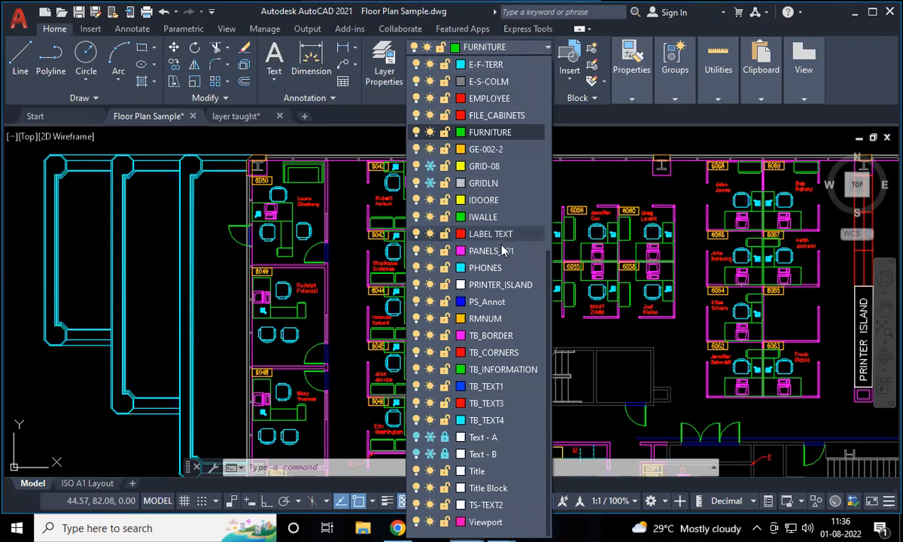
scroll(502, 248, "up", 7)
scroll(508, 221, "down", 3)
scroll(506, 209, "down", 3)
scroll(508, 205, "up", 6)
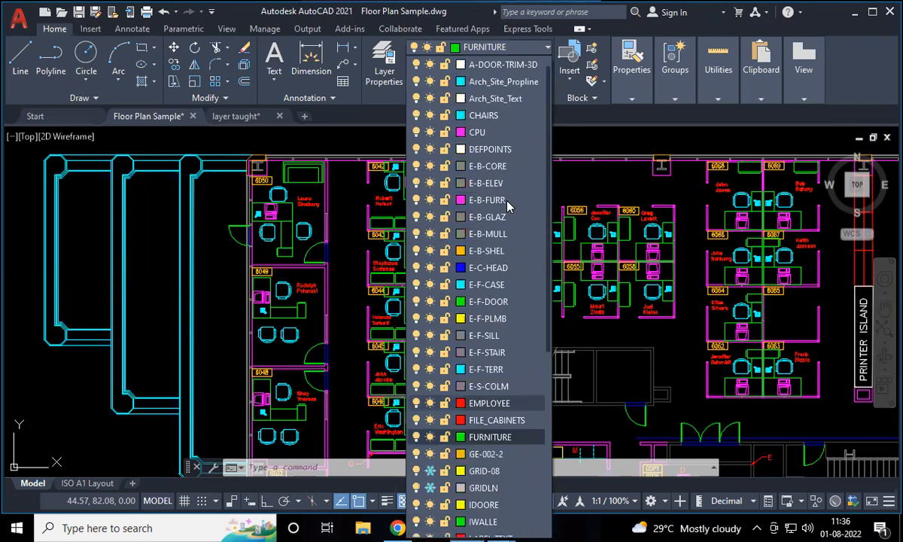
scroll(507, 205, "up", 1)
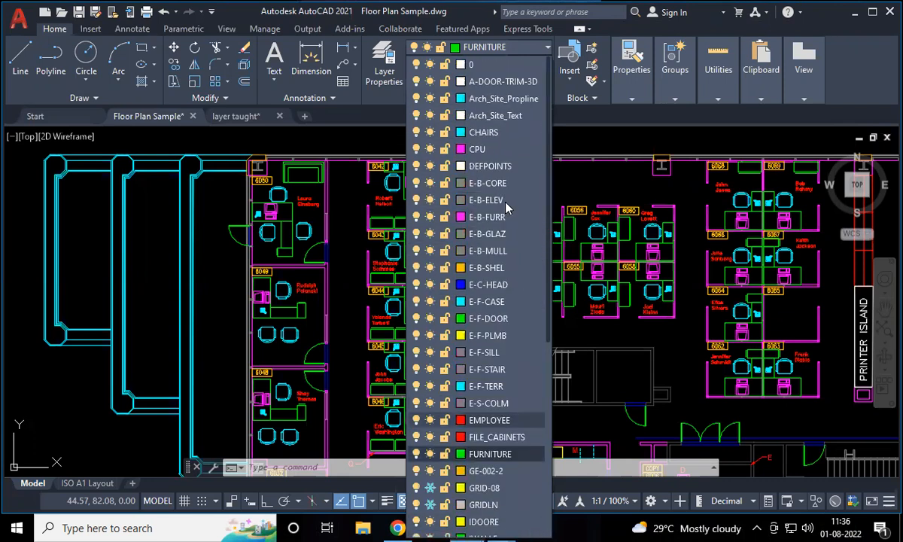
left_click(481, 150)
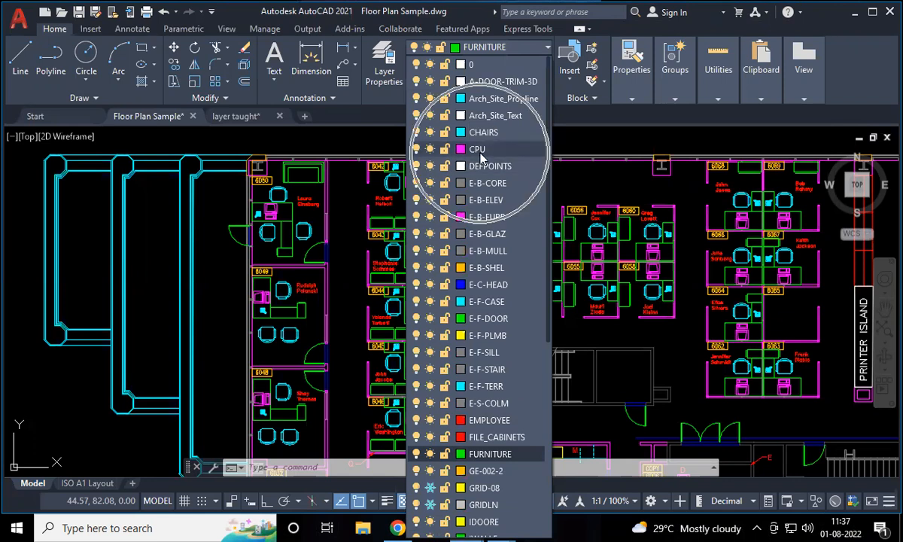
Toggle the CPU layer's visibility off and on several times, ending with the layer turned off.
left_click(416, 150)
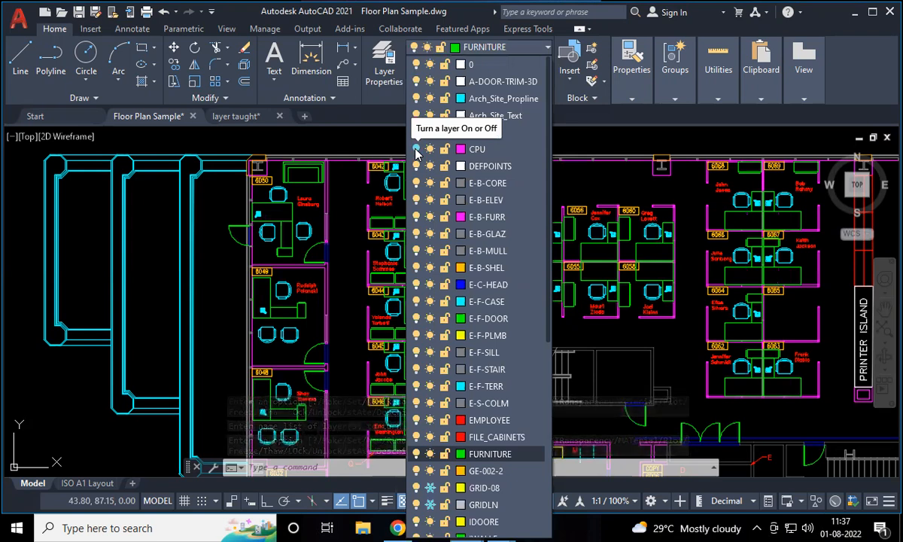
left_click(416, 149)
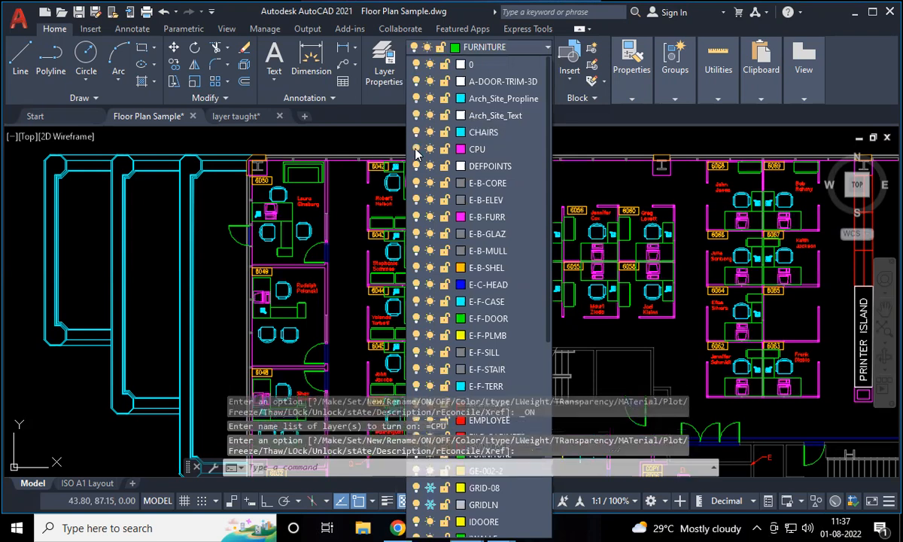
left_click(416, 149)
left_click(416, 149)
left_click(416, 149)
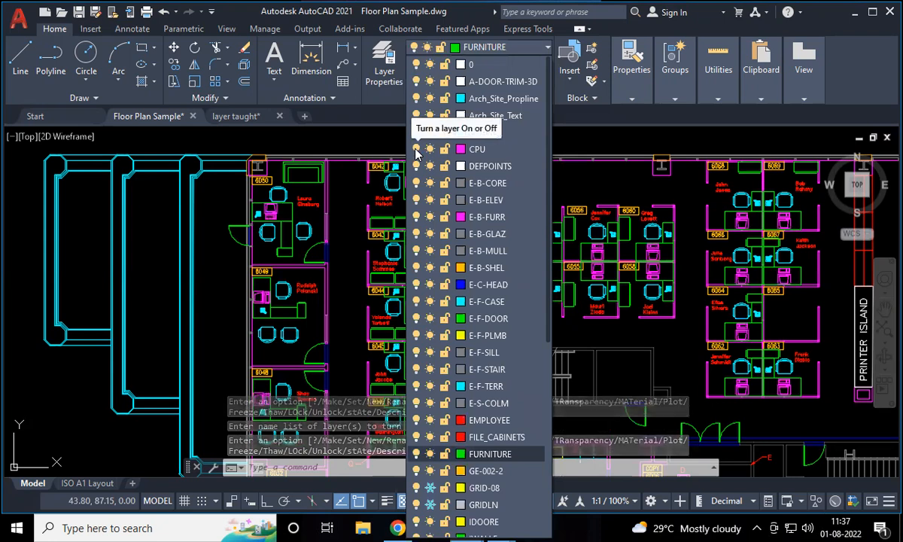
left_click(416, 149)
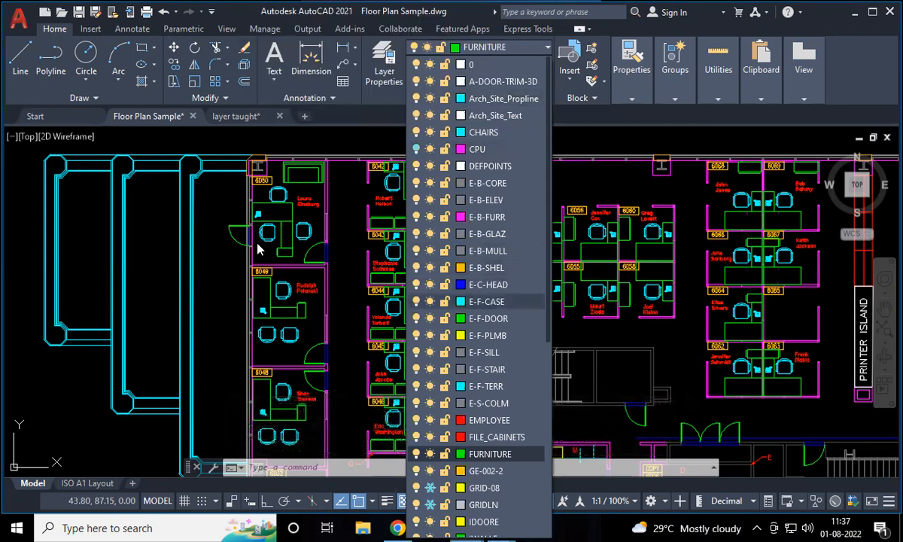
scroll(262, 245, "up", 4)
Turn off the PHONES layer to hide the telephones in the floor plan.
left_click(531, 49)
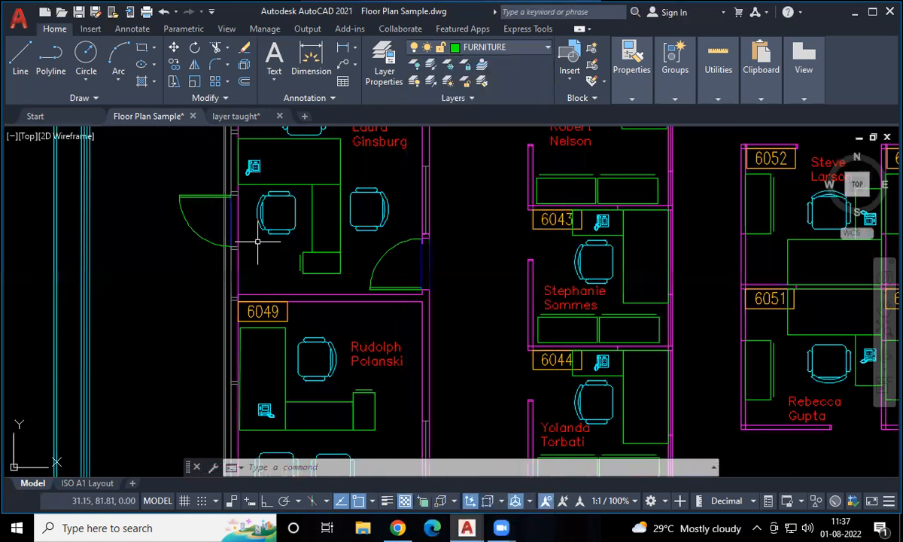
left_click(530, 51)
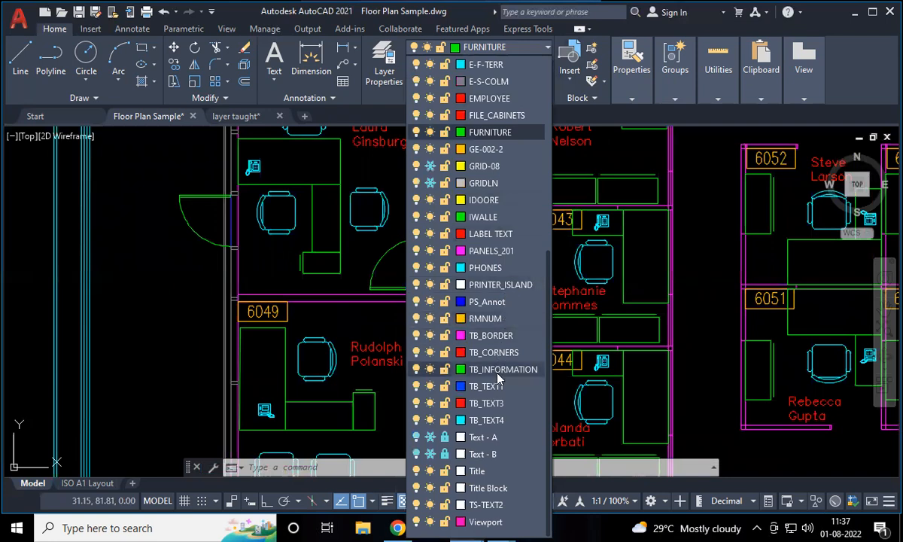
scroll(489, 377, "up", 2)
scroll(490, 378, "up", 1)
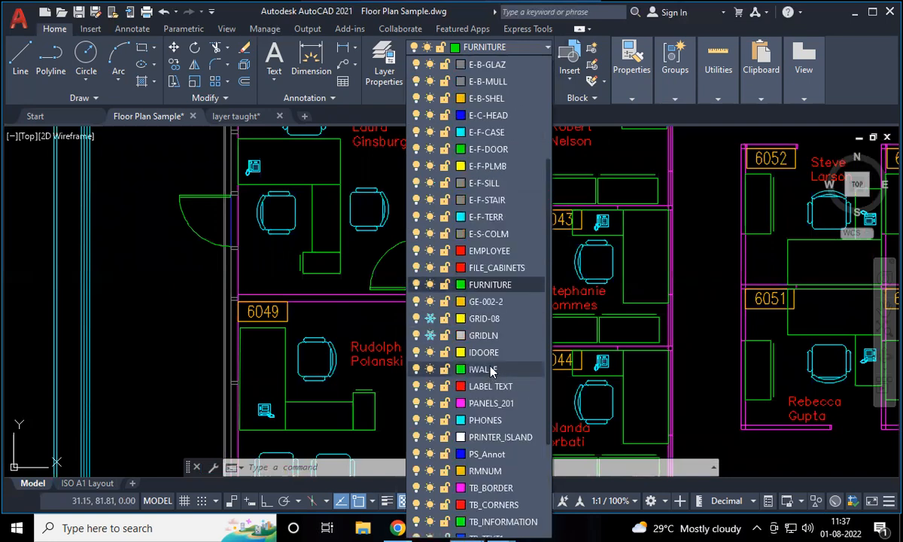
scroll(490, 368, "up", 2)
scroll(489, 361, "down", 1)
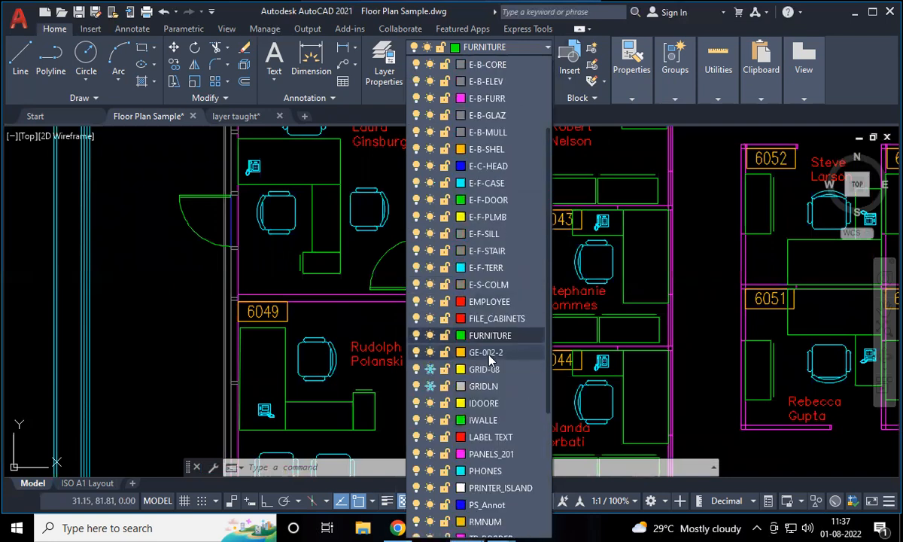
scroll(489, 361, "up", 1)
scroll(490, 384, "down", 2)
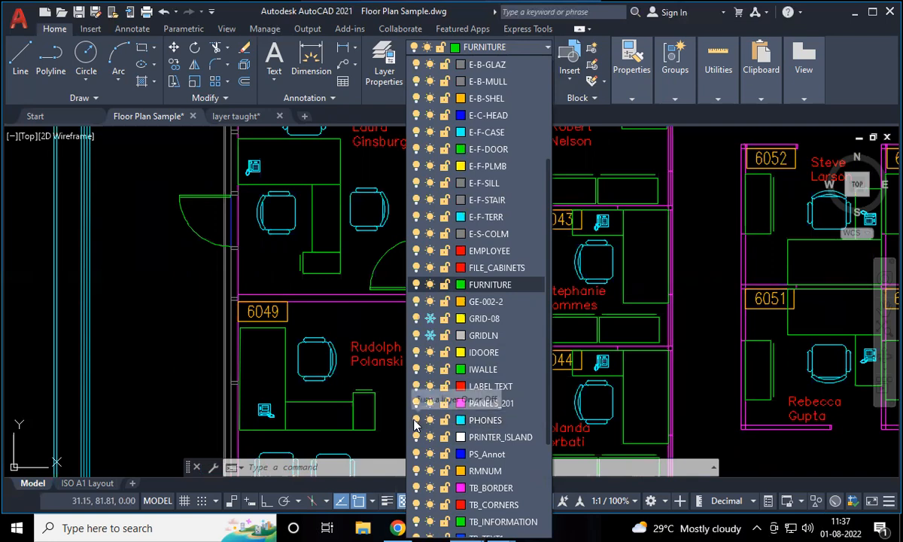
left_click(414, 421)
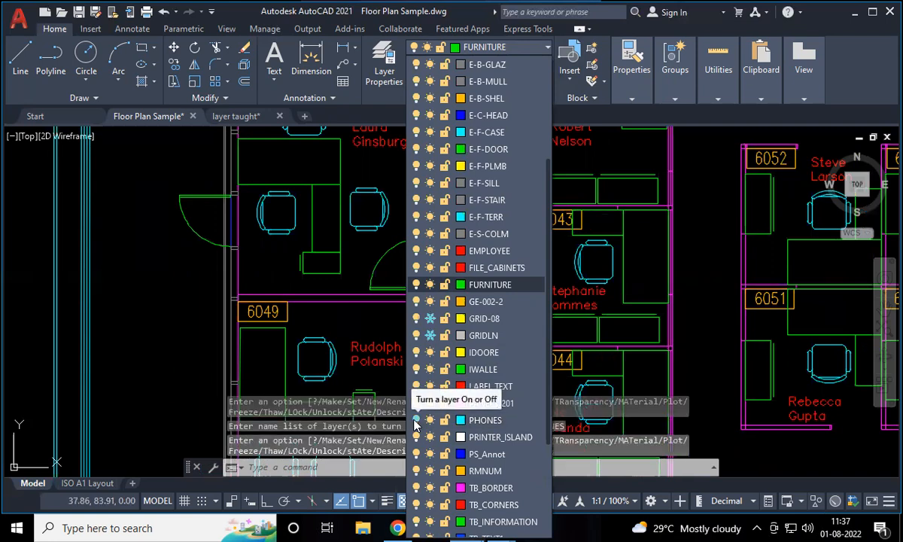
Turn off the CHAIRS layer and check the offices without their chairs.
scroll(473, 379, "up", 3)
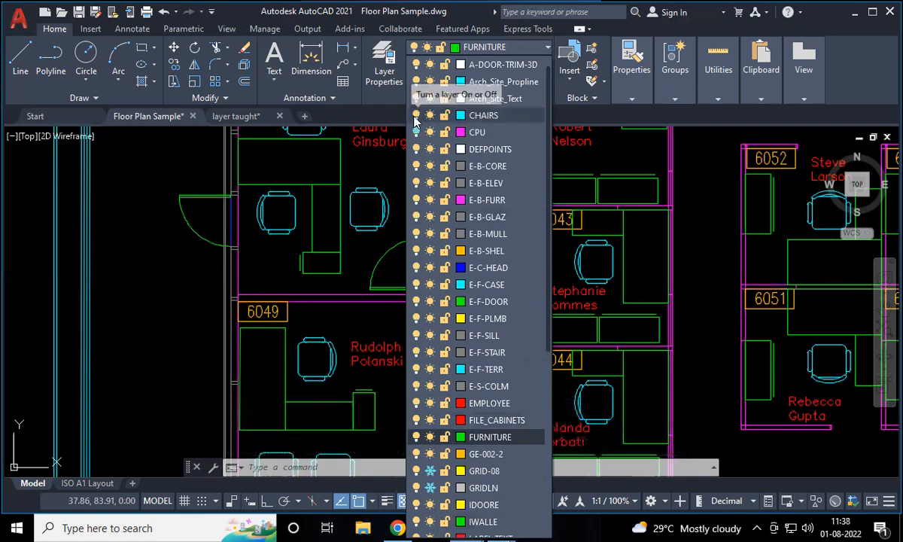
left_click(416, 116)
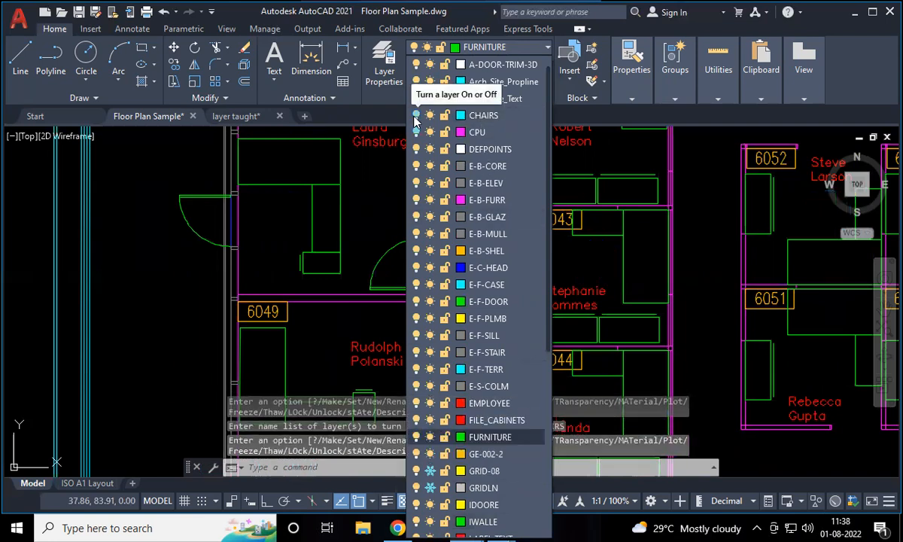
scroll(500, 289, "down", 2)
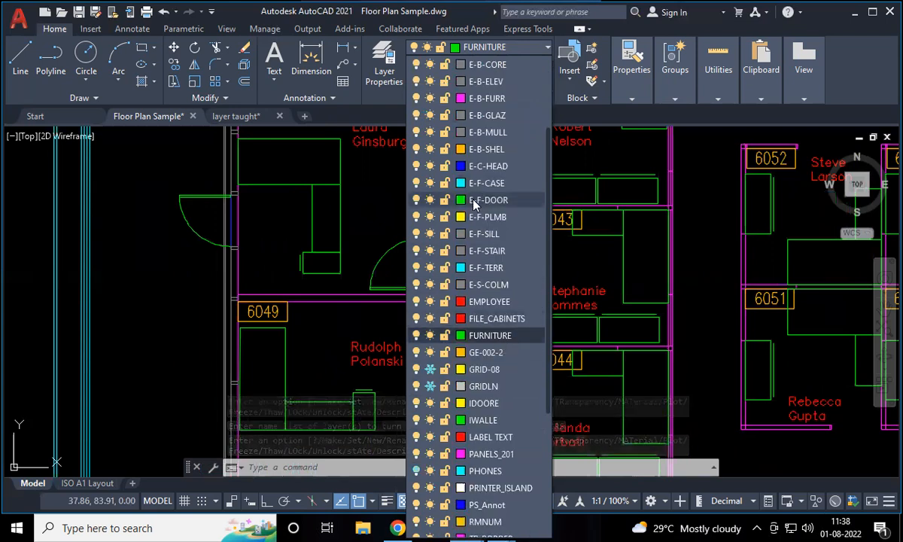
scroll(342, 296, "down", 3)
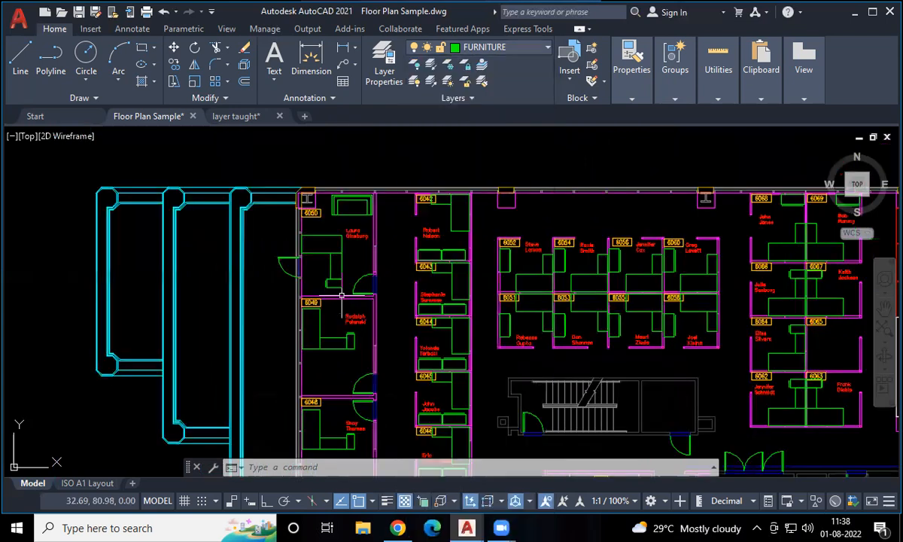
scroll(255, 278, "up", 2)
scroll(255, 278, "up", 2)
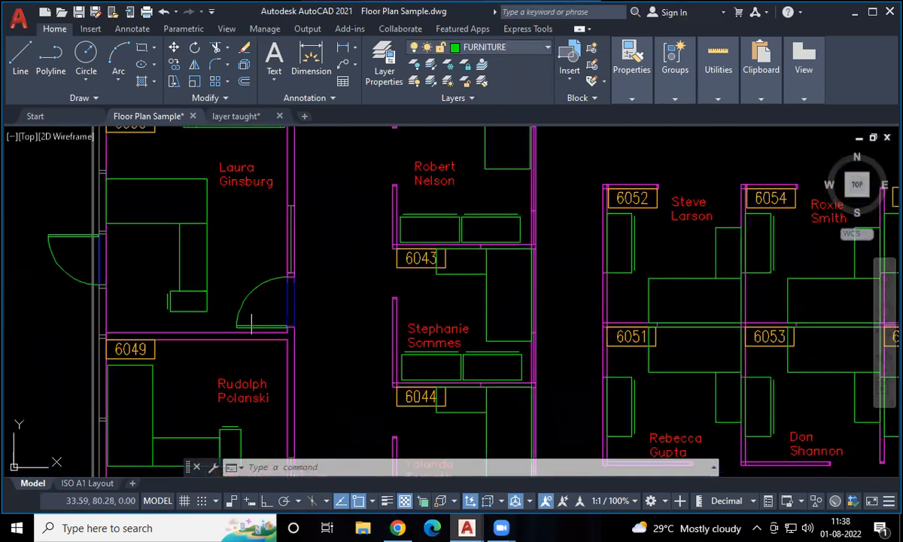
Turn off the E-F-DOOR layer and check the floor plan without its doors.
left_click(530, 49)
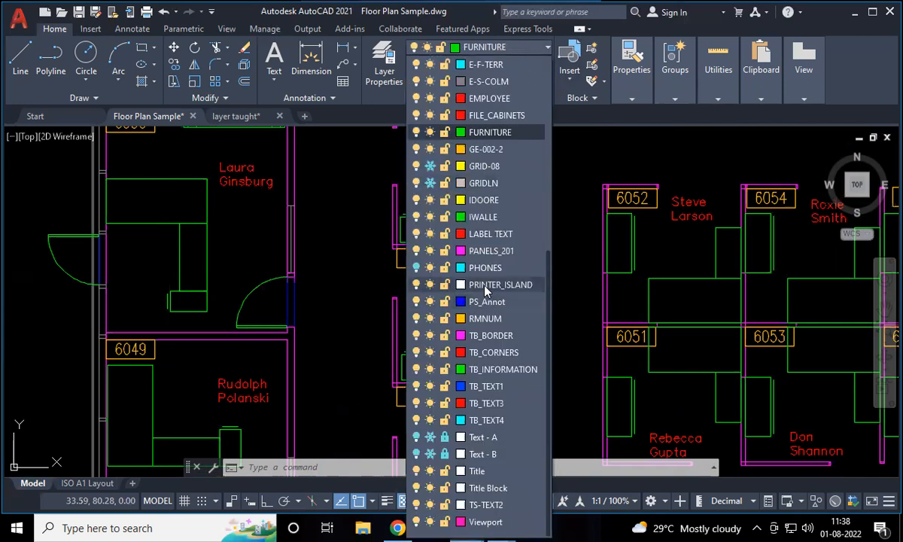
scroll(485, 286, "up", 1)
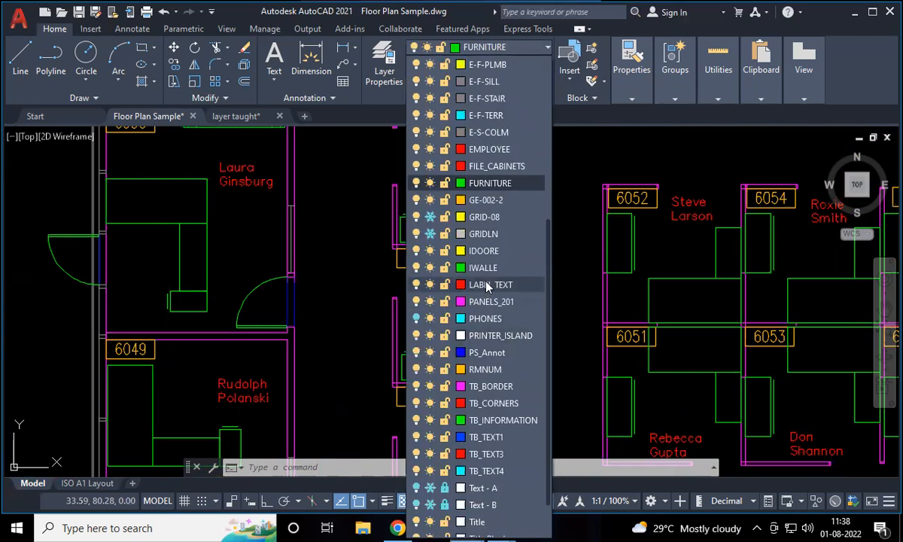
scroll(487, 285, "up", 2)
left_click(413, 149)
scroll(392, 206, "down", 3)
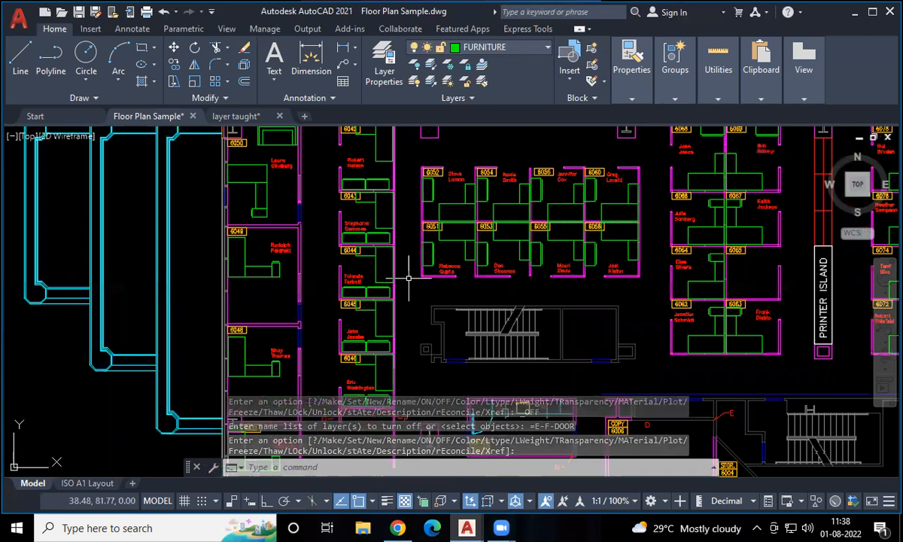
middle_click_drag(409, 267, 413, 338)
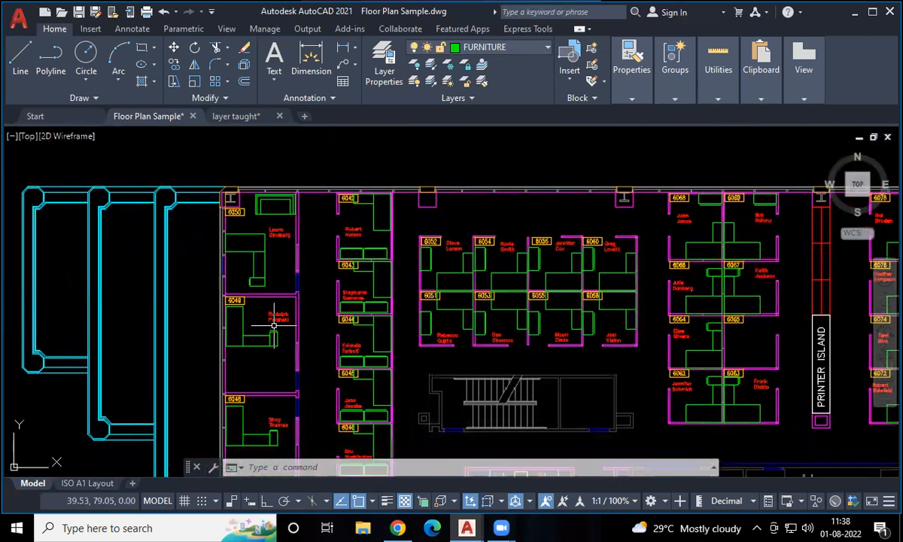
middle_click_drag(268, 316, 272, 308)
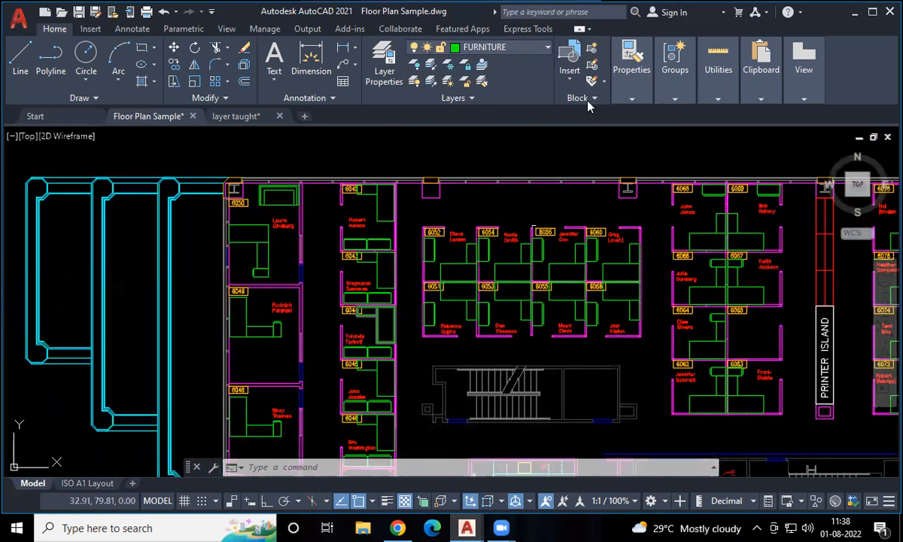
left_click(537, 48)
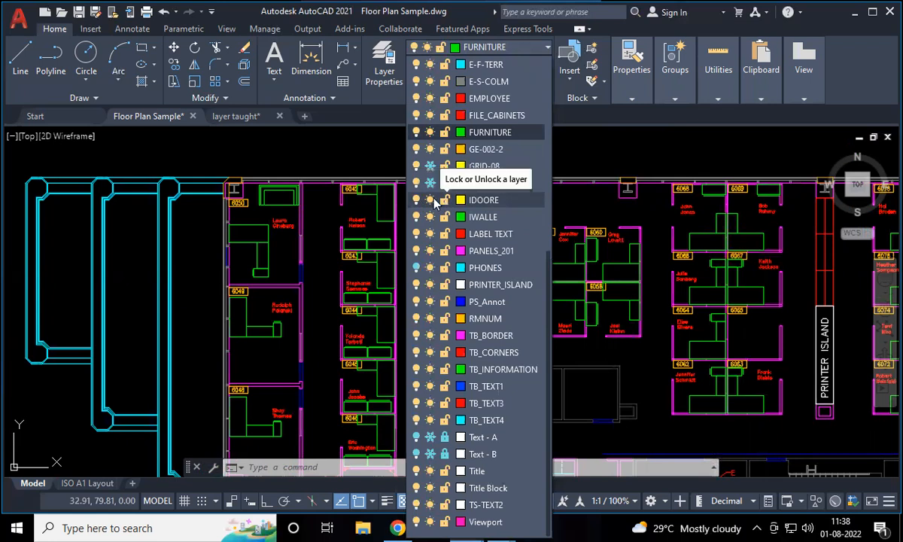
left_click(362, 152)
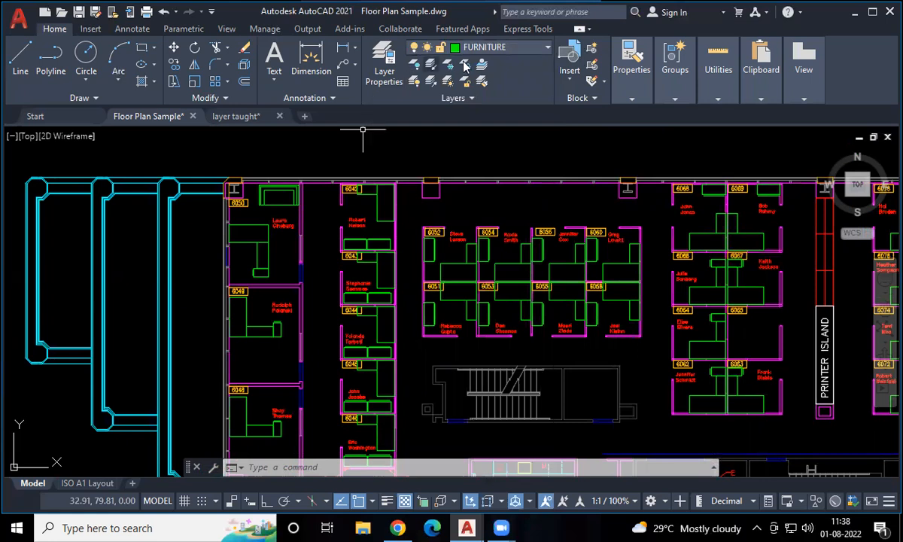
Turn the PHONES layer back on in the sample floor plan.
left_click(481, 47)
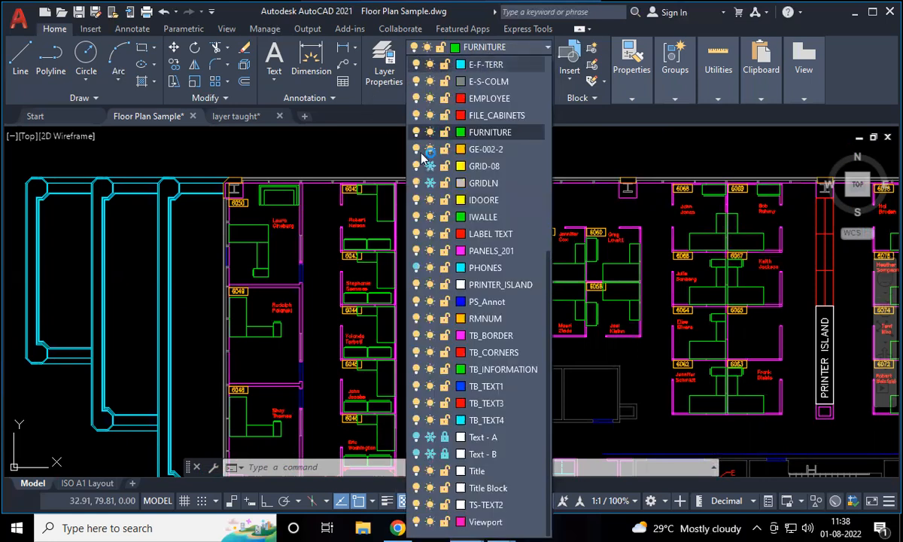
left_click(416, 268)
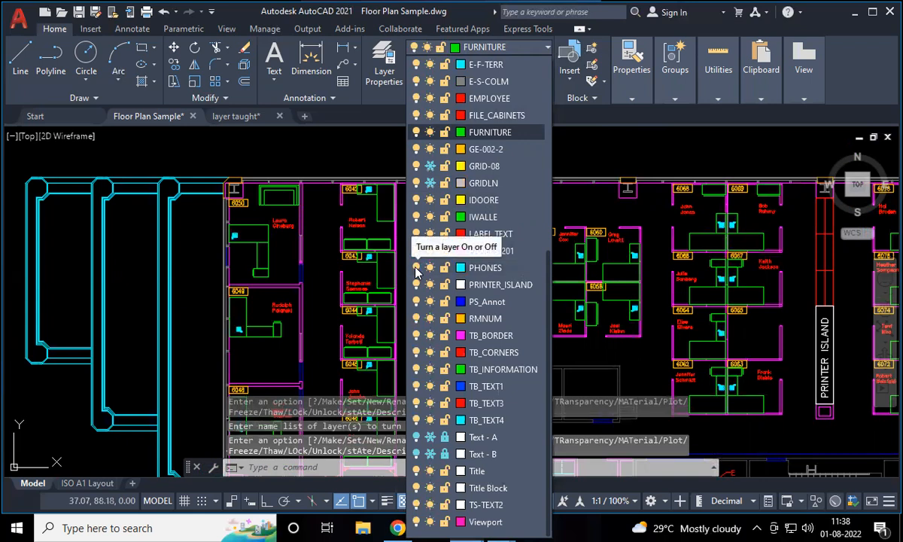
key("Escape")
key("Escape")
Close the Floor Plan Sample drawing and bring the house plan in the layer taught drawing into view.
left_click(193, 116)
left_click(481, 296)
scroll(309, 225, "up", 4)
middle_click_drag(353, 258, 309, 305)
scroll(309, 304, "down", 2)
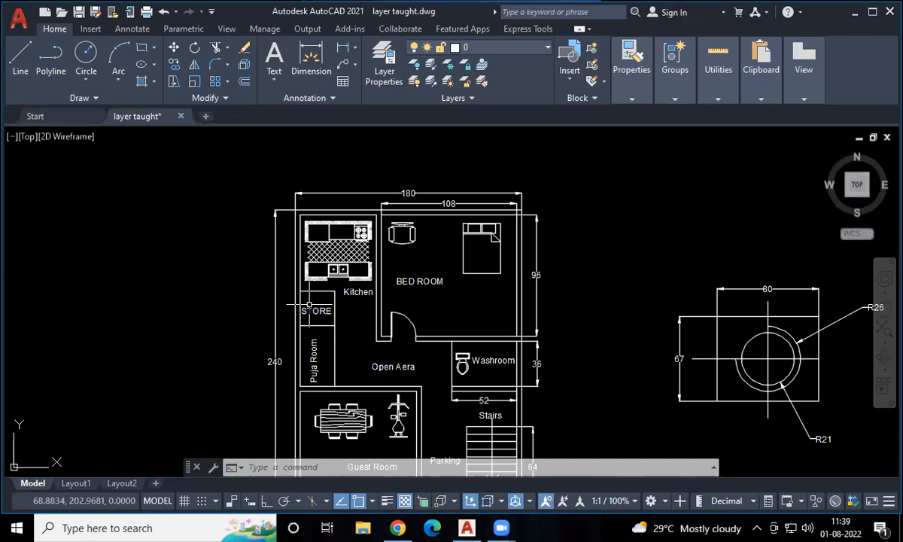
Open the Layer Properties Manager, enlarge it and widen its columns so the full property headings are readable.
type("1")
key("Return")
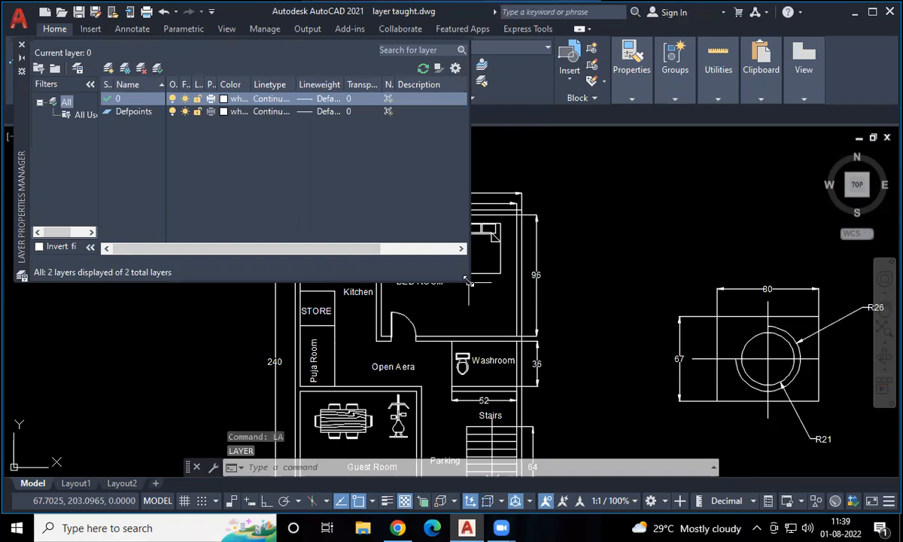
left_click_drag(467, 279, 834, 418)
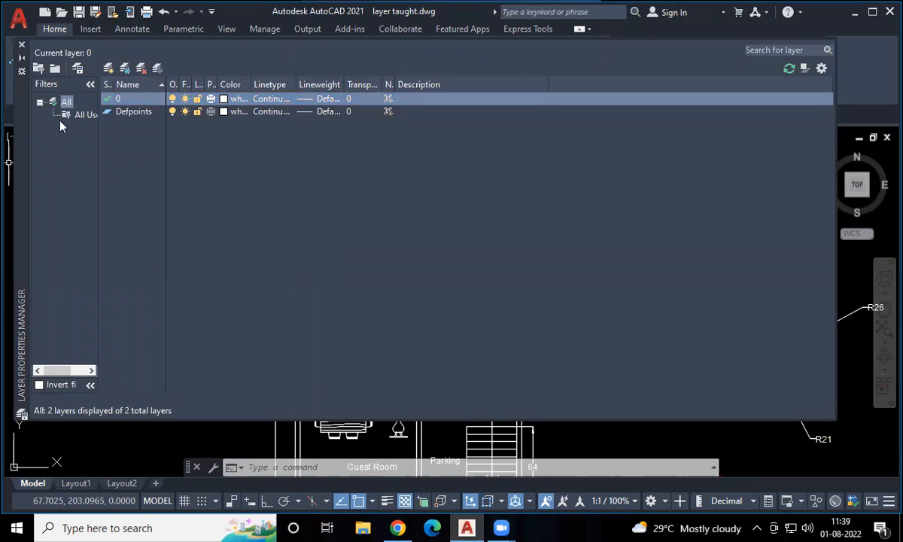
left_click_drag(177, 84, 391, 85)
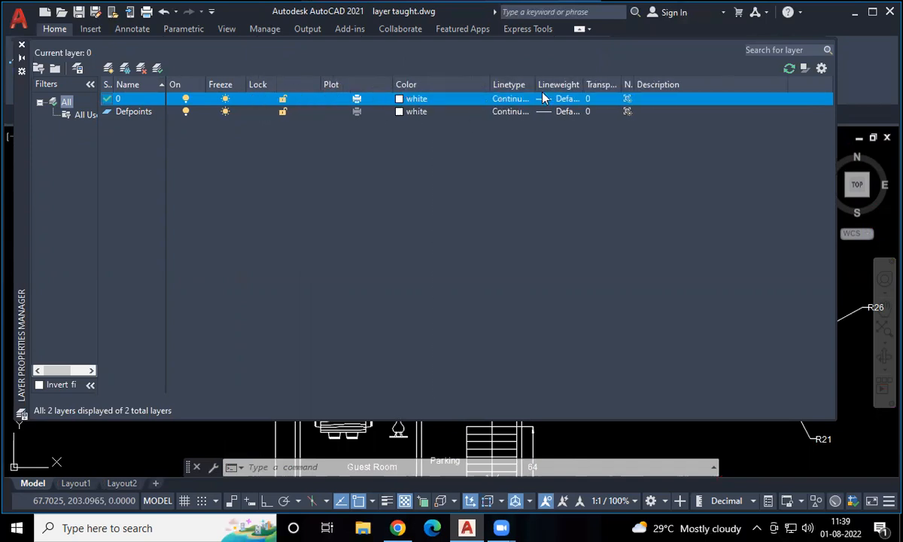
left_click_drag(535, 84, 767, 86)
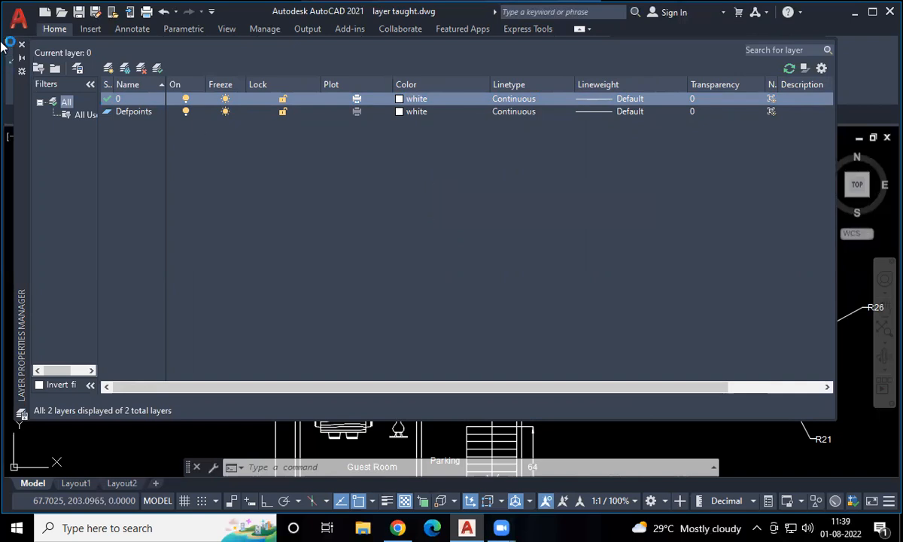
Collapse the Layer Properties Manager and examine the house plan's walls, furniture, room labels and dimensions.
left_click(22, 58)
middle_click_drag(305, 324, 342, 250)
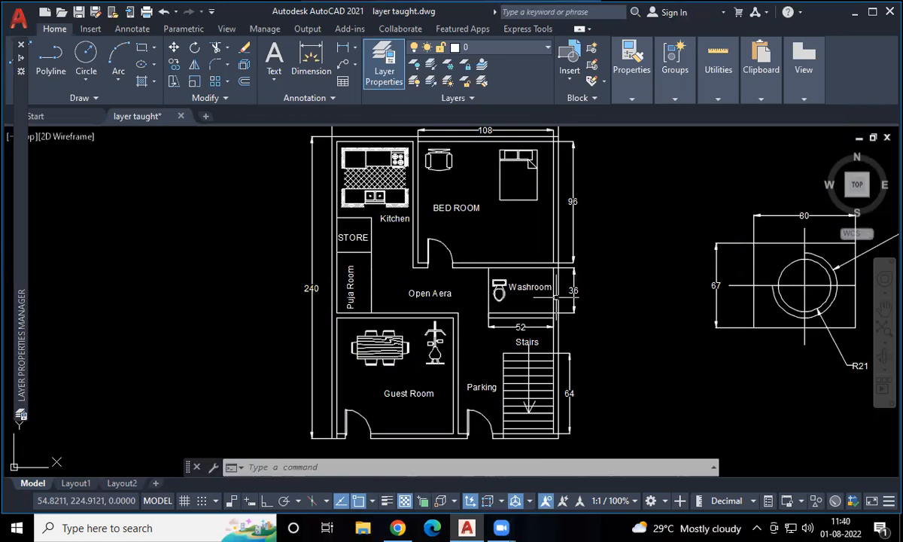
scroll(527, 278, "down", 2)
scroll(555, 215, "up", 3)
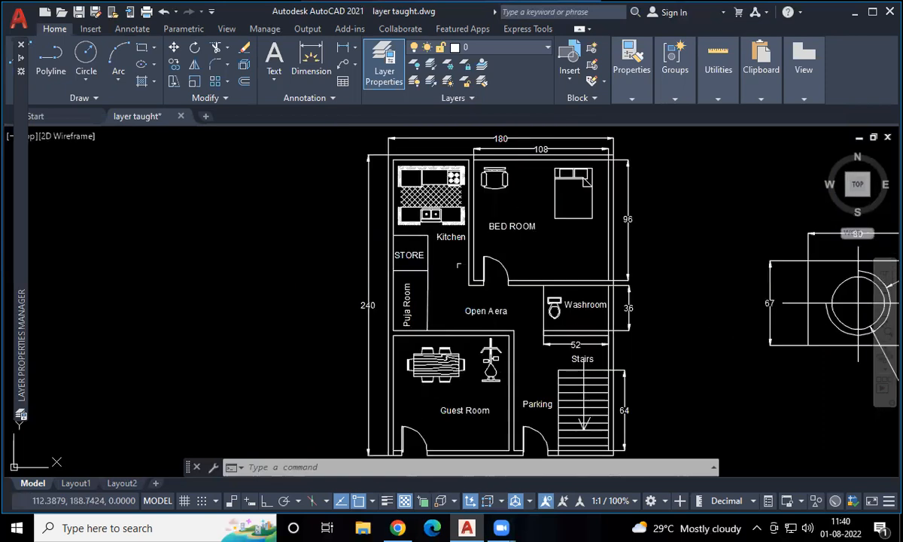
middle_click_drag(465, 325, 464, 288)
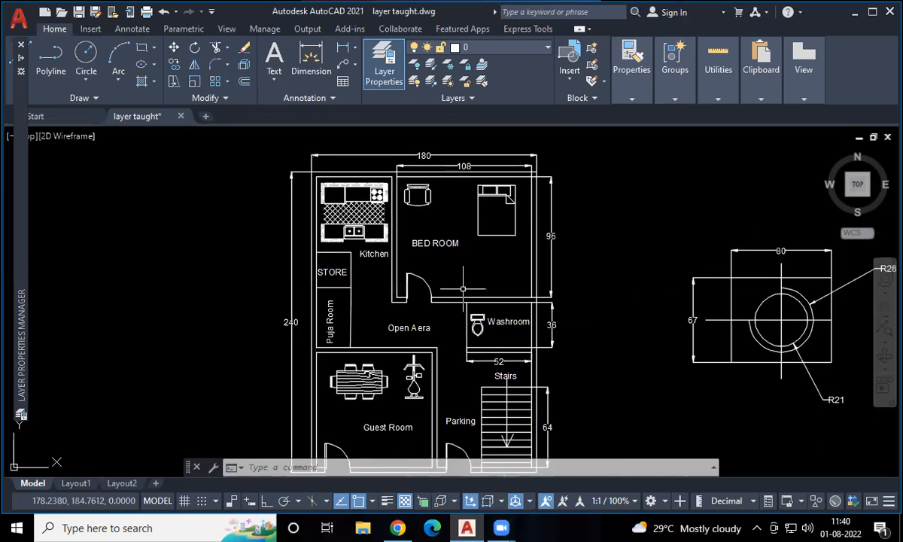
middle_click_drag(460, 362, 454, 341)
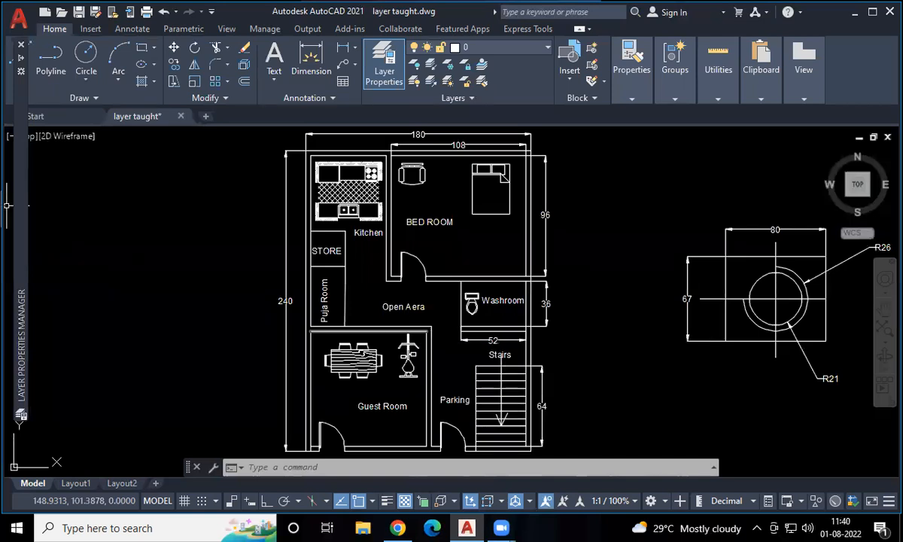
Create a new layer named Outer wall in the Layer Properties Manager.
mouse_move(22, 62)
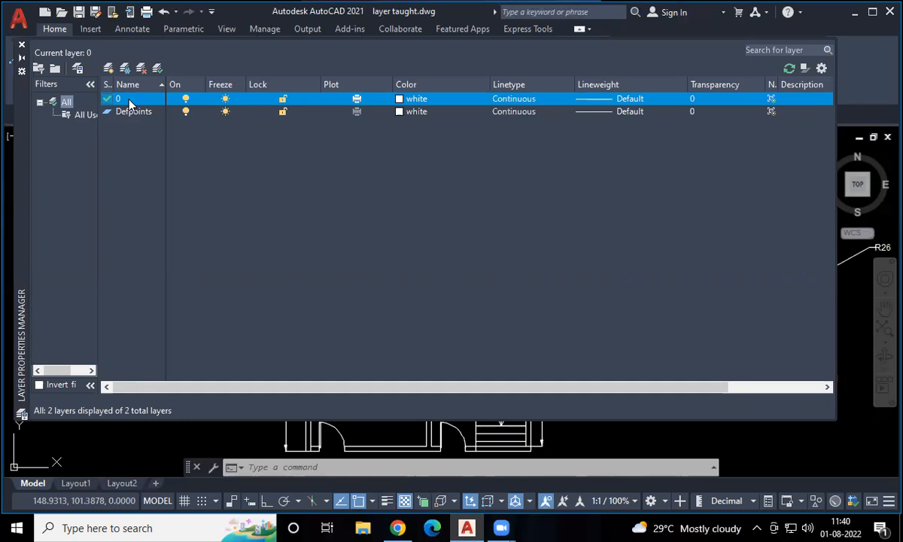
right_click(129, 103)
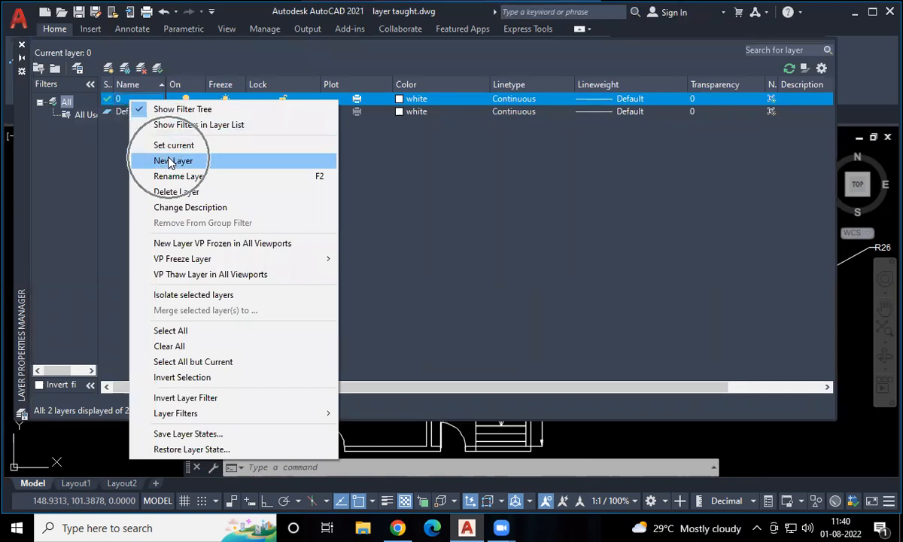
left_click(367, 191)
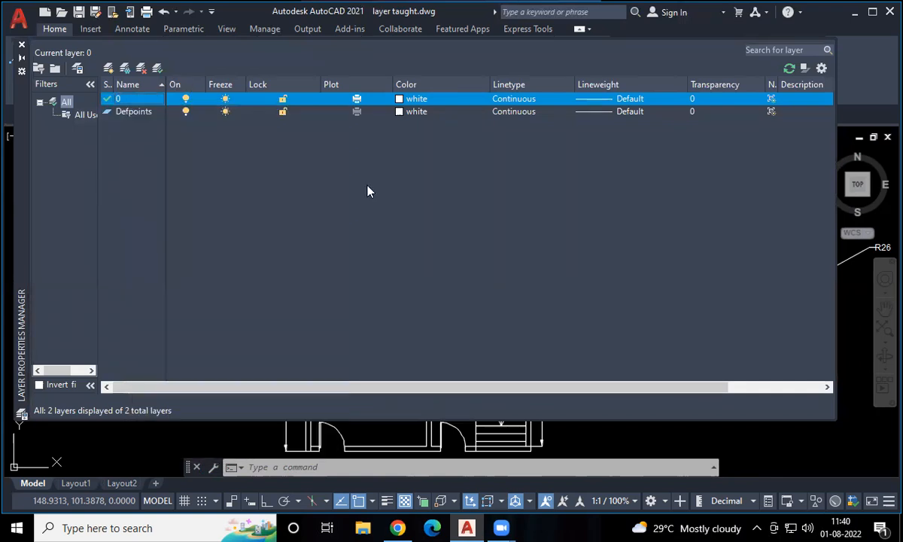
left_click(109, 69)
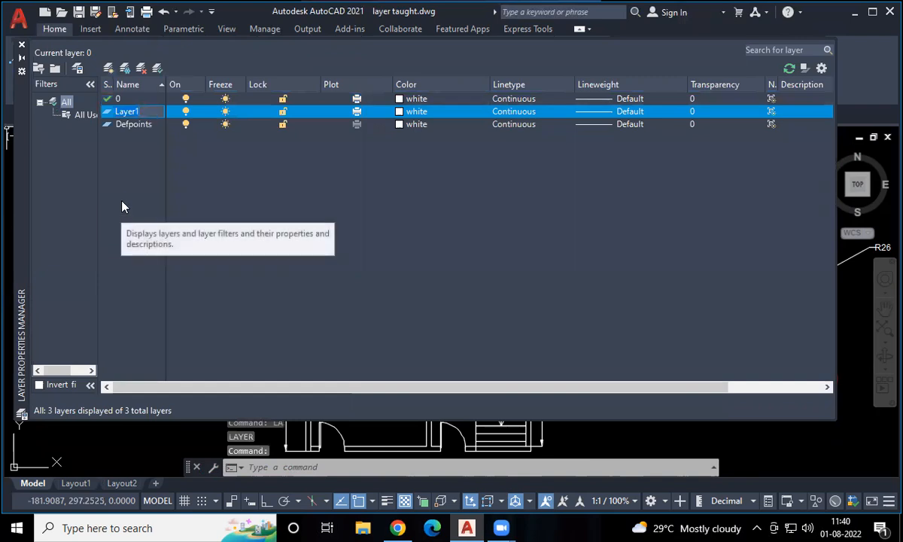
right_click(135, 155)
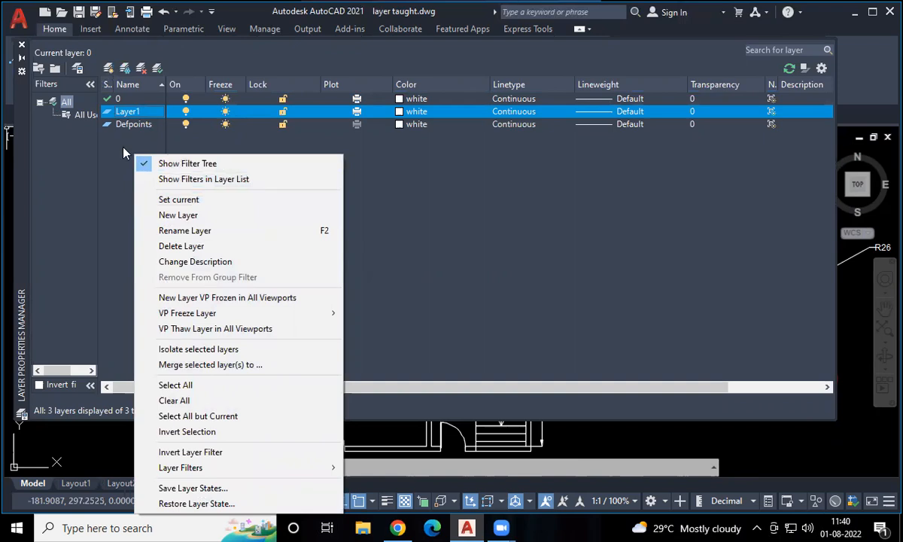
left_click(108, 70)
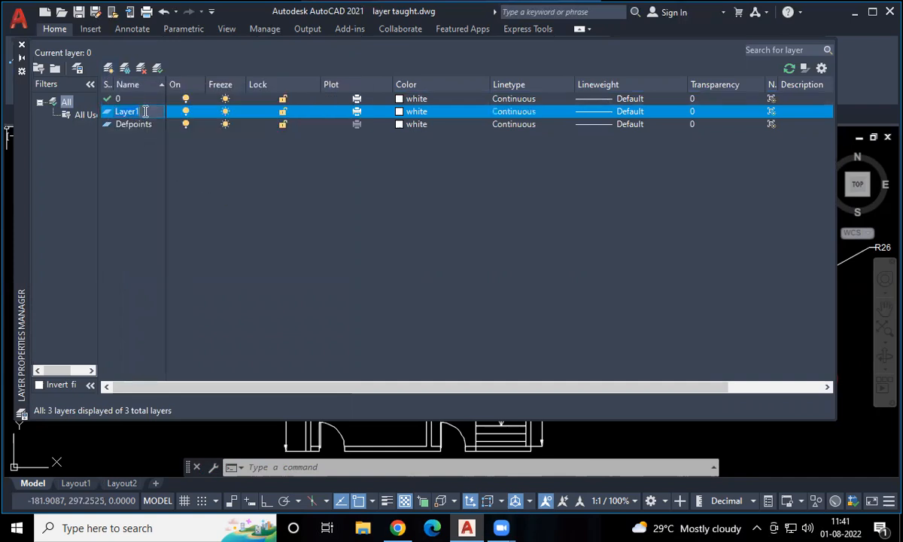
key("BackSpace")
type("Outer wall")
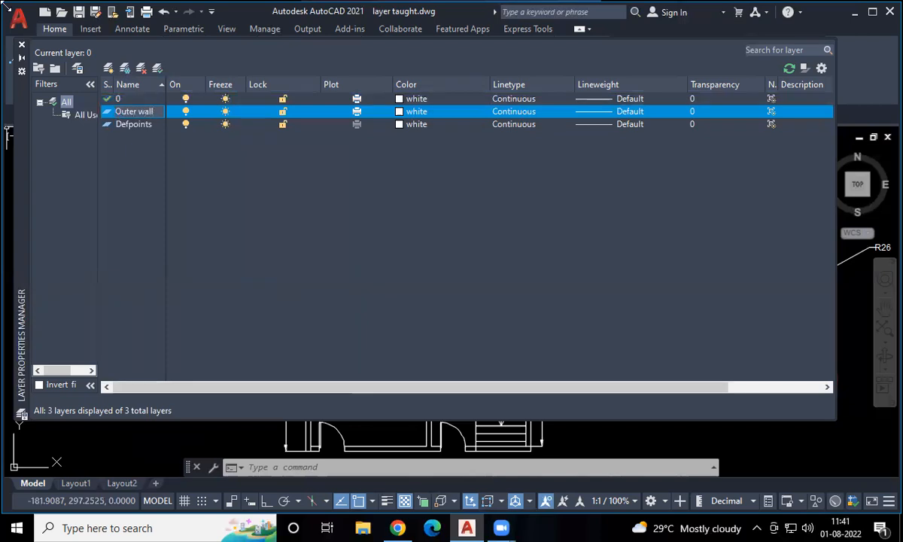
key("Return")
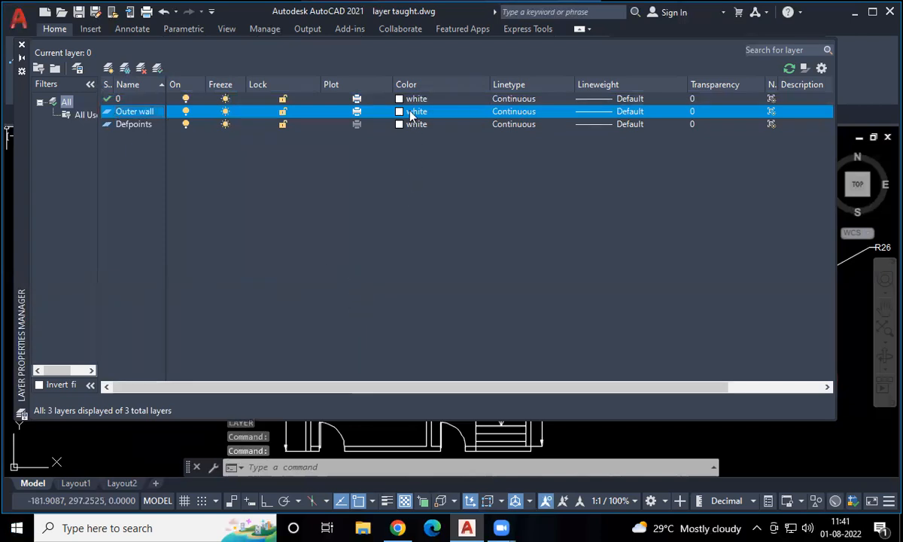
Set the Outer wall layer's color to red and check its linetype choices.
left_click(410, 114)
left_click(342, 294)
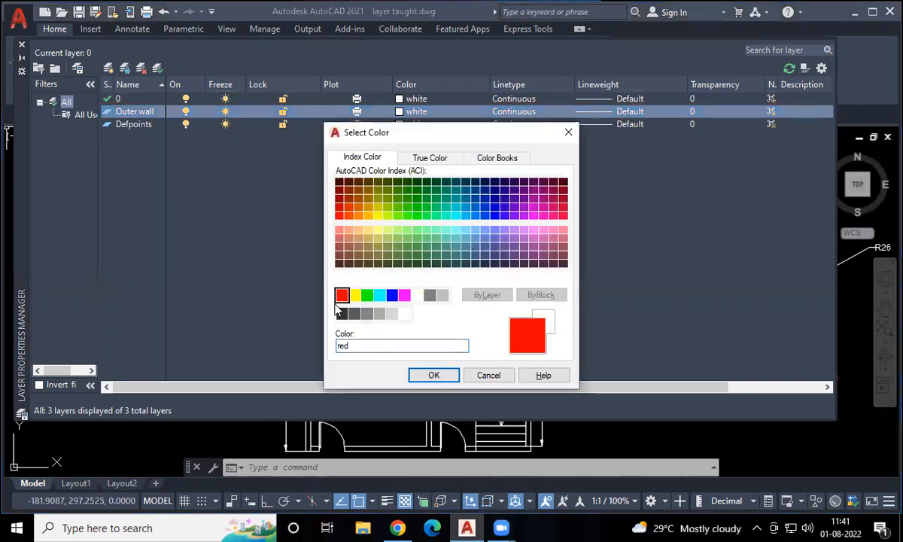
left_click(420, 377)
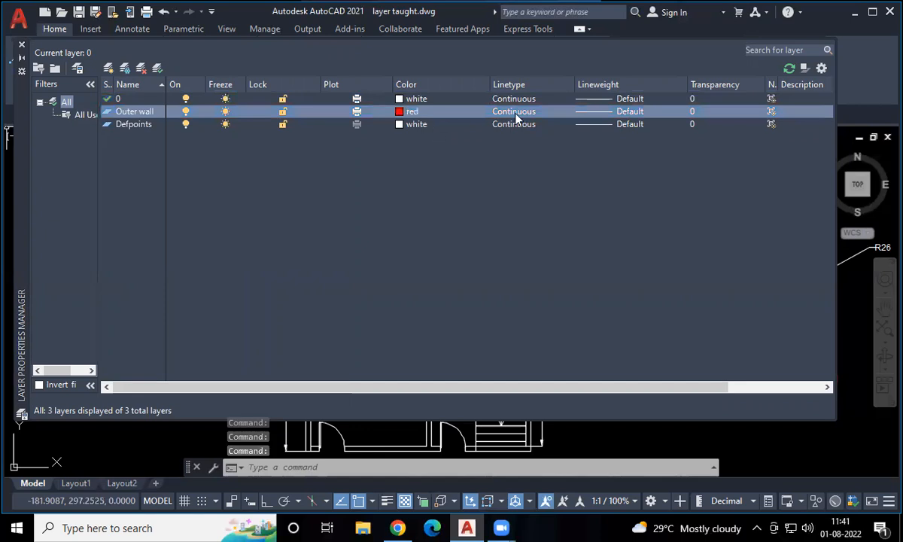
left_click(514, 113)
left_click(557, 152)
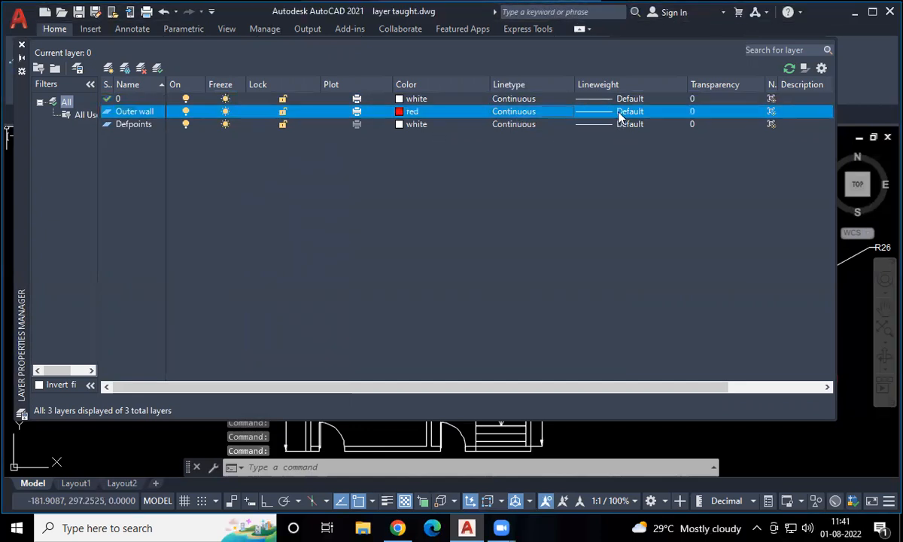
Set the Outer wall layer's lineweight to 0.35 mm.
left_click(621, 113)
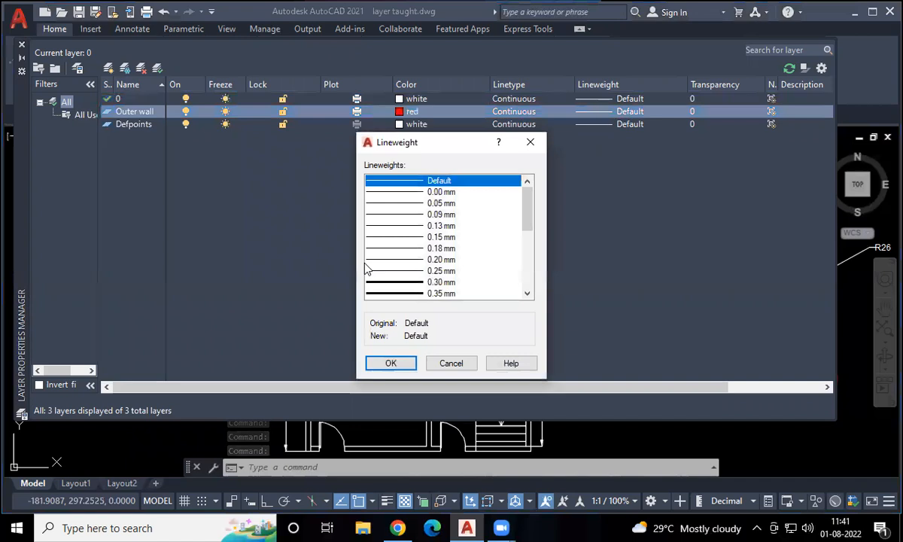
scroll(366, 269, "down", 2)
left_click(425, 226)
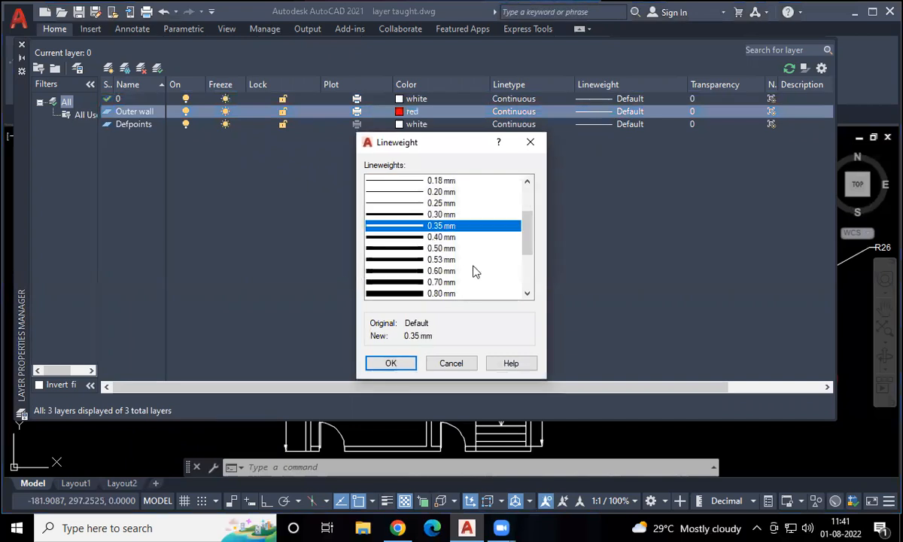
left_click(391, 362)
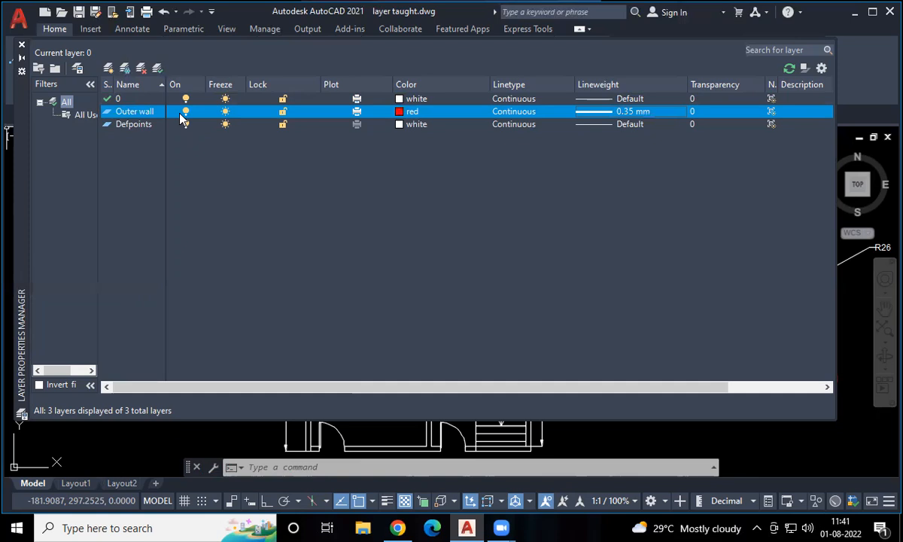
Create a second new layer named Partition wall and set its color to yellow.
right_click(111, 113)
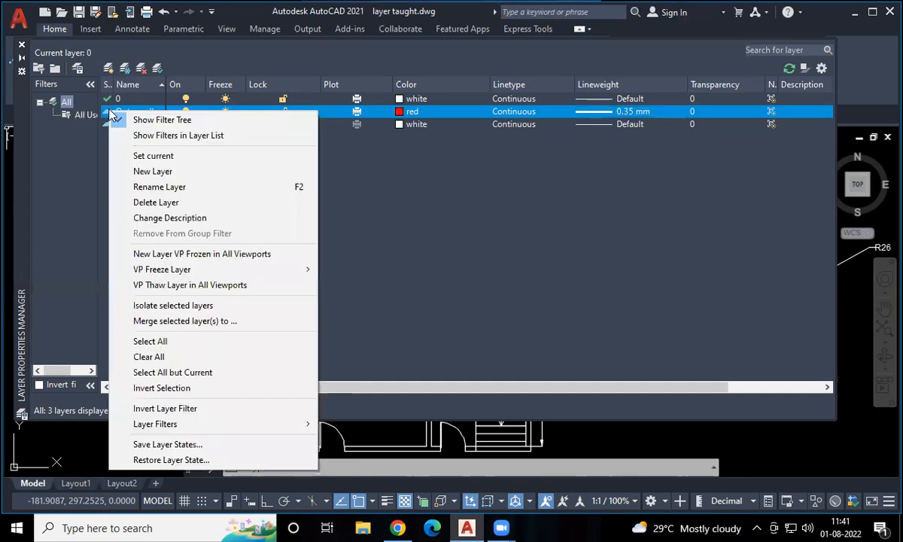
left_click(153, 172)
type("Partition wall")
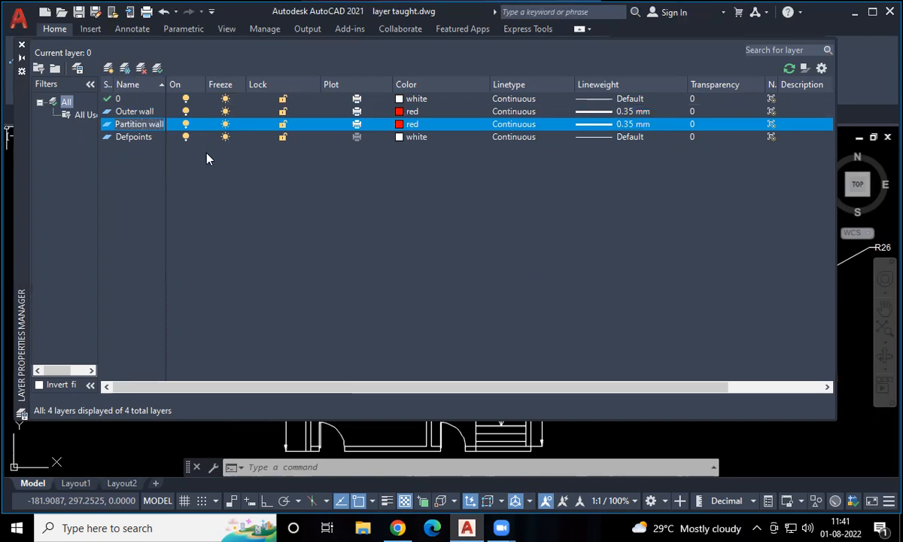
left_click(403, 124)
left_click(355, 295)
left_click(432, 379)
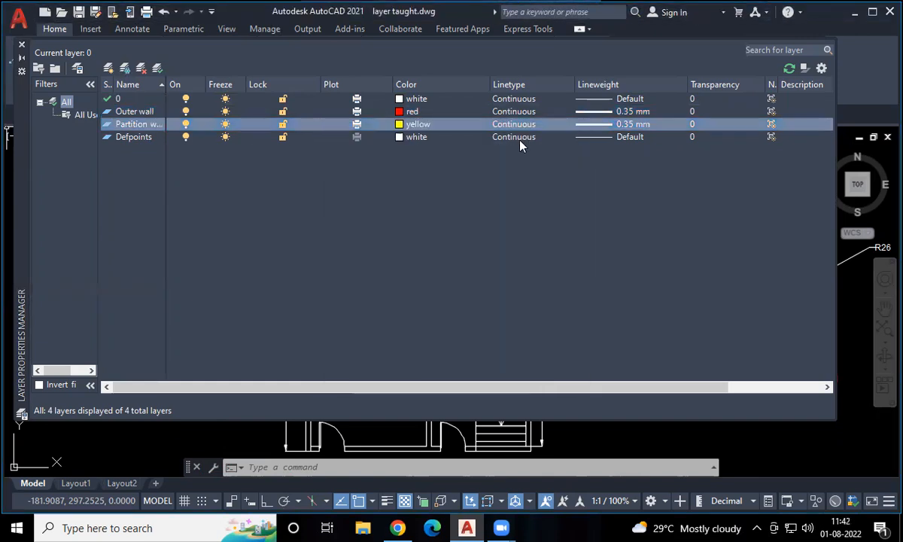
Load the HIDDEN linetype from acad.lin and assign it to the Partition wall layer.
left_click(514, 124)
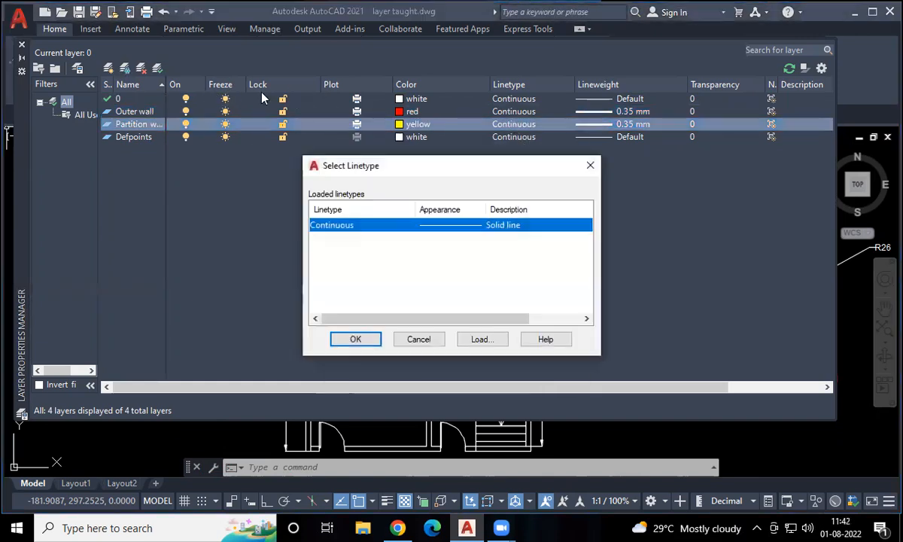
left_click(479, 339)
left_click_drag(587, 247, 590, 302)
left_click(413, 265)
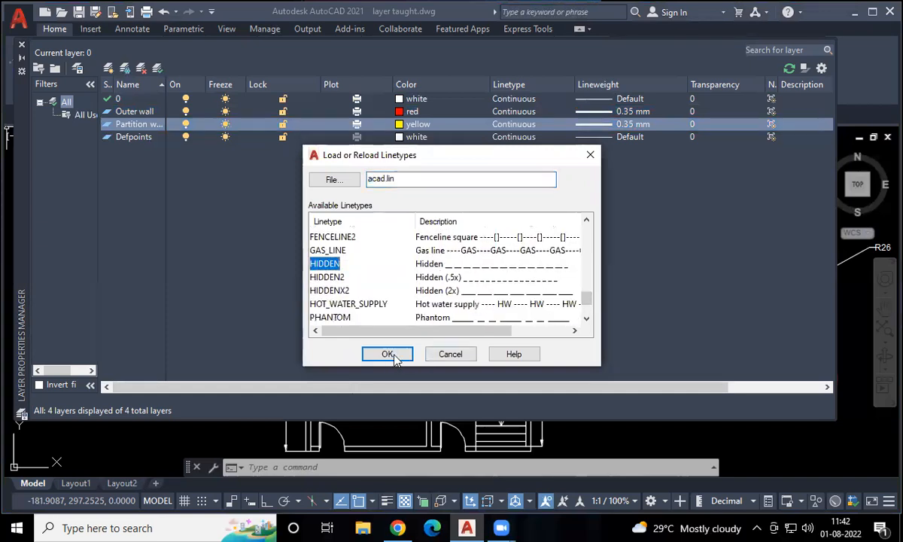
left_click(388, 353)
left_click(423, 238)
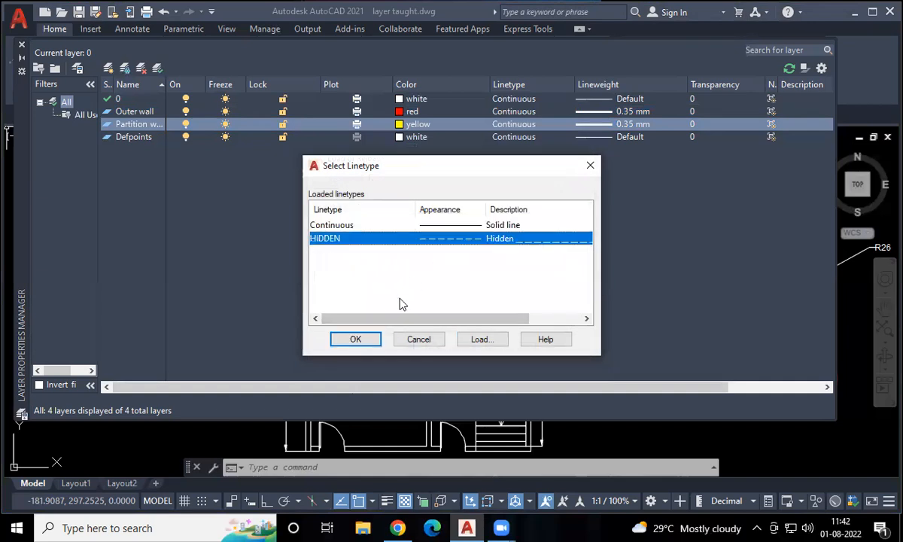
left_click(355, 339)
Set the Partition wall layer's lineweight to Default and collapse the Layer Properties Manager.
left_click(594, 125)
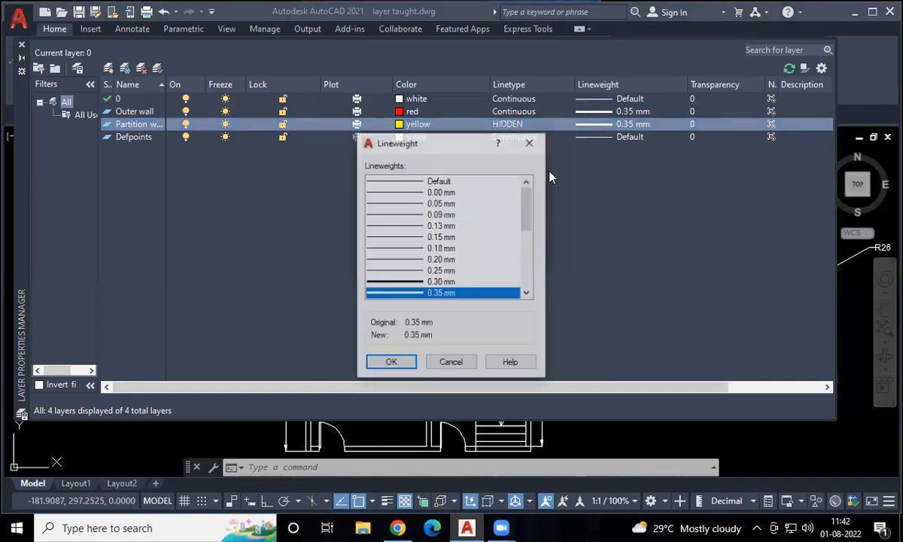
left_click(414, 180)
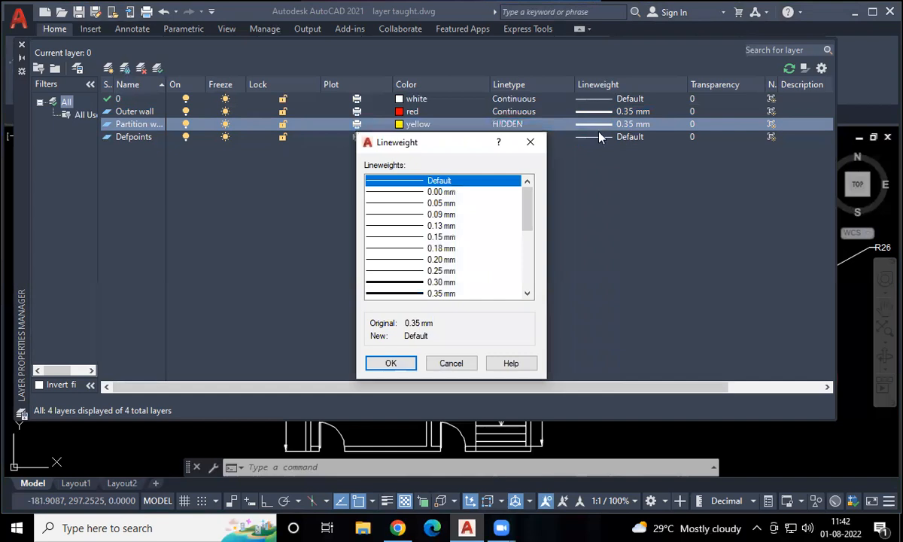
left_click(412, 366)
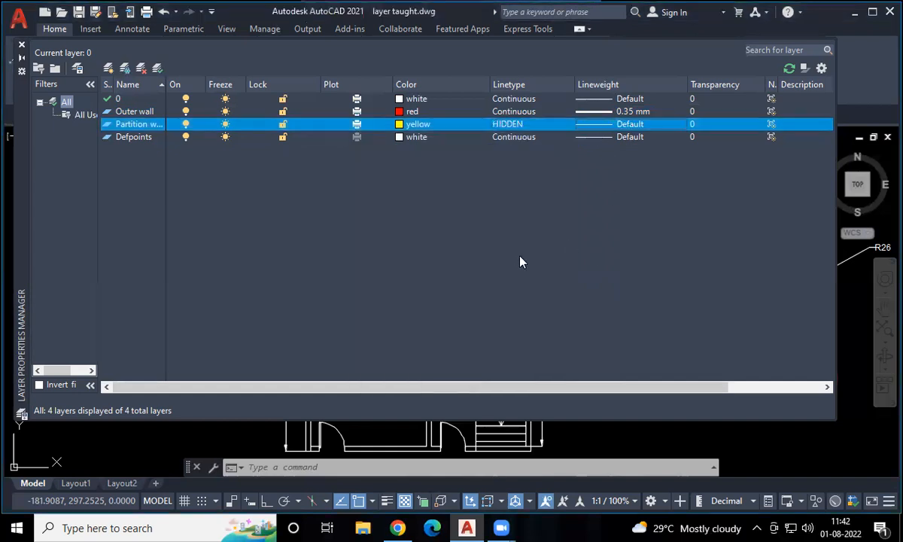
left_click(21, 57)
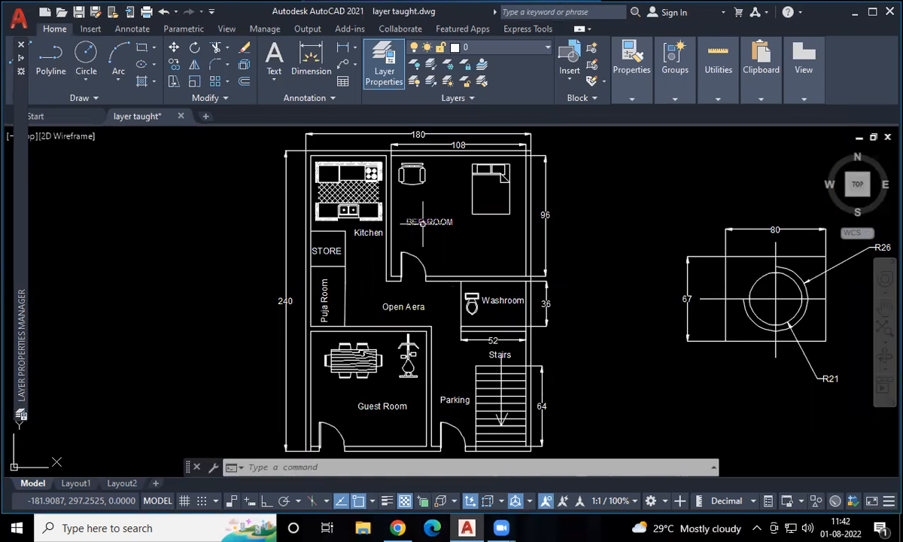
Create a new layer named Text and set its color to blue.
mouse_move(23, 67)
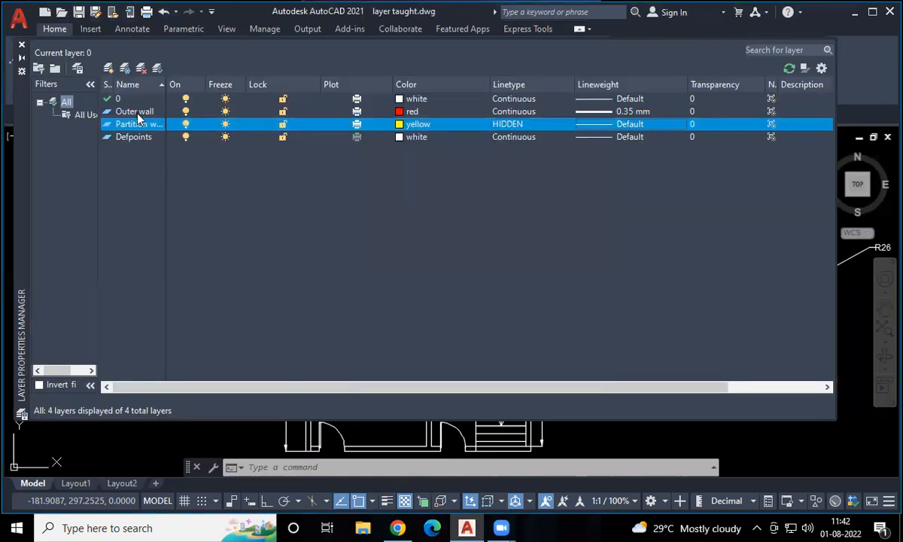
left_click(109, 68)
type("Text")
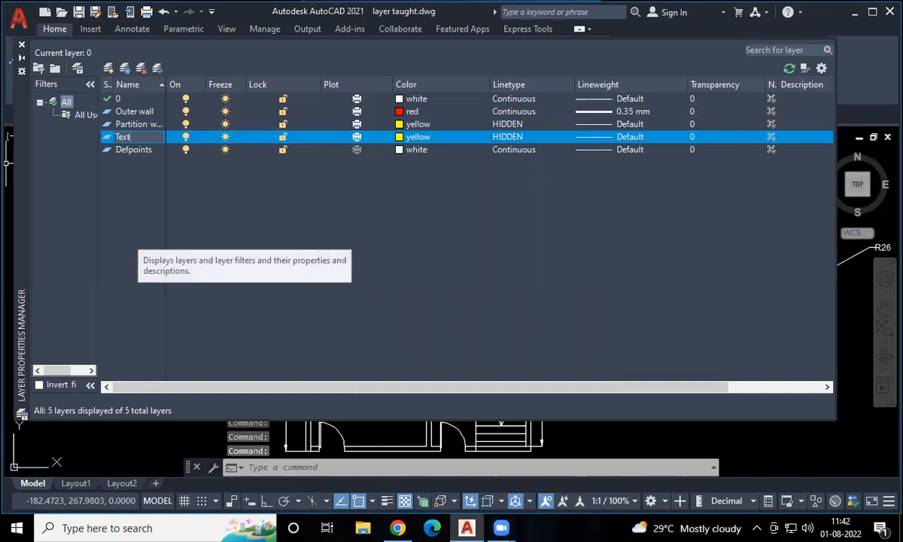
left_click(416, 137)
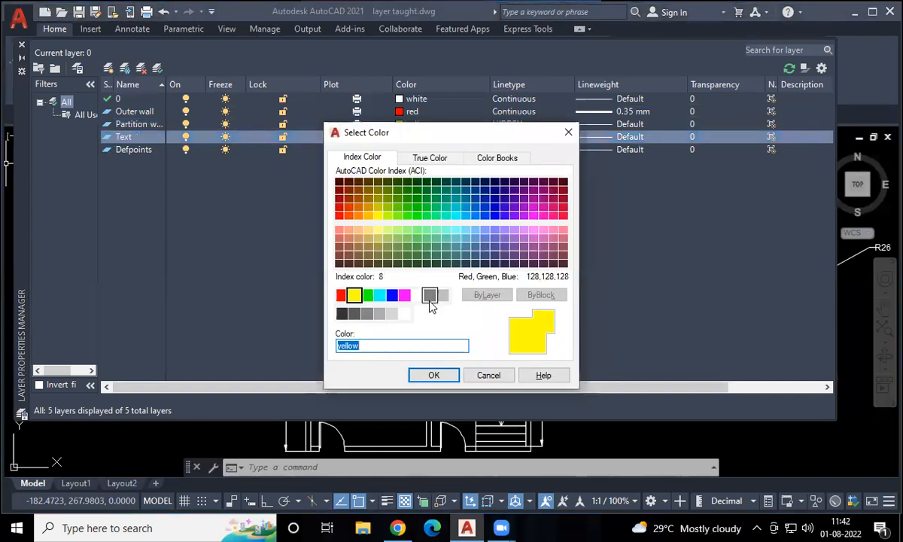
left_click(392, 295)
left_click(434, 374)
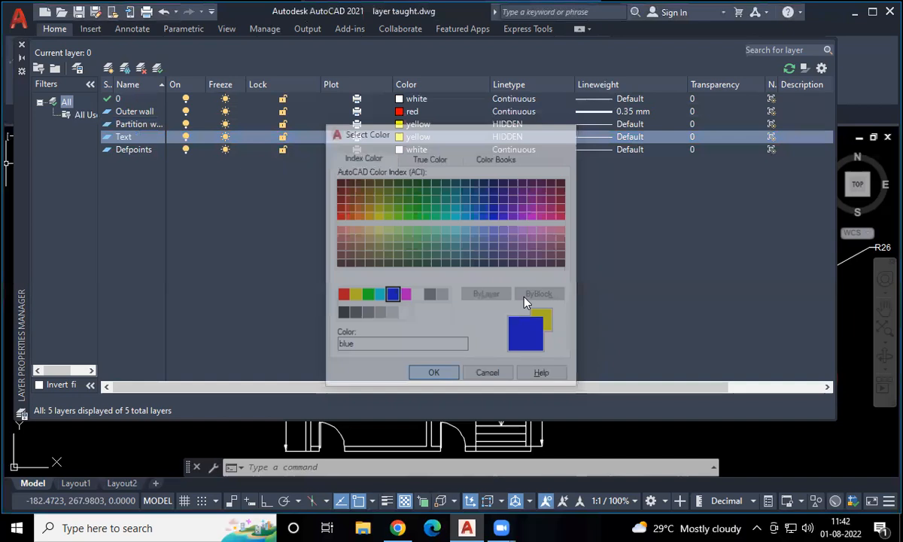
Set the Text layer's linetype to Continuous.
left_click(509, 137)
left_click(432, 225)
left_click(367, 340)
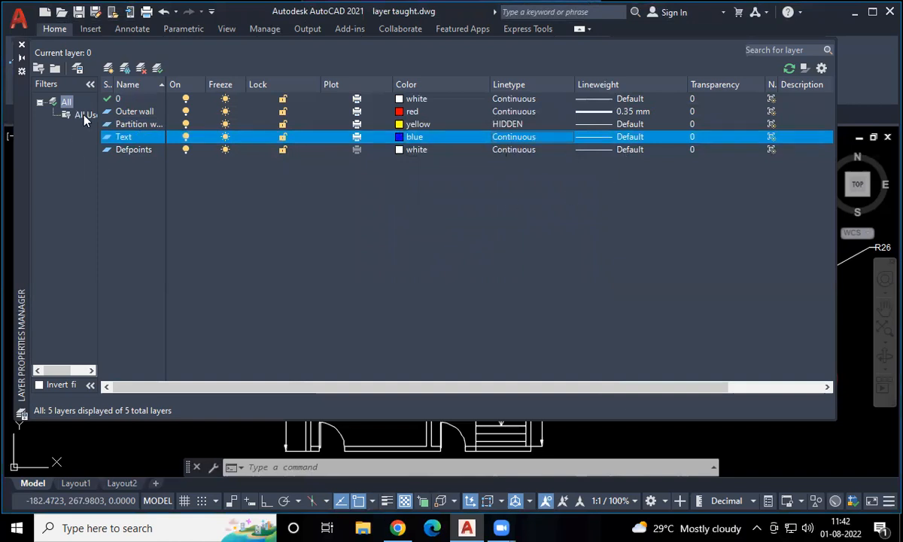
Create a new layer named Furniture and set its color to green.
left_click(109, 70)
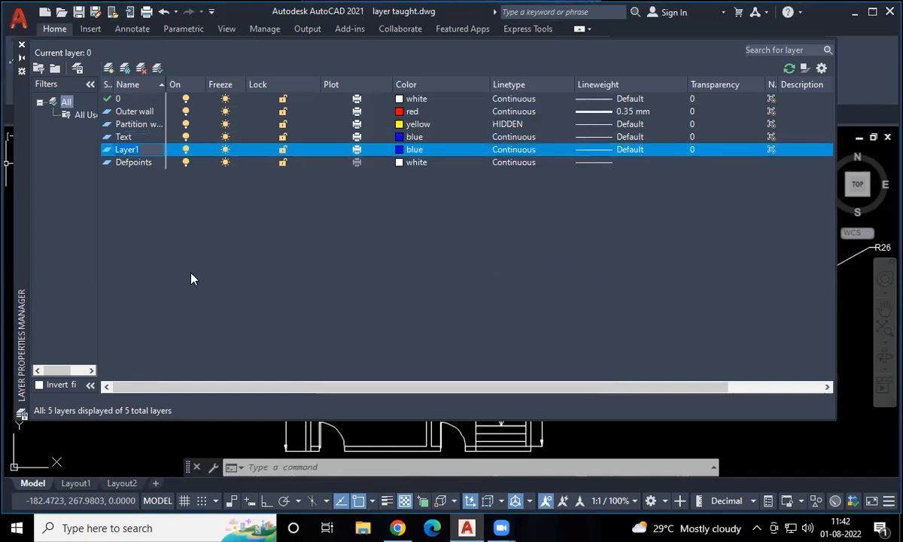
key("BackSpace")
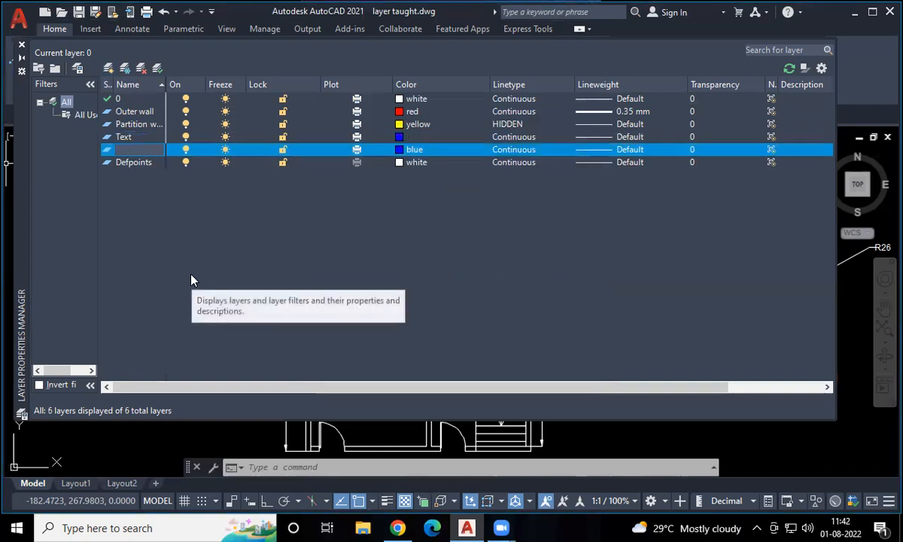
left_click(21, 46)
left_click(557, 196)
left_click(135, 170)
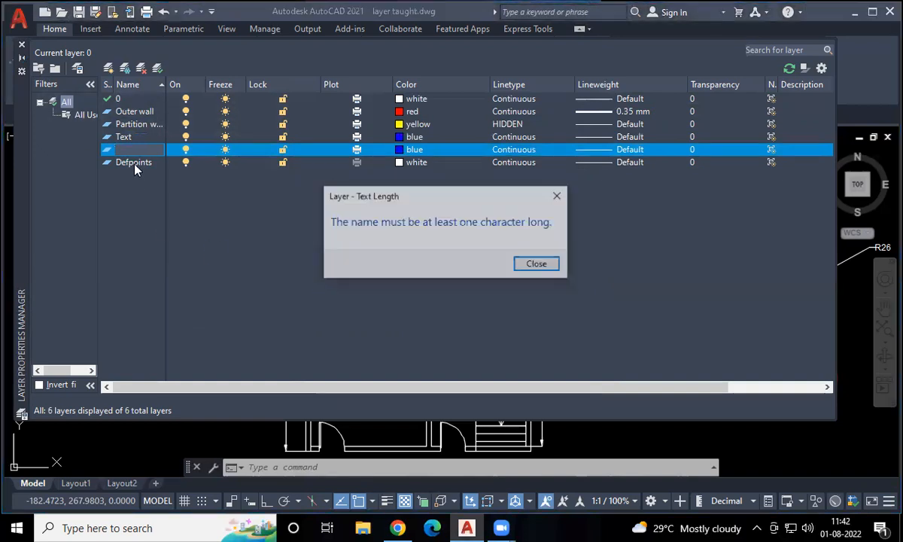
left_click(537, 264)
type("Fur")
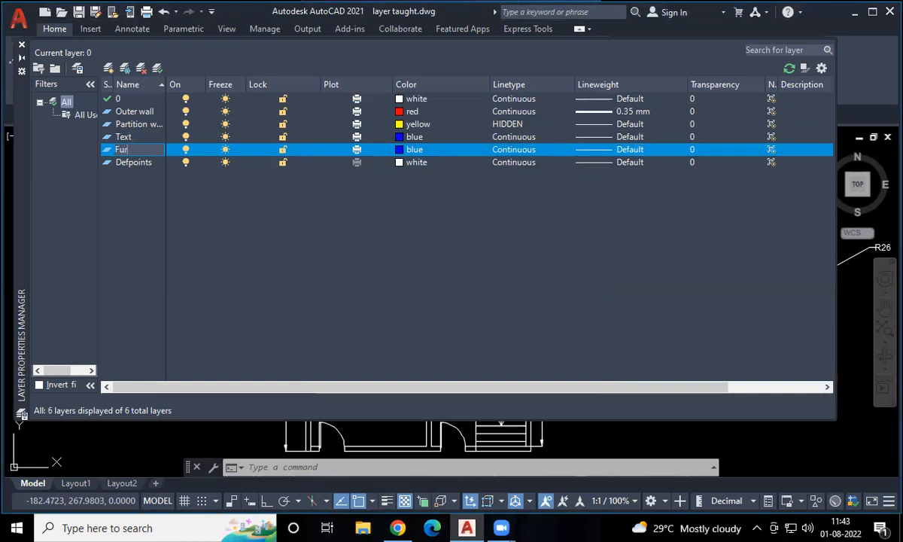
type("niture")
left_click(410, 149)
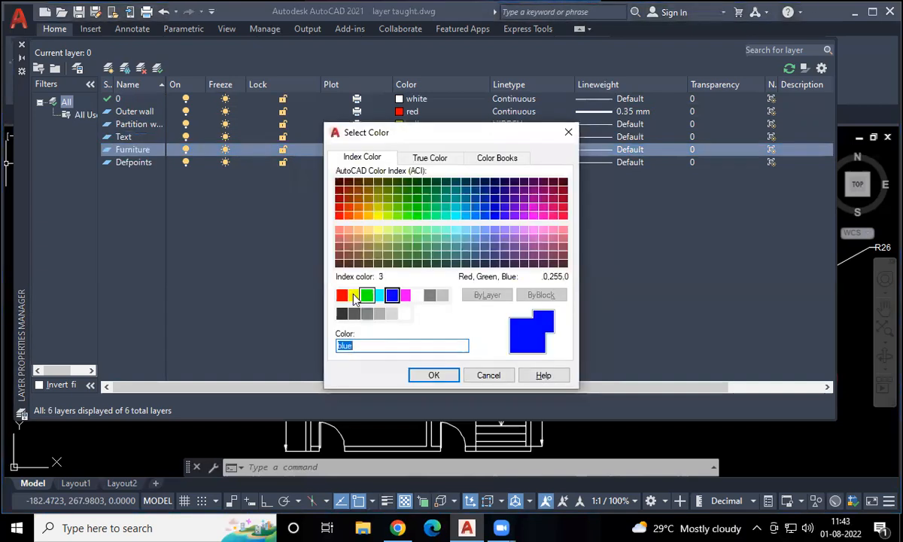
left_click(367, 295)
left_click(433, 375)
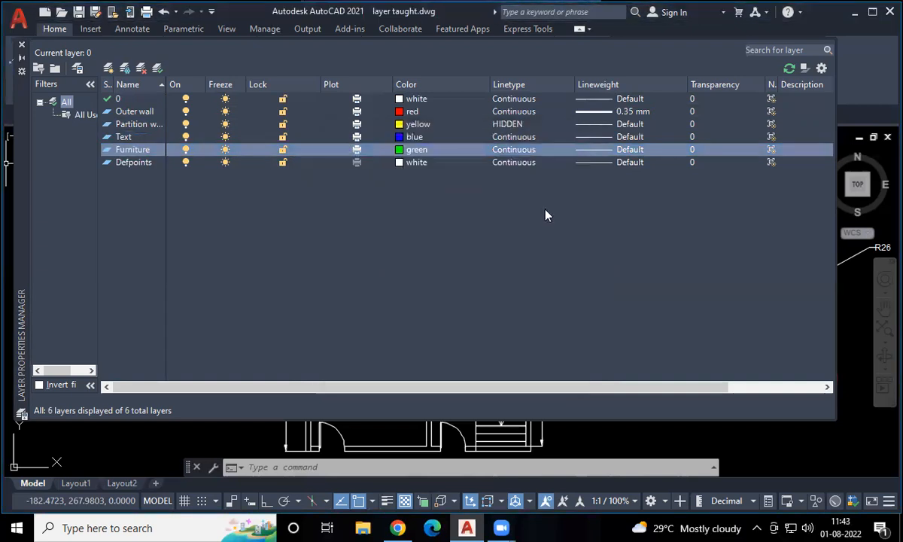
Create a new layer named Door, set its color to cyan, and collapse the Layer Properties Manager.
left_click(109, 67)
type("Door")
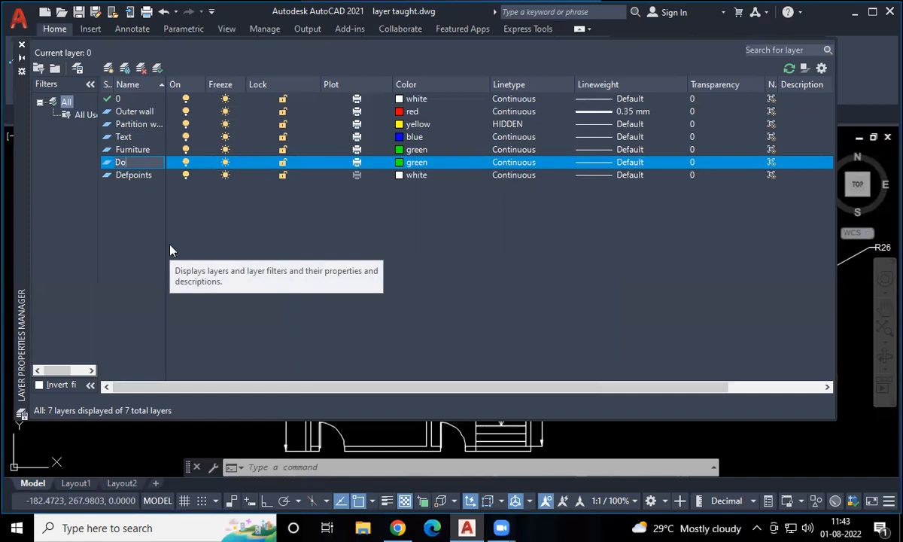
left_click(413, 163)
left_click(379, 295)
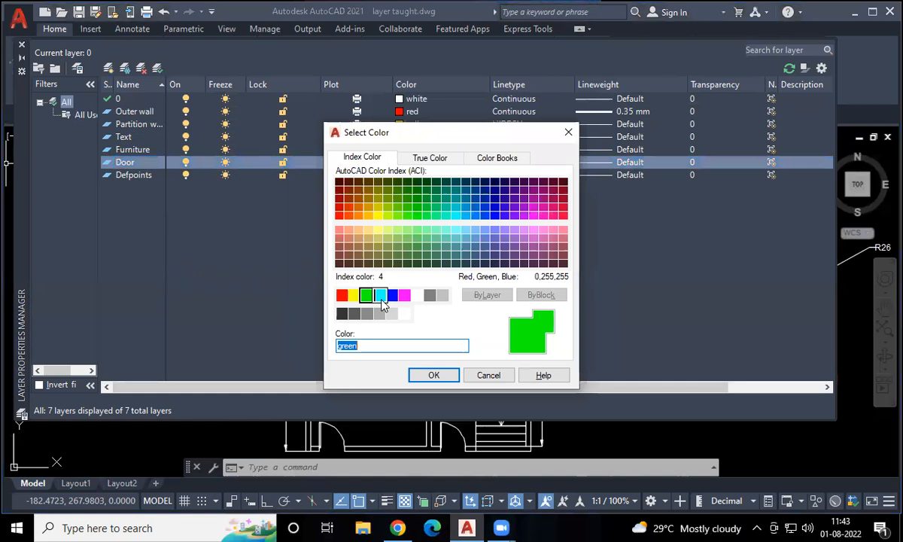
left_click(429, 374)
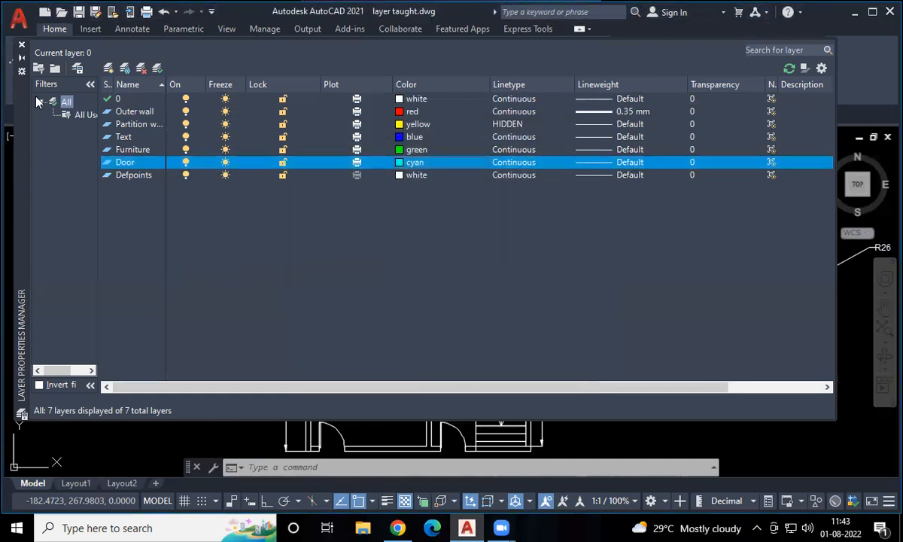
left_click(22, 45)
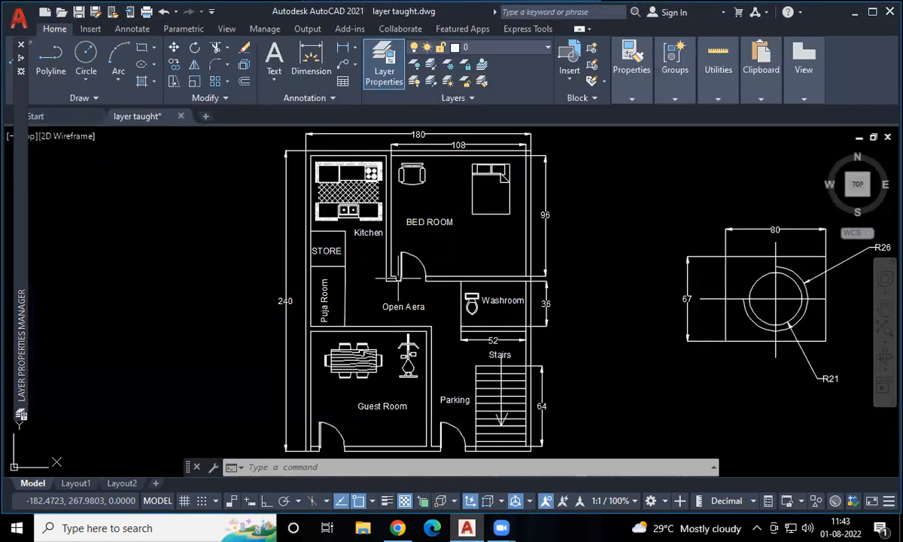
Create a new layer named Dimesion for the plan's dimensions and set its color to magenta.
middle_click_drag(374, 260, 366, 243)
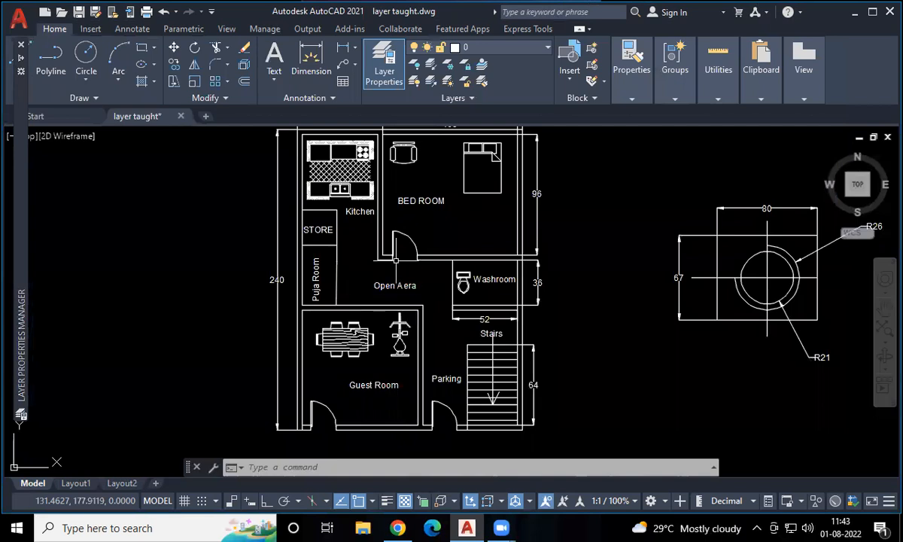
middle_click_drag(539, 192, 523, 212)
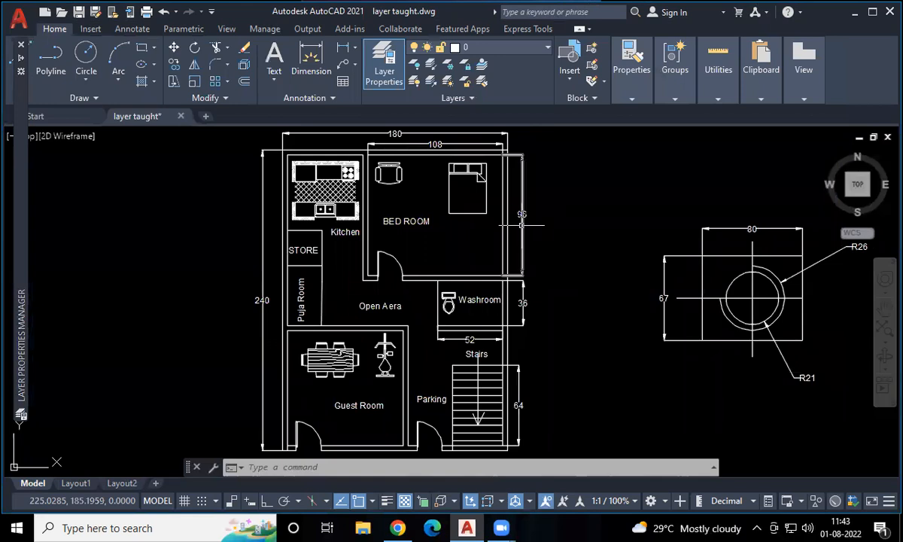
mouse_move(16, 53)
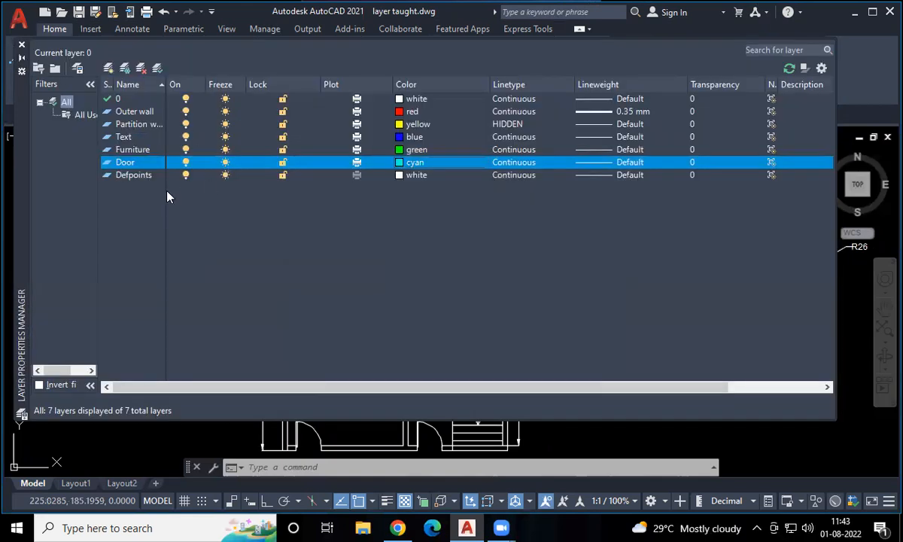
left_click(109, 68)
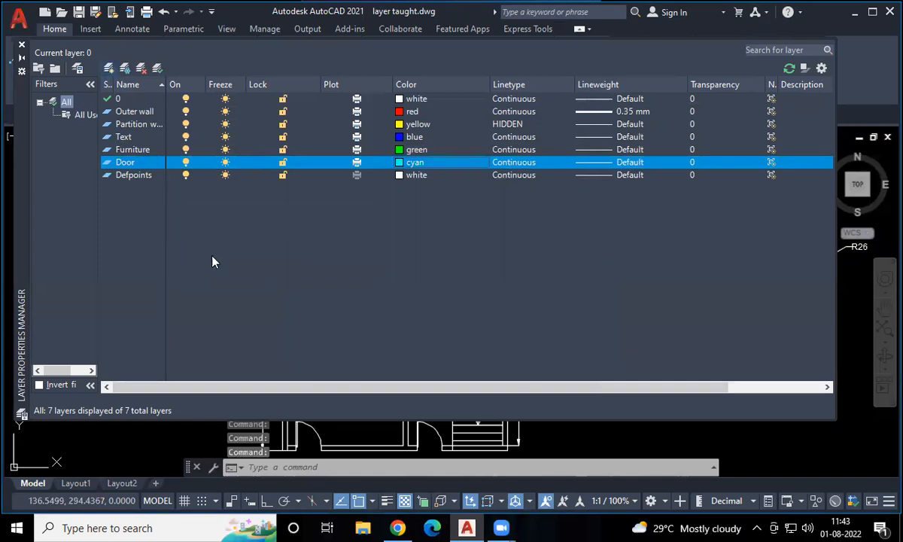
type("Di")
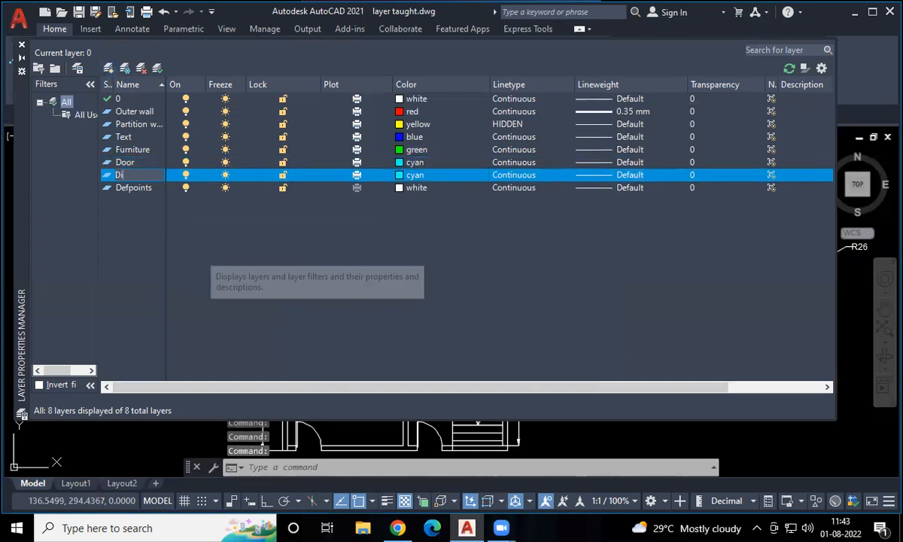
type("mesion")
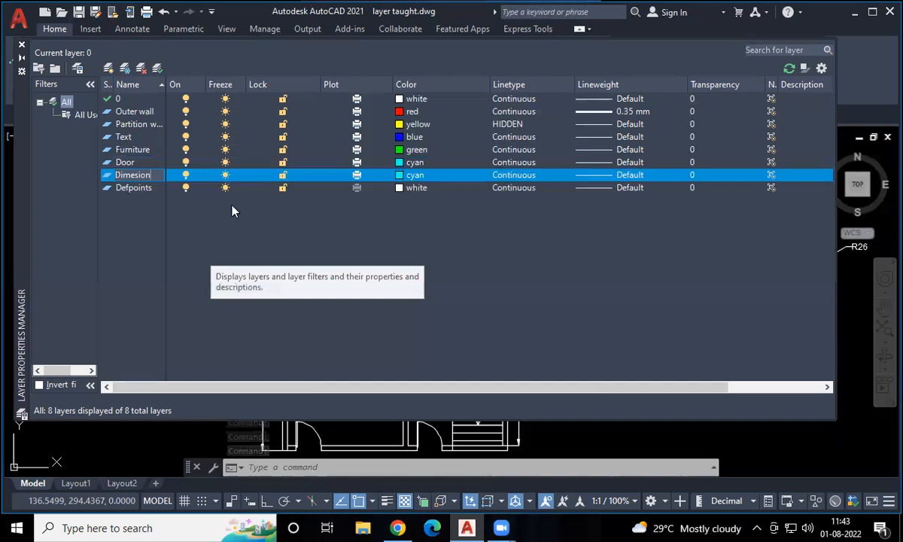
left_click(409, 174)
left_click(403, 294)
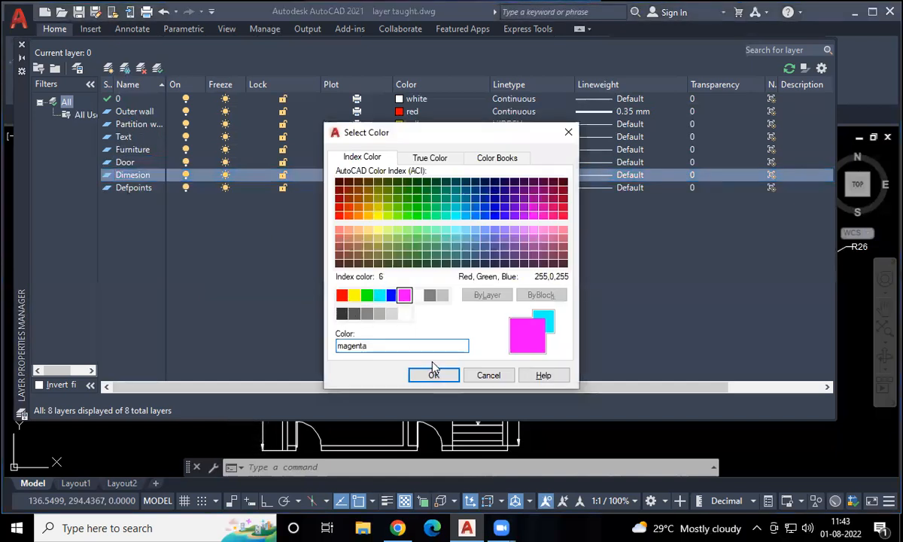
left_click(430, 374)
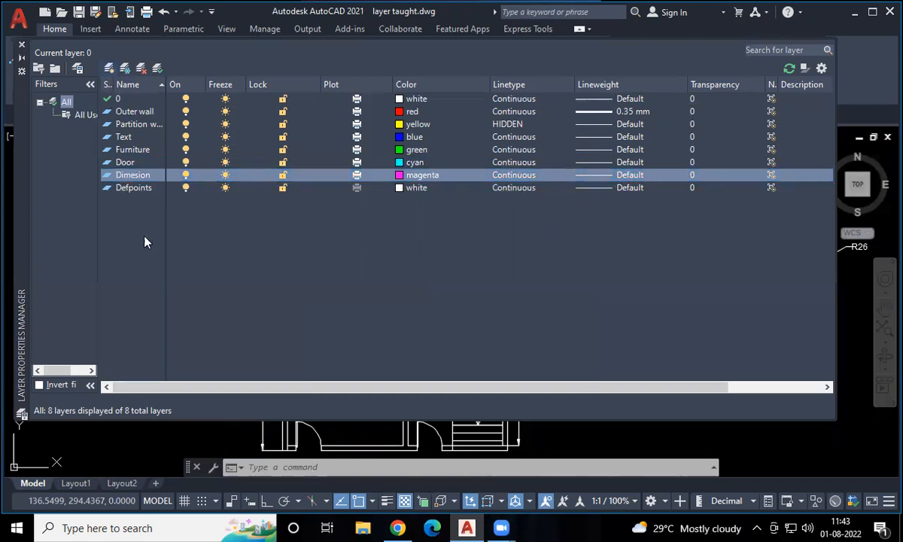
Create a new layer named Strairs for the staircase and set its color to index color 122.
left_click(109, 68)
type("Strairs")
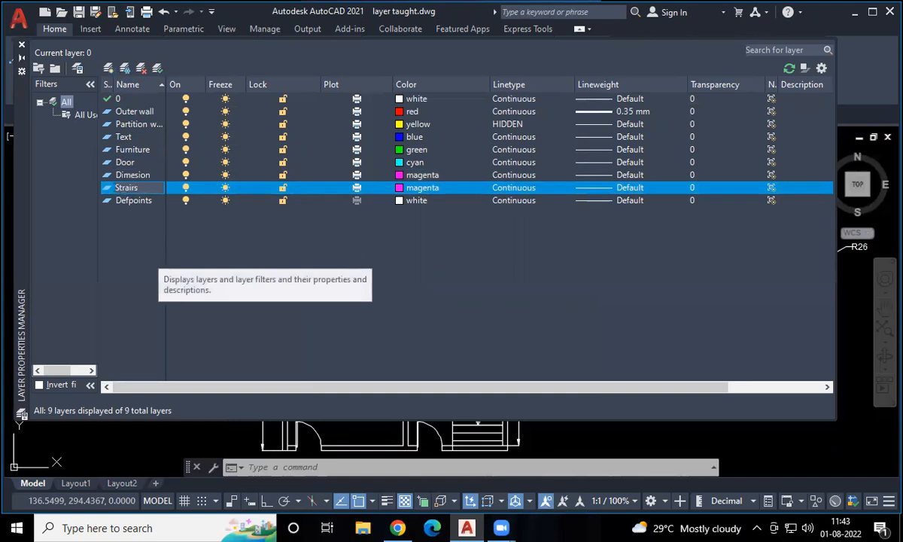
left_click(422, 188)
left_click(533, 206)
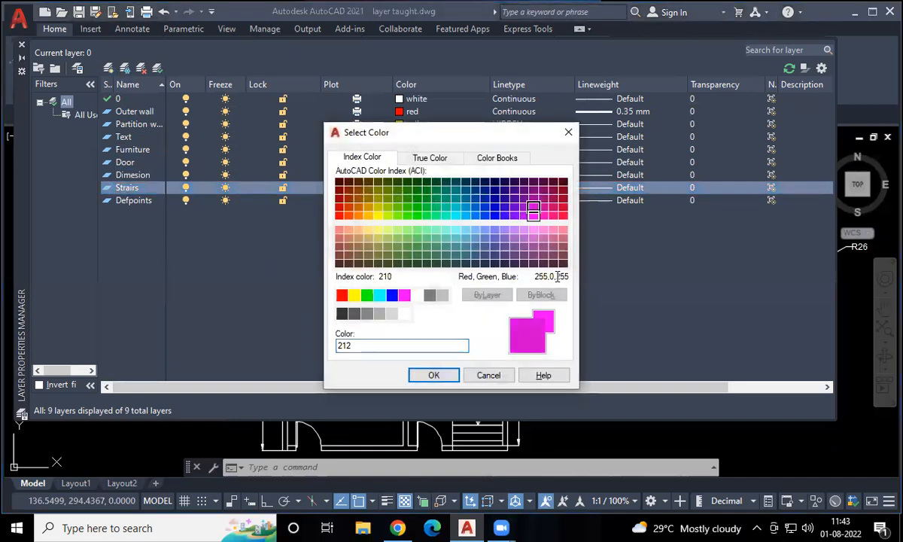
left_click(446, 206)
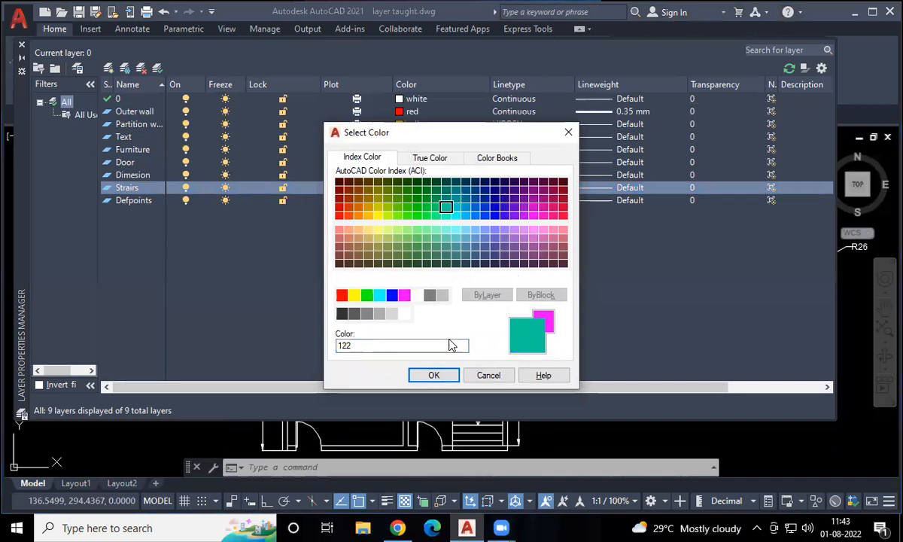
left_click(452, 374)
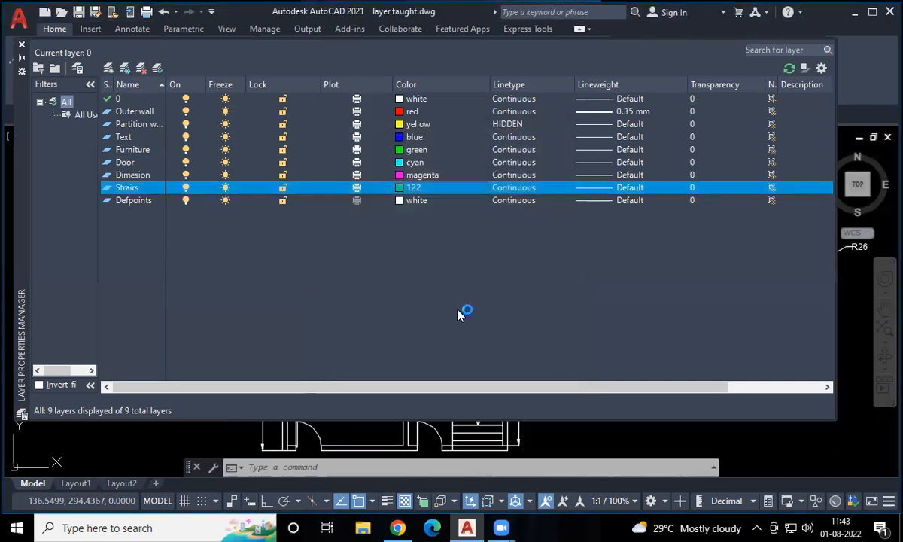
Load the ZIGZAG linetype from acad.lin, assign it to the Strairs layer, and close the Layer Properties Manager.
left_click(514, 188)
left_click(482, 339)
left_click_drag(585, 235, 571, 316)
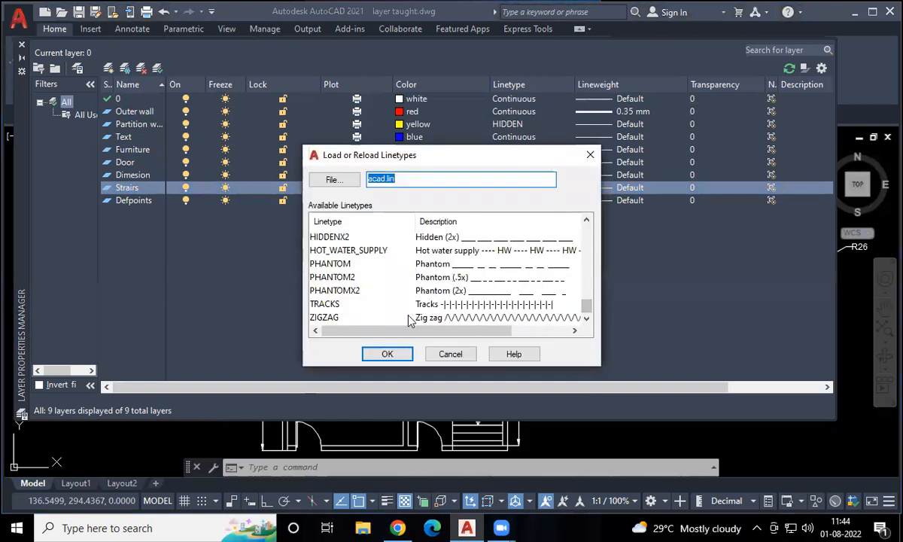
left_click(398, 316)
left_click(402, 360)
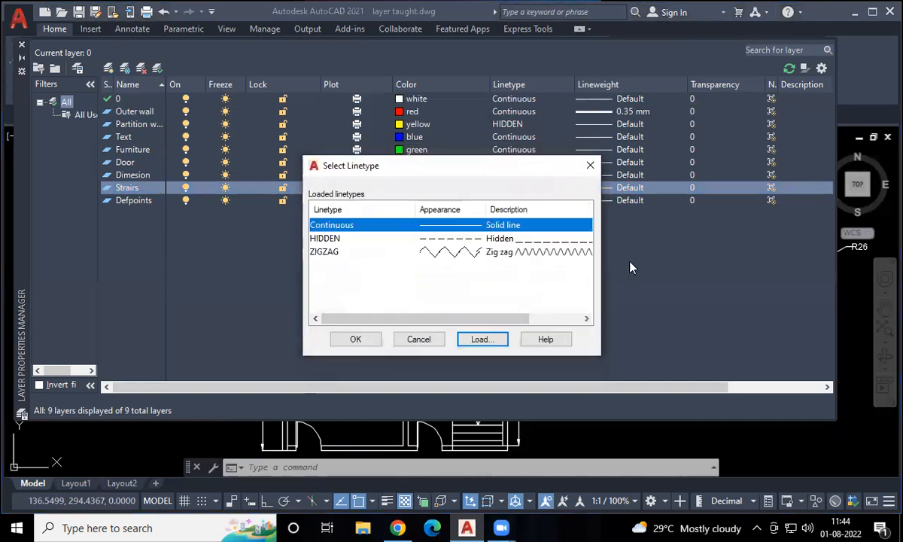
left_click(451, 251)
left_click(355, 340)
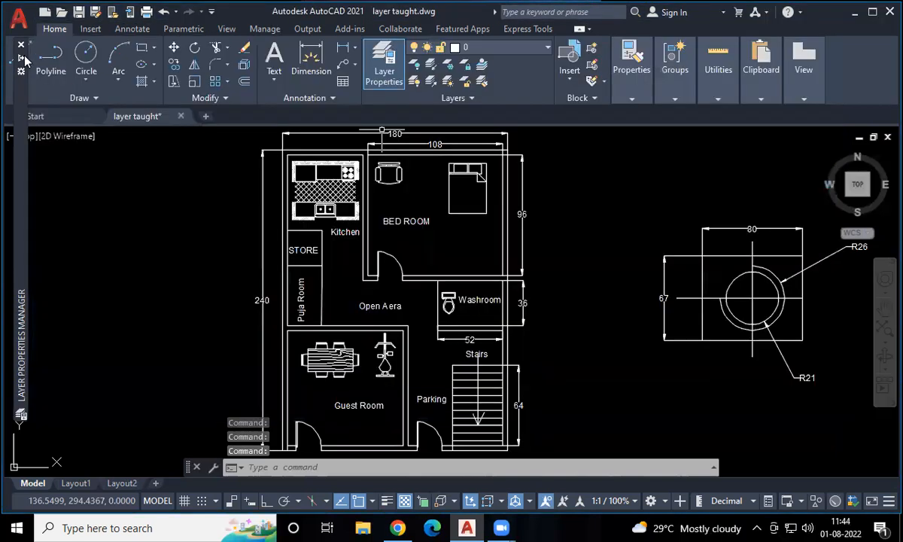
left_click(21, 45)
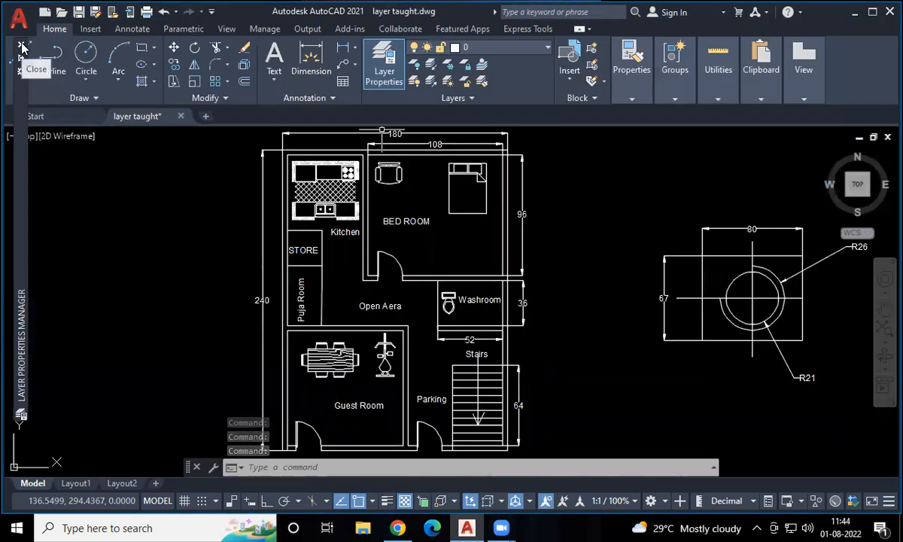
Reopen the Layer Properties Manager and select the Door layer.
left_click(509, 50)
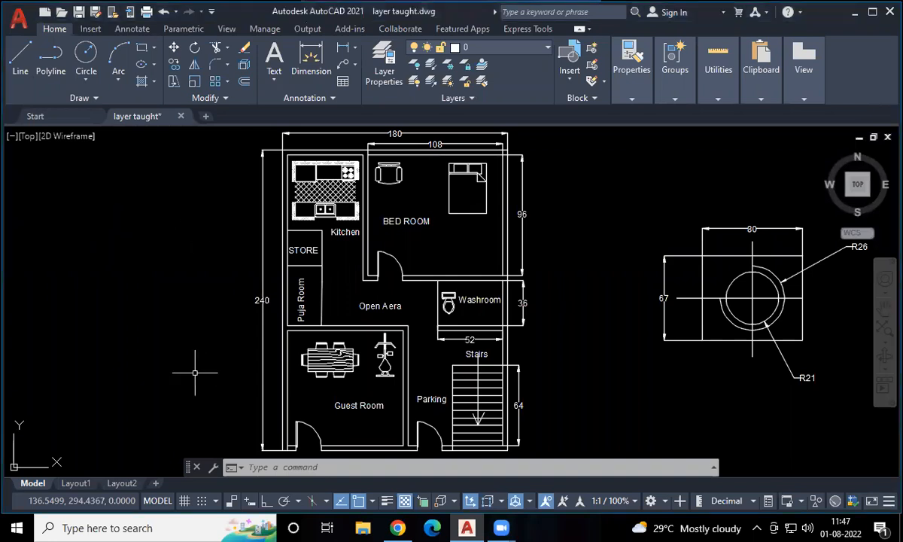
type("la")
key("Return")
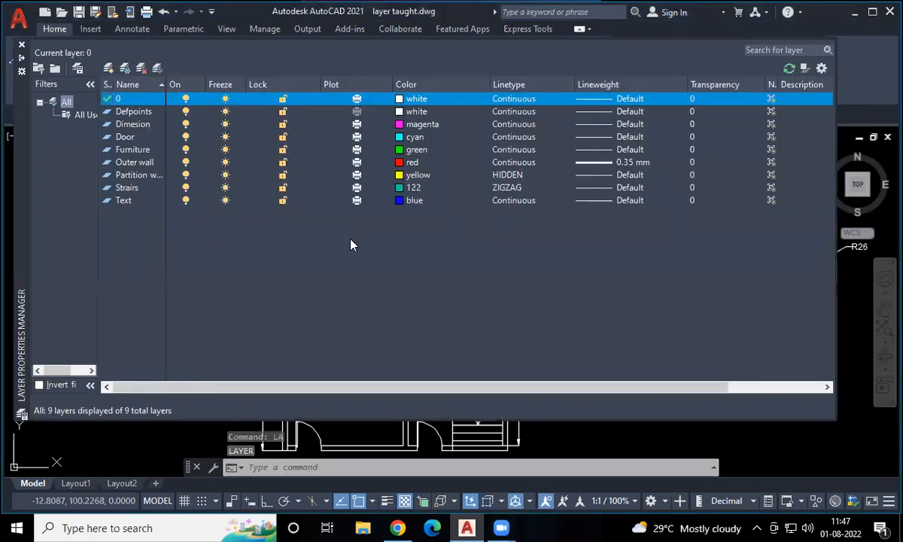
left_click(413, 136)
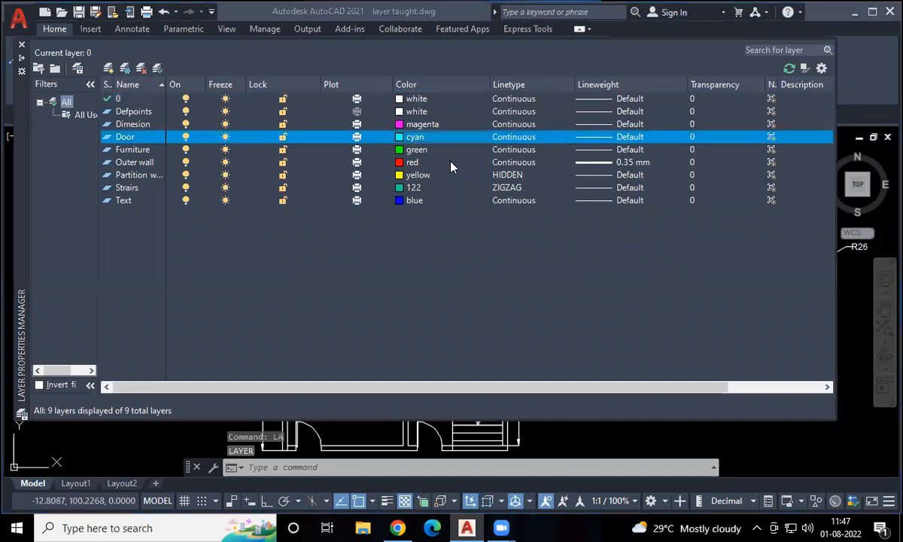
key("Return")
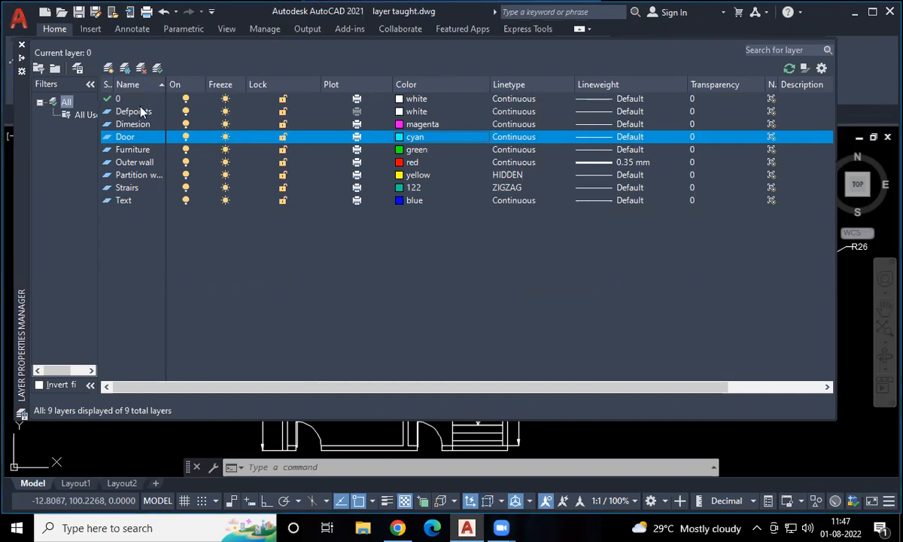
Make the Door layer current and close the Layer Properties Manager.
right_click(135, 133)
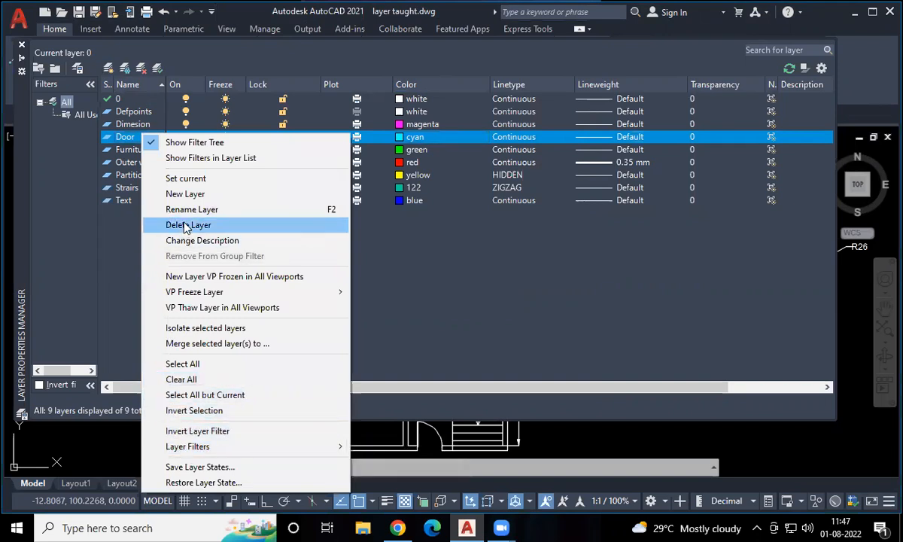
left_click(527, 297)
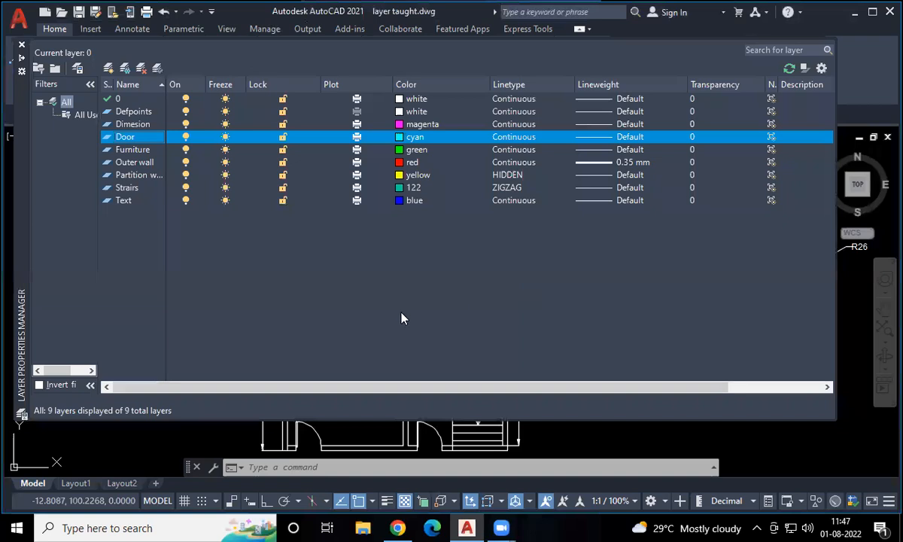
left_click(131, 102)
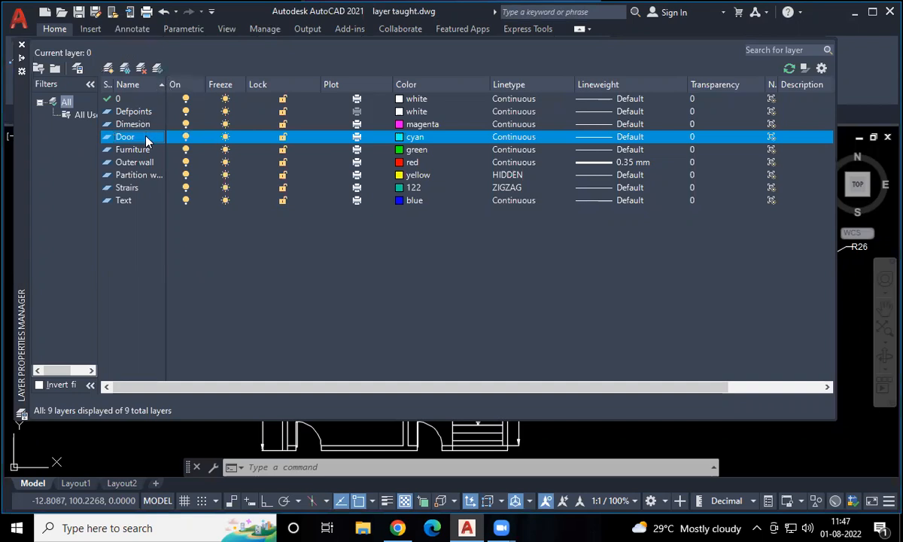
left_click(156, 69)
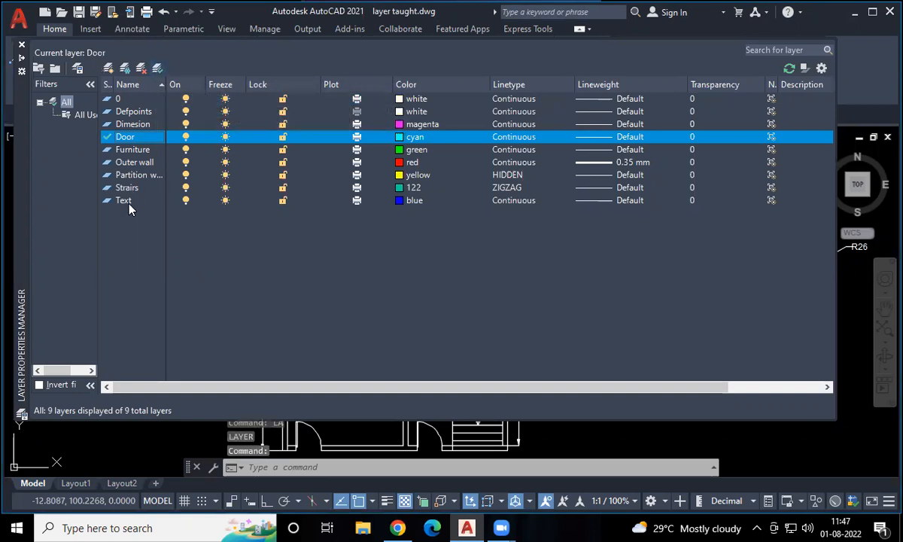
left_click(22, 45)
middle_click_drag(481, 226, 299, 258)
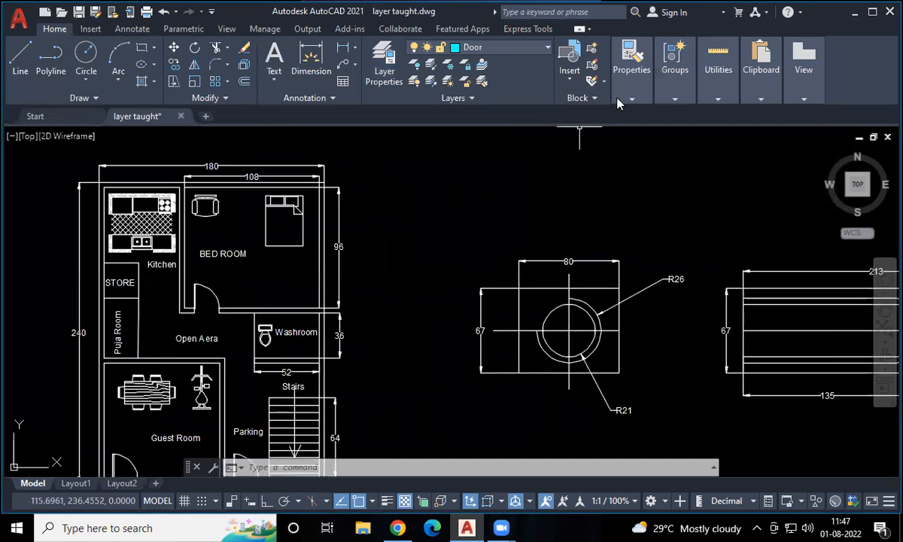
Check the color, lineweight and linetype properties that apply to new objects.
left_click(621, 98)
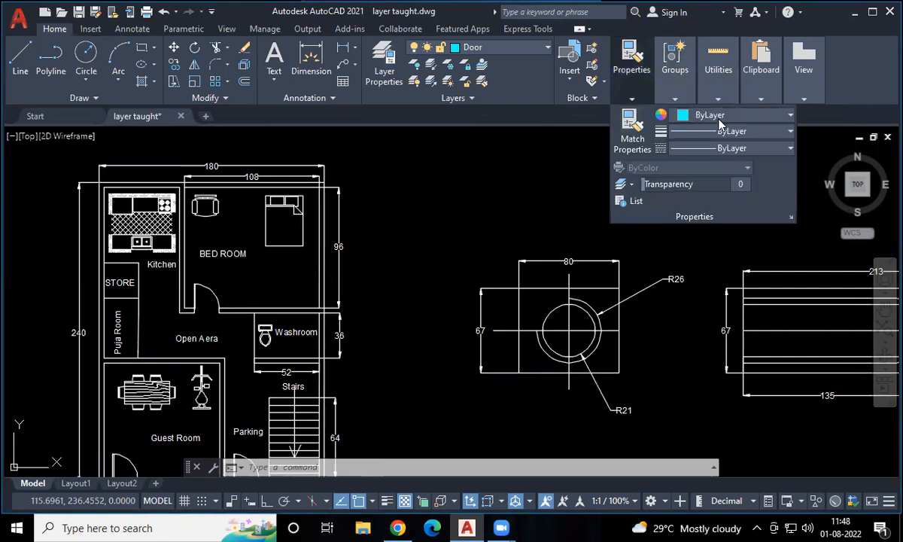
left_click(725, 318)
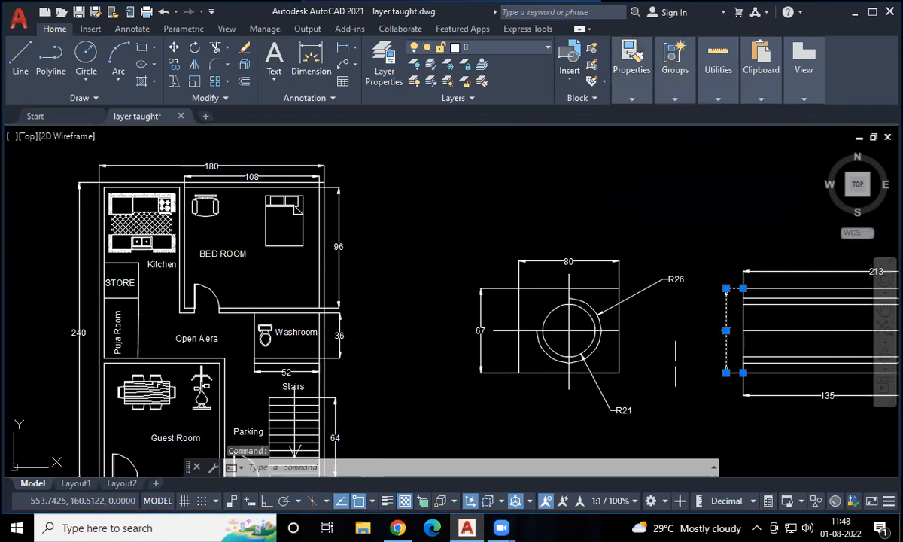
key("Escape")
Draw a test circle on the Door layer in the empty area beside the 213-long view, and delete it.
middle_click_drag(654, 337, 51, 310)
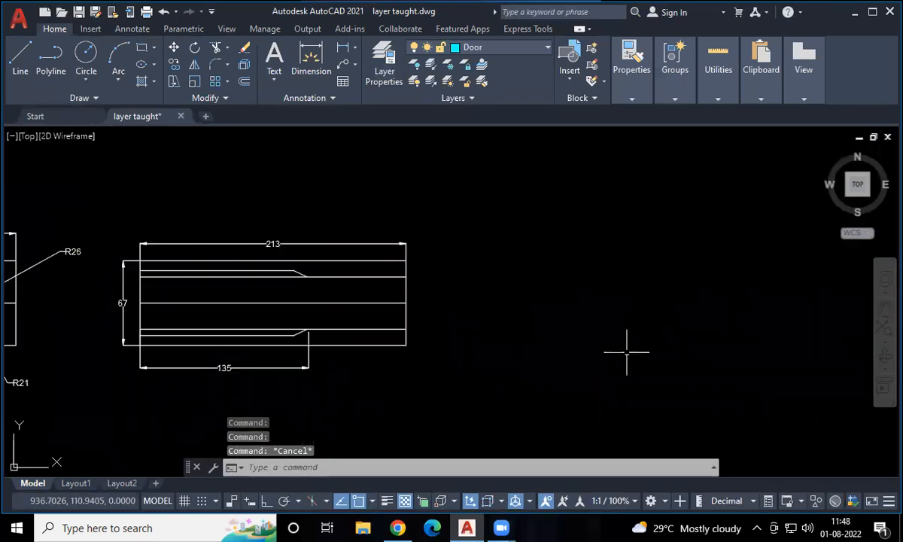
type("c")
key("Return")
left_click(664, 239)
left_click(722, 311)
middle_click_drag(801, 347, 723, 358)
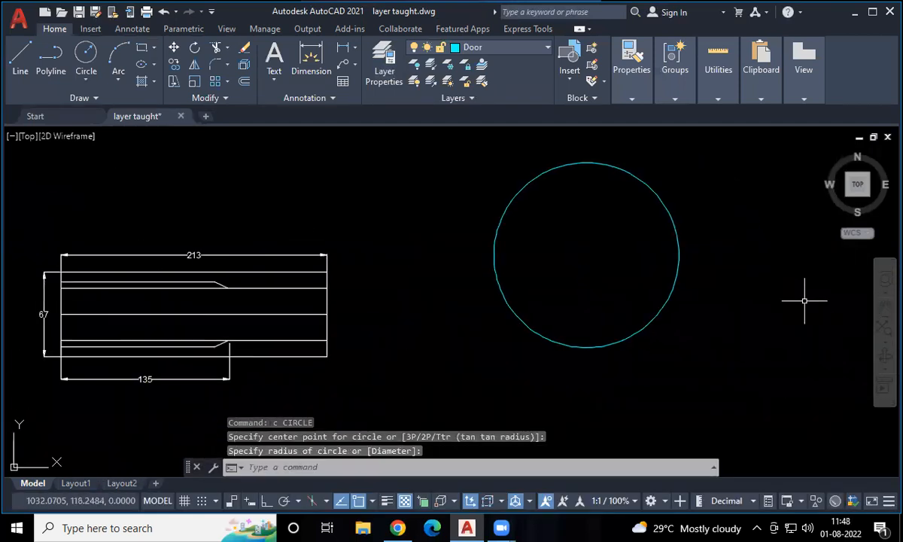
left_click(705, 261)
left_click(551, 246)
key("Delete")
Examine the object color setting for the current layer again.
left_click(631, 69)
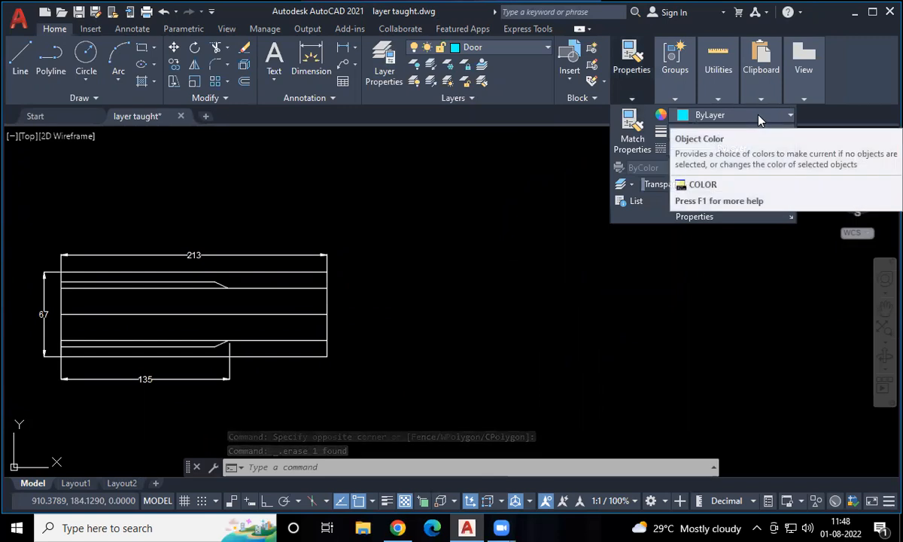
left_click(544, 298)
key("Escape")
key("Escape")
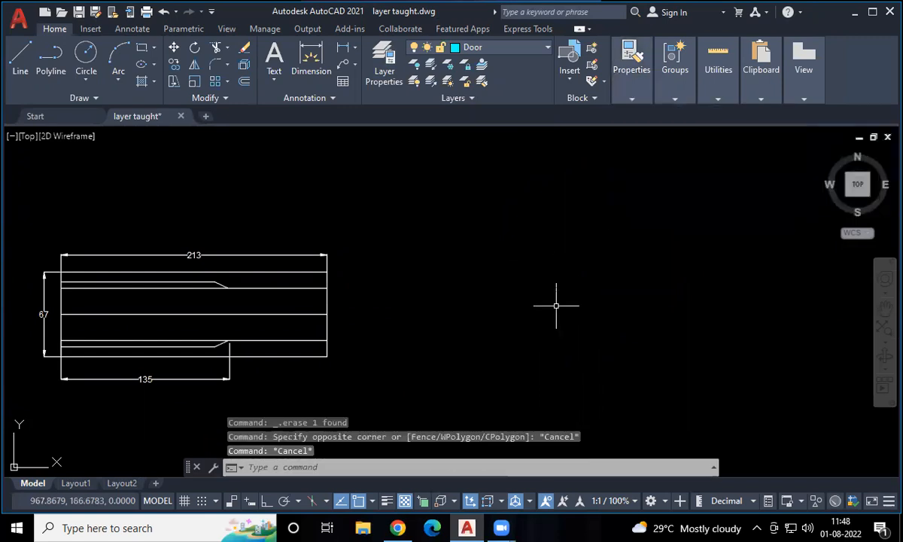
Make layer 0 current in the Layer Properties Manager and close the manager.
type("LA")
key("Return")
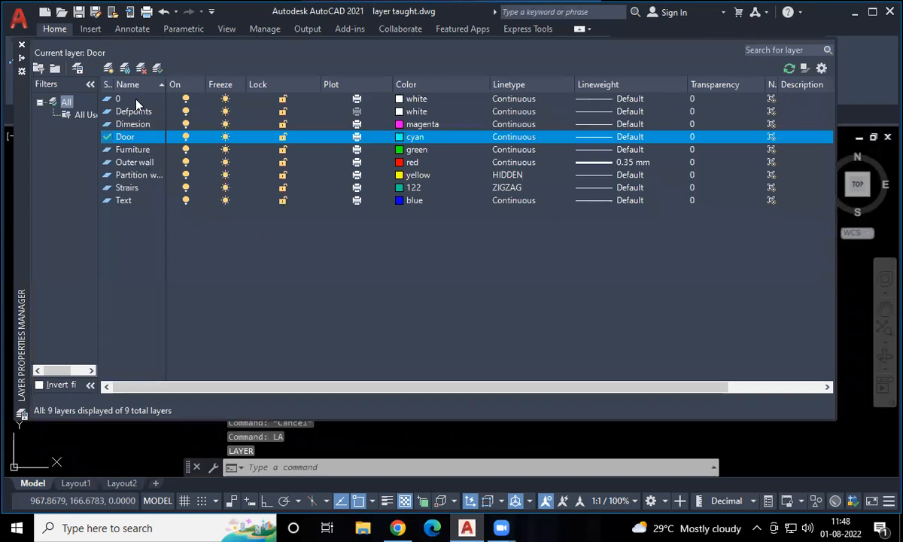
double_click(126, 98)
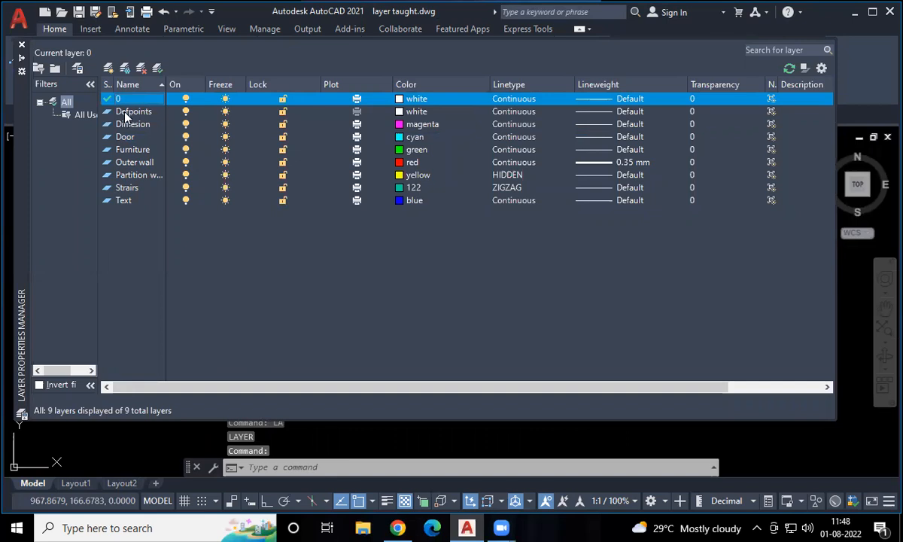
double_click(124, 135)
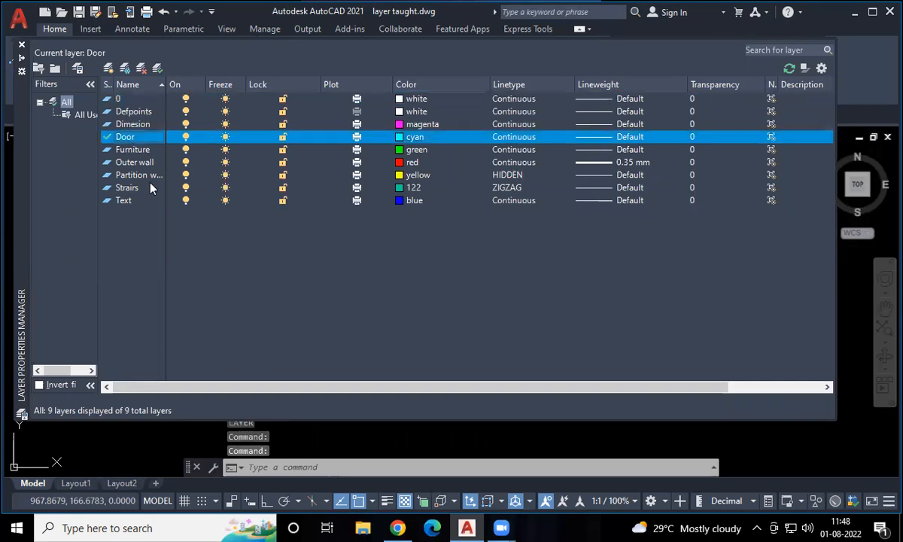
double_click(130, 98)
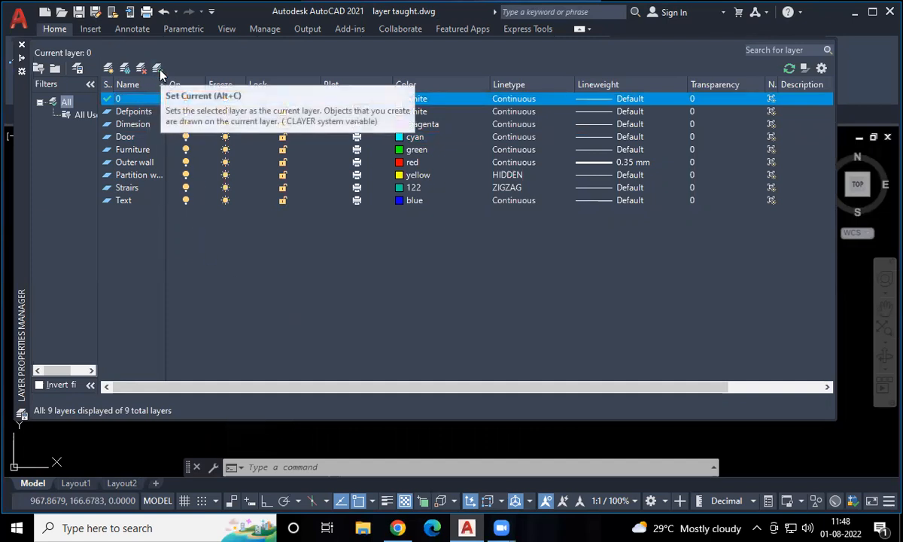
left_click(22, 44)
Move both mechanical views with their dimensions horizontally, farther away from the house floor plan.
middle_click_drag(169, 305, 481, 271)
scroll(197, 301, "down", 2)
middle_click_drag(233, 279, 435, 281)
left_click(292, 239)
left_click(713, 376)
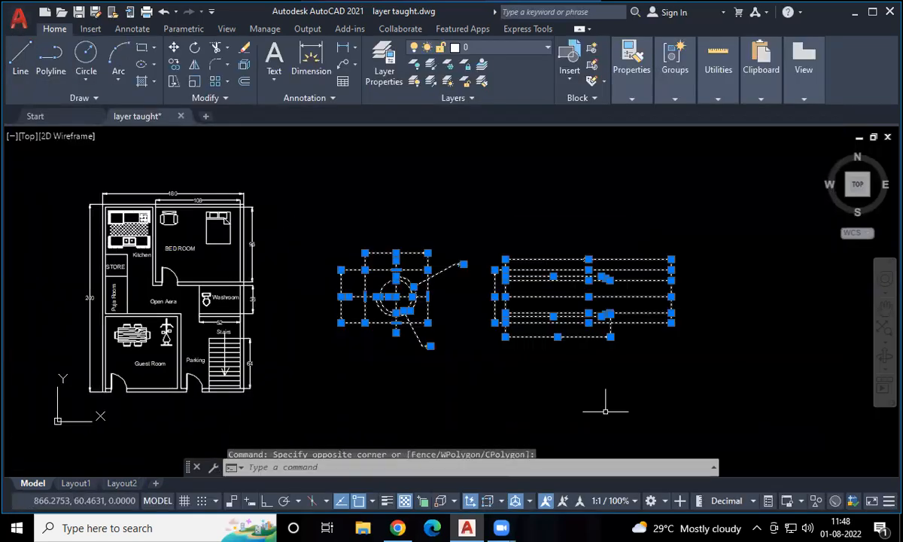
type("m")
key("Return")
key("Return")
left_click(376, 368)
left_click(689, 367)
key("Escape")
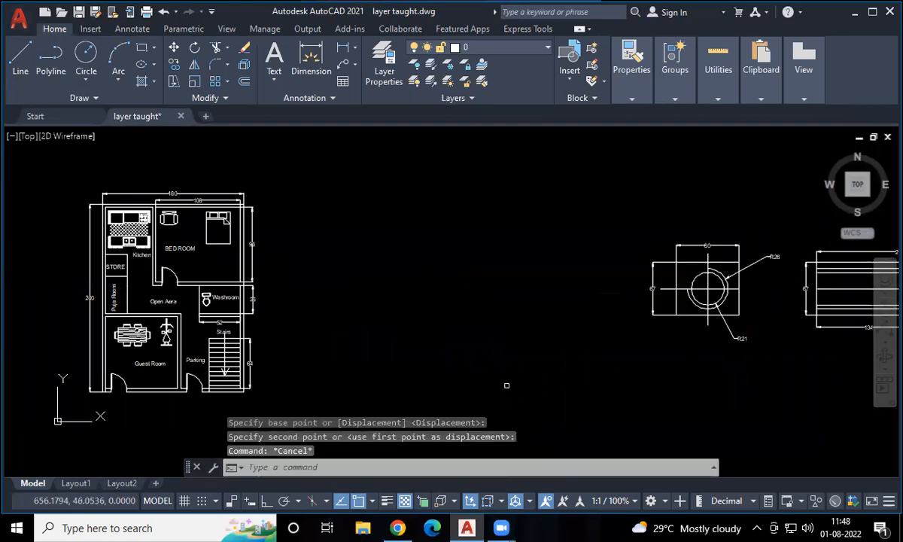
Select the outer wall lines along the left side of the floor plan and along its bottom edge around the entrance doors.
middle_click_drag(504, 384, 707, 373)
scroll(564, 293, "up", 4)
scroll(564, 293, "up", 2)
scroll(530, 261, "down", 5)
scroll(383, 296, "up", 5)
left_click(377, 297)
middle_click_drag(370, 401, 444, 239)
left_click(444, 243)
left_click(428, 280)
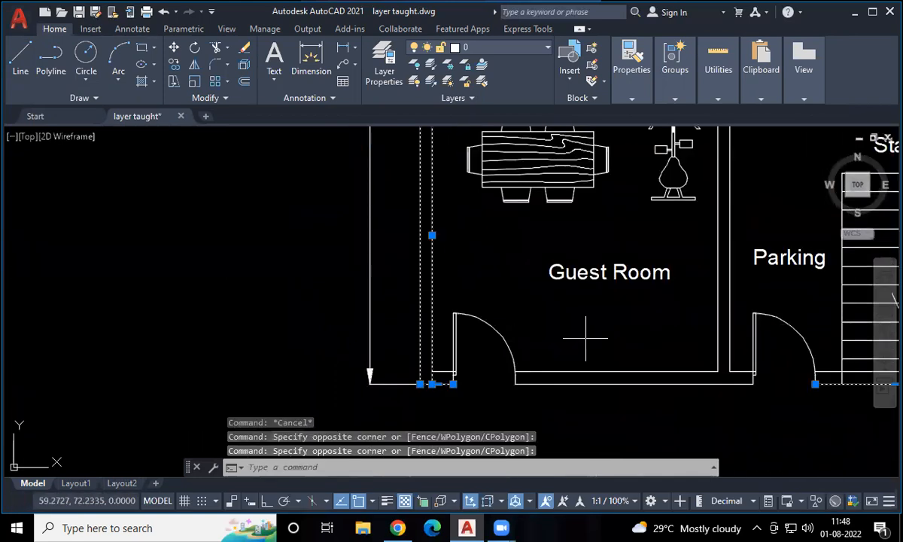
left_click(586, 342)
left_click(561, 410)
left_click(443, 372)
middle_click_drag(784, 344, 462, 338)
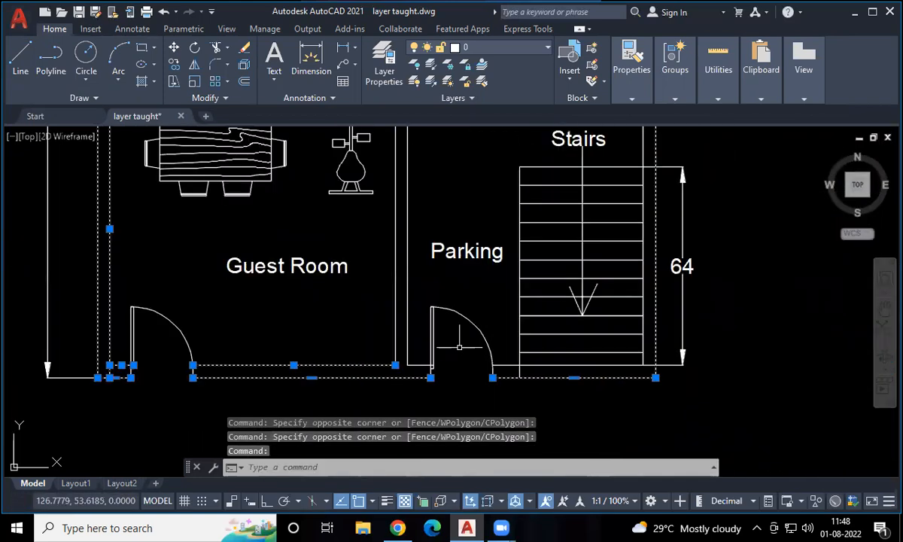
left_click(418, 365)
Add the right and top outer wall lines to the selection and assign all selected lines to the Outer wall layer.
middle_click_drag(598, 324, 431, 447)
left_click(475, 257)
left_click(483, 268)
left_click(484, 268)
left_click(471, 265)
middle_click_drag(476, 152, 476, 298)
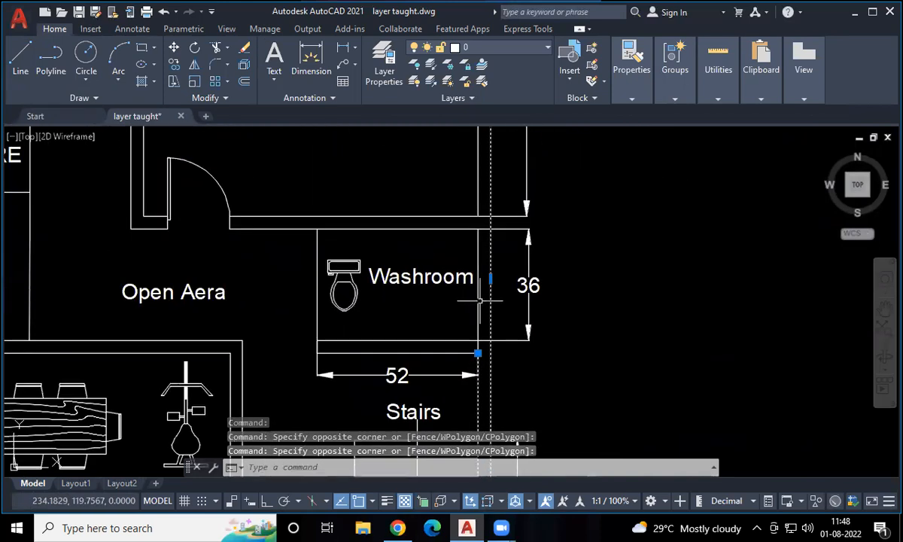
left_click(475, 284)
left_click(478, 198)
middle_click_drag(423, 172, 461, 375)
scroll(475, 254, "down", 2)
middle_click_drag(459, 156, 490, 201)
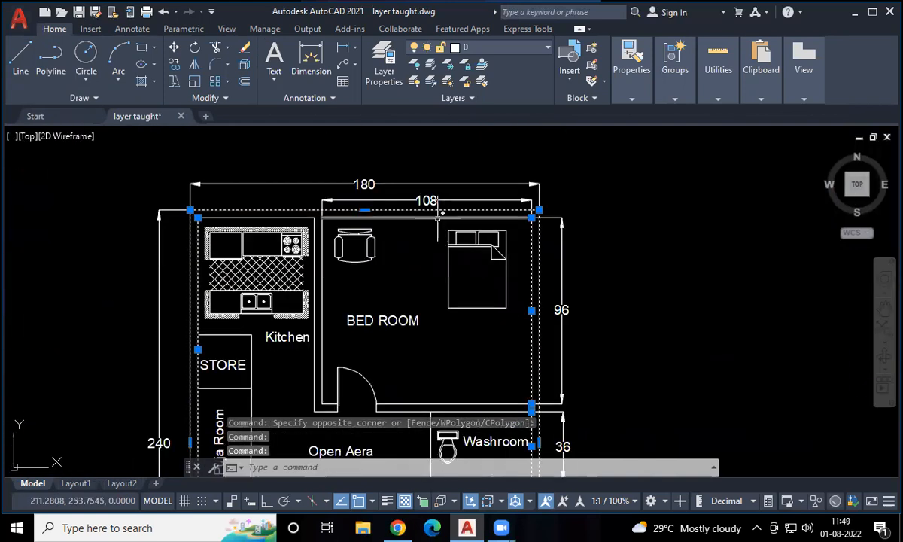
middle_click_drag(389, 286, 454, 226)
scroll(409, 208, "down", 3)
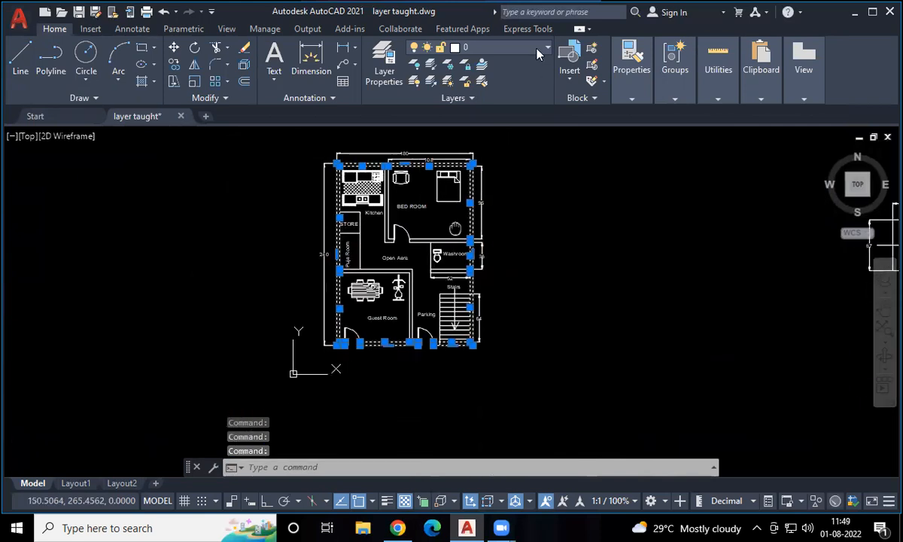
left_click(537, 50)
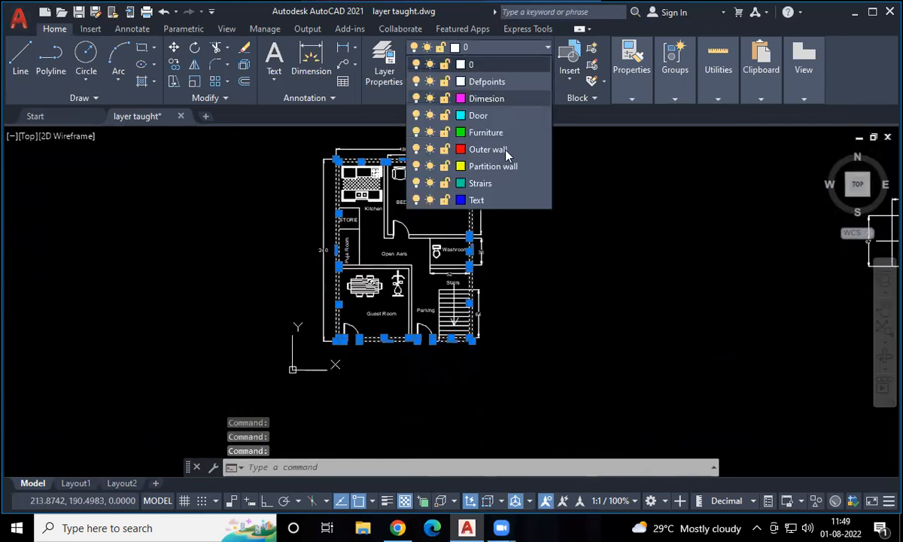
left_click(506, 152)
key("Escape")
middle_click_drag(552, 266, 542, 316)
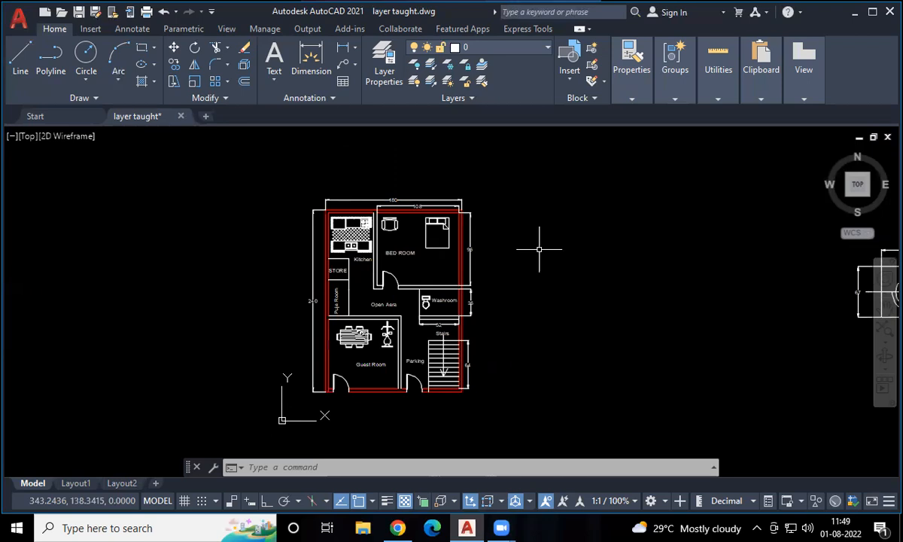
Turn on the lineweight display for the drawing.
scroll(376, 263, "up", 4)
scroll(387, 329, "up", 3)
left_click(386, 500)
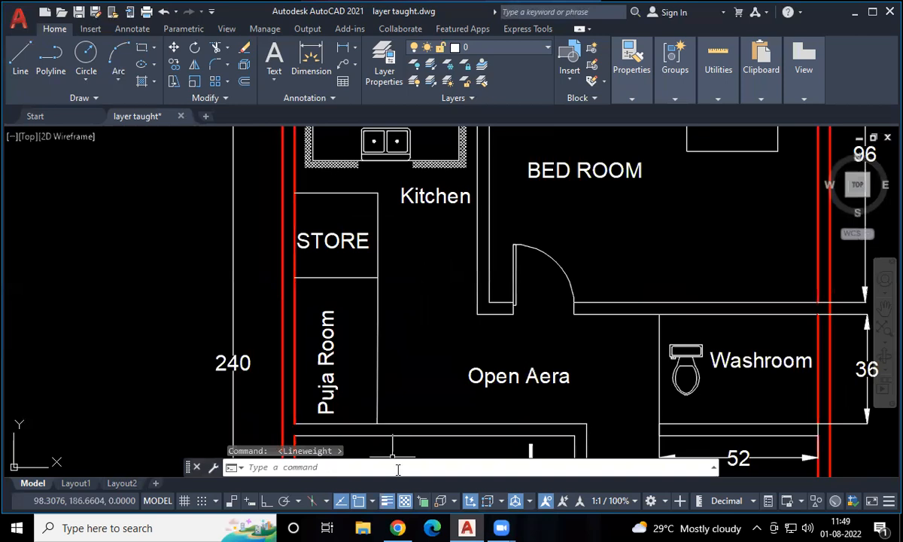
left_click(386, 501)
left_click(386, 500)
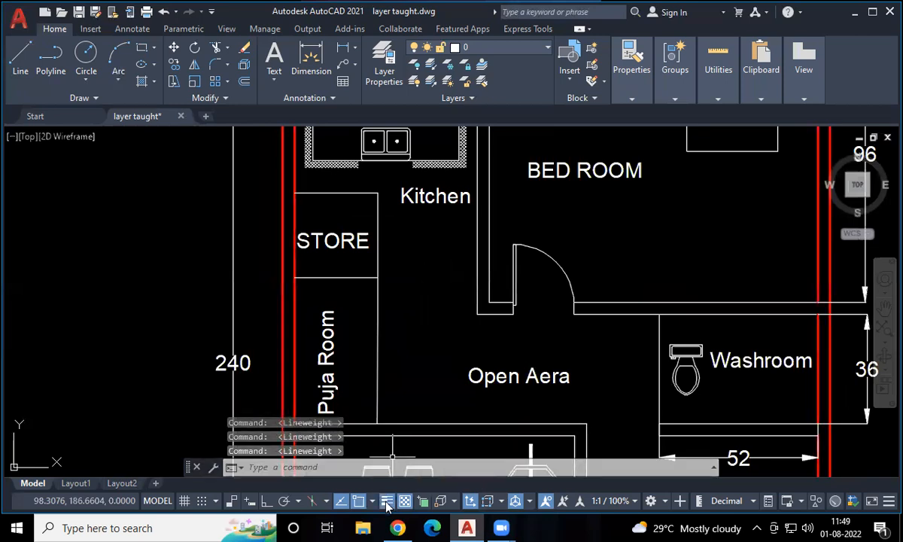
Select the partition lines around the store and those separating the bedroom from the kitchen, open area and washroom.
scroll(384, 271, "down", 2)
scroll(405, 290, "up", 6)
left_click(438, 282)
left_click(389, 334)
scroll(411, 319, "down", 4)
left_click(395, 239)
left_click(356, 218)
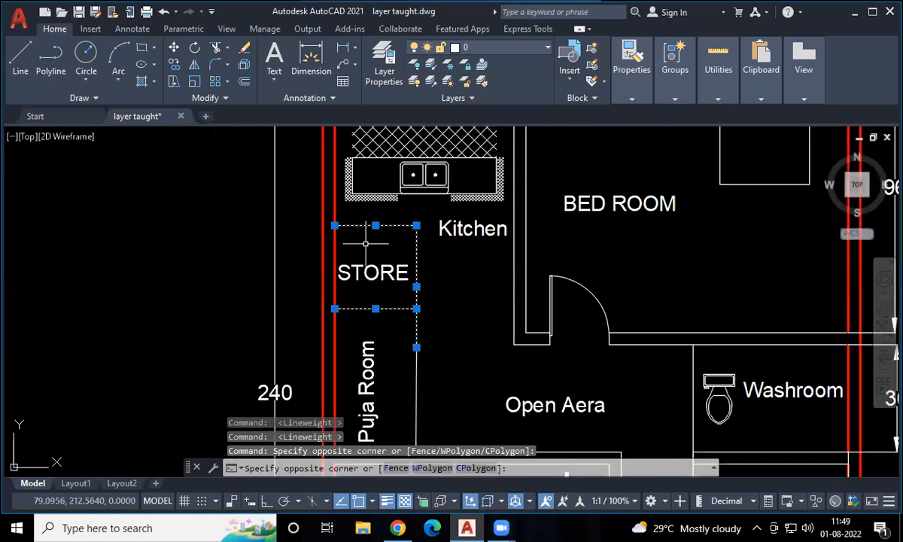
left_click(527, 300)
left_click(530, 325)
left_click(490, 364)
left_click(643, 317)
left_click(637, 369)
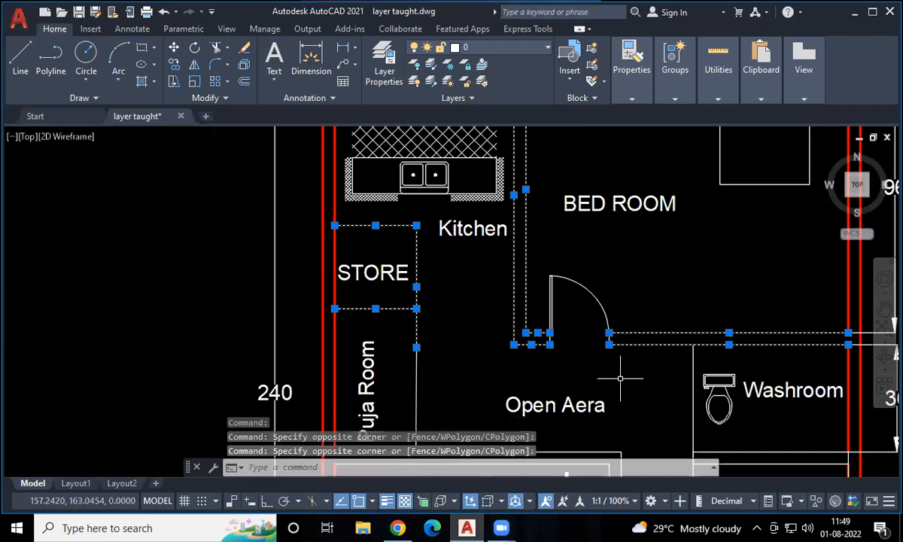
Add the washroom and guest room partition lines to the selection and assign all selected lines to the Partition wall layer.
scroll(620, 379, "down", 2)
middle_click_drag(529, 419, 534, 268)
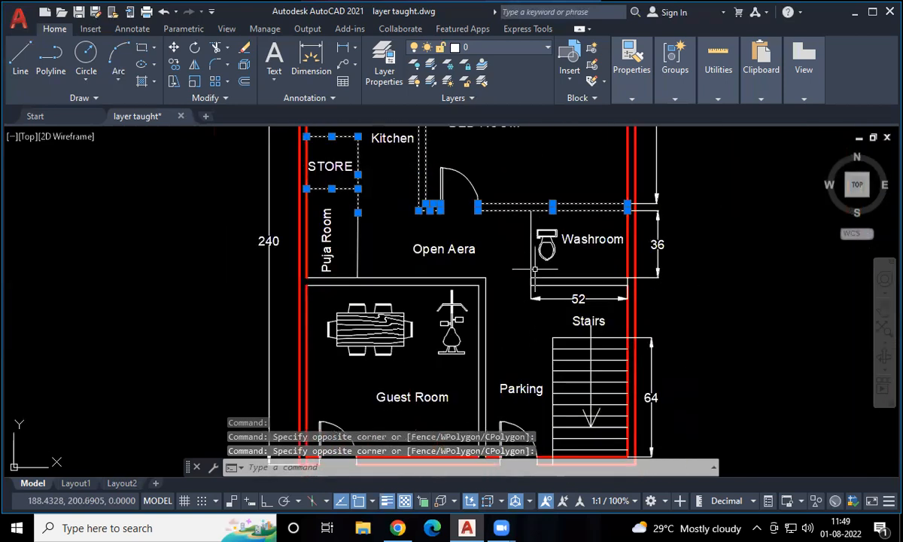
left_click(531, 268)
left_click(519, 268)
left_click(502, 291)
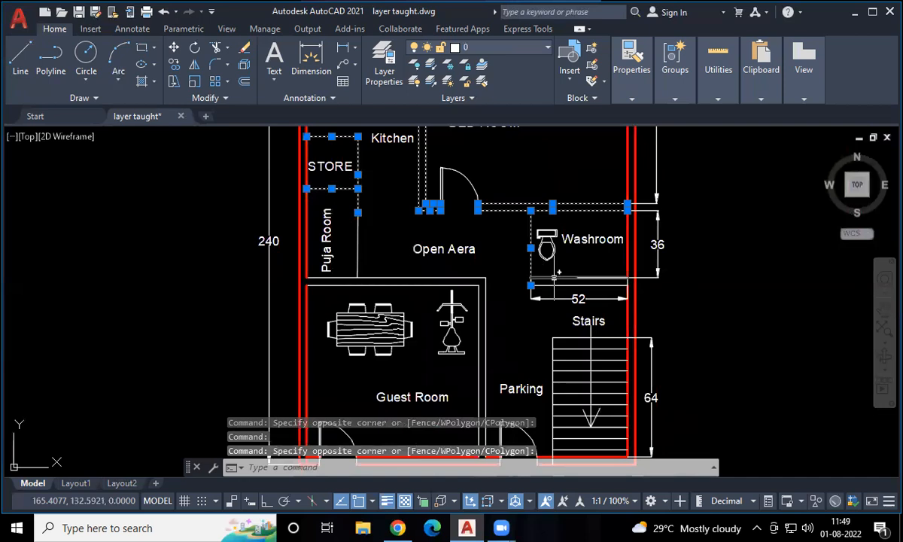
left_click(497, 335)
left_click(453, 343)
middle_click_drag(468, 435, 500, 328)
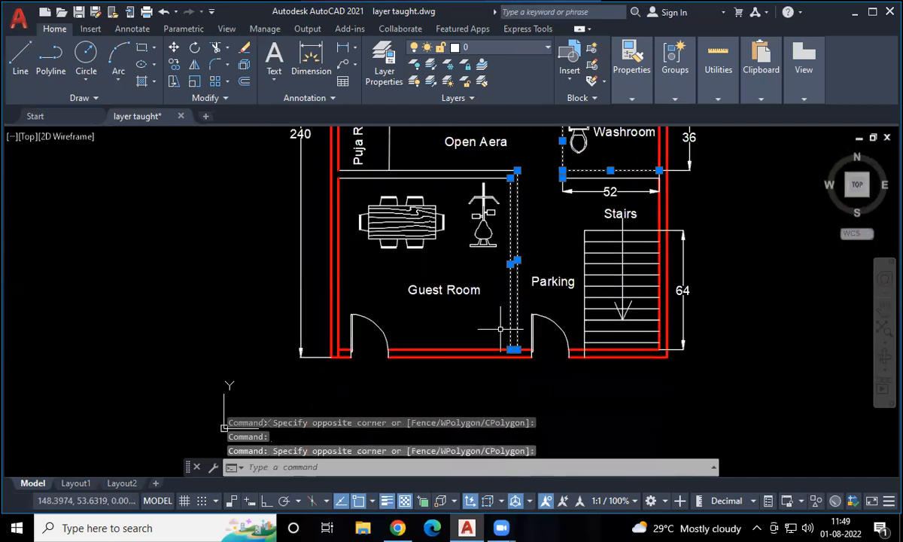
left_click(435, 194)
left_click(391, 155)
middle_click_drag(460, 254, 405, 325)
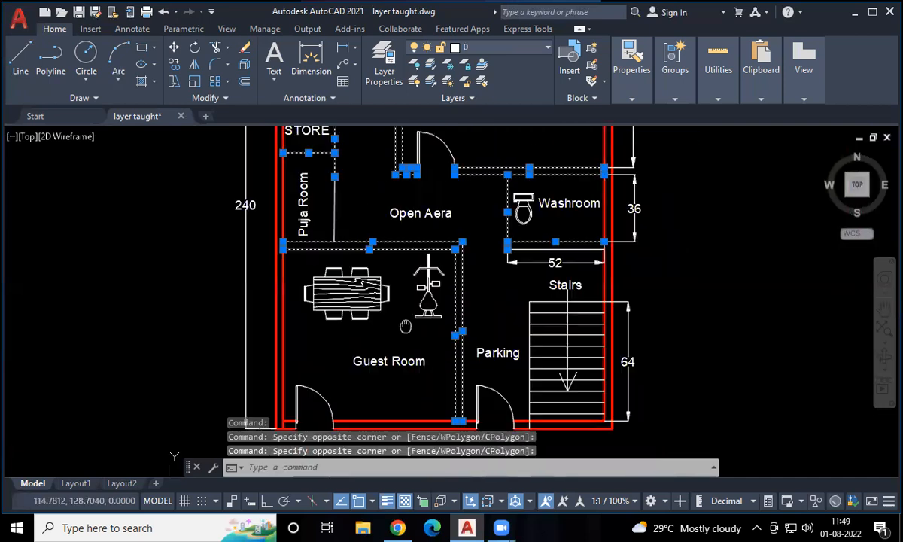
scroll(404, 325, "down", 3)
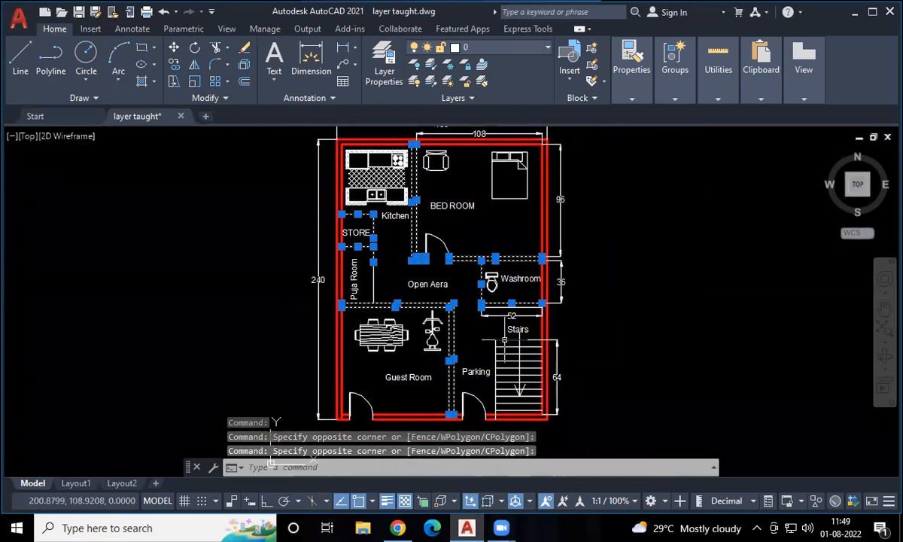
left_click(500, 46)
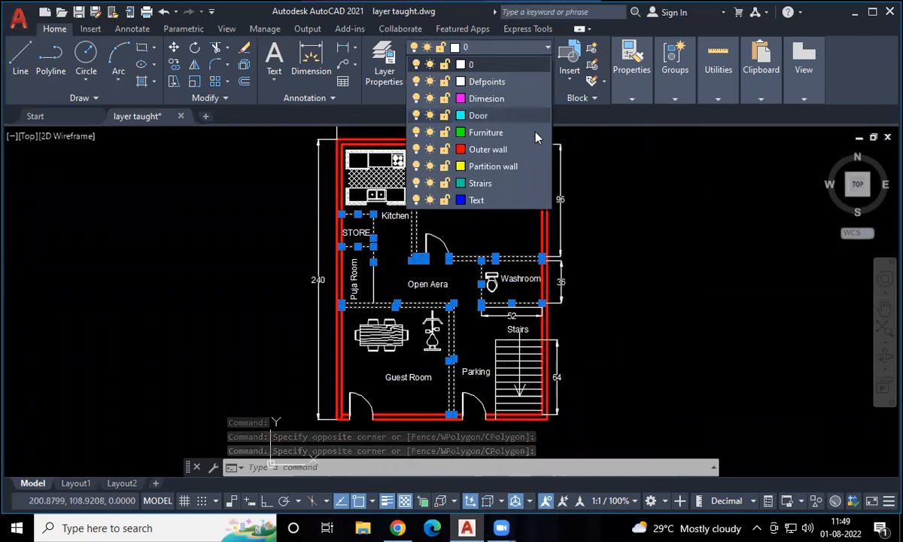
left_click(525, 166)
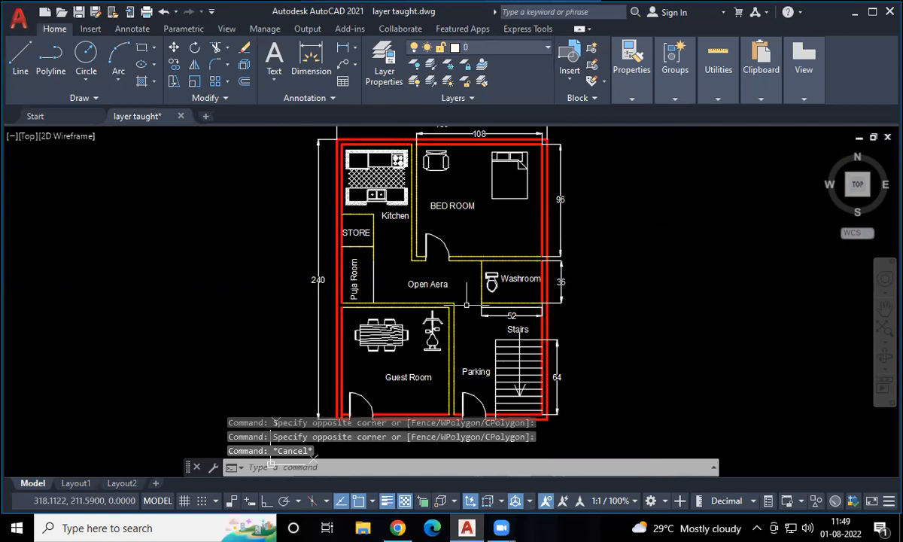
Set the drawing's linetype scale factor to 5 with LTSCALE.
scroll(474, 235, "up", 10)
scroll(540, 221, "down", 10)
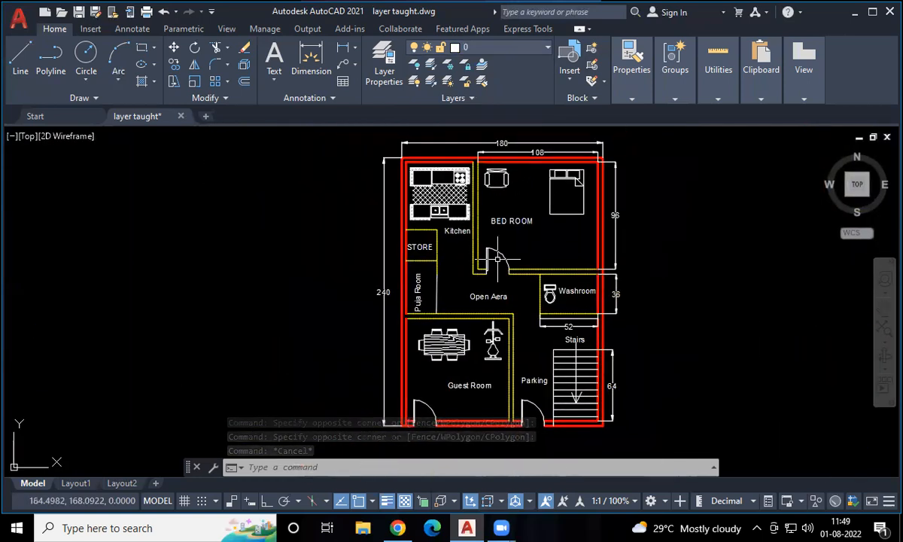
type("lts")
key("Return")
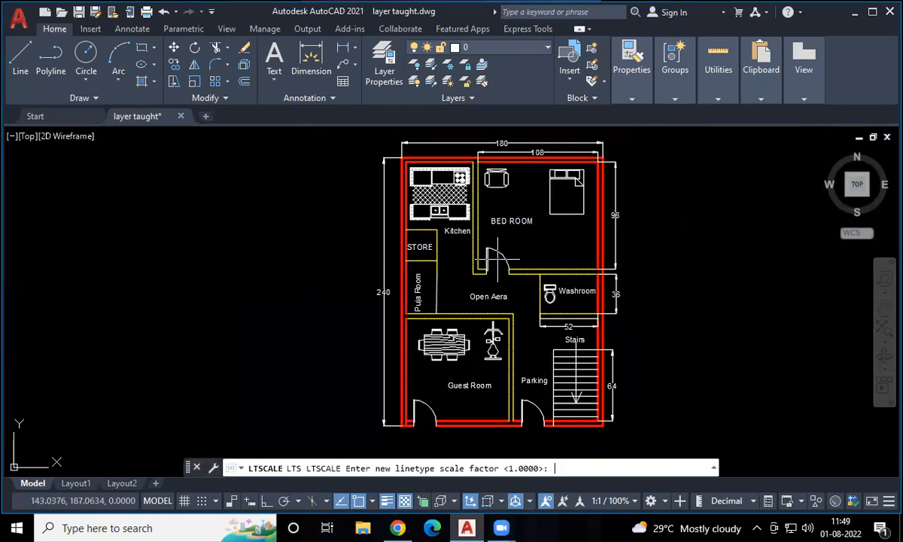
type("5")
key("Return")
scroll(505, 260, "up", 5)
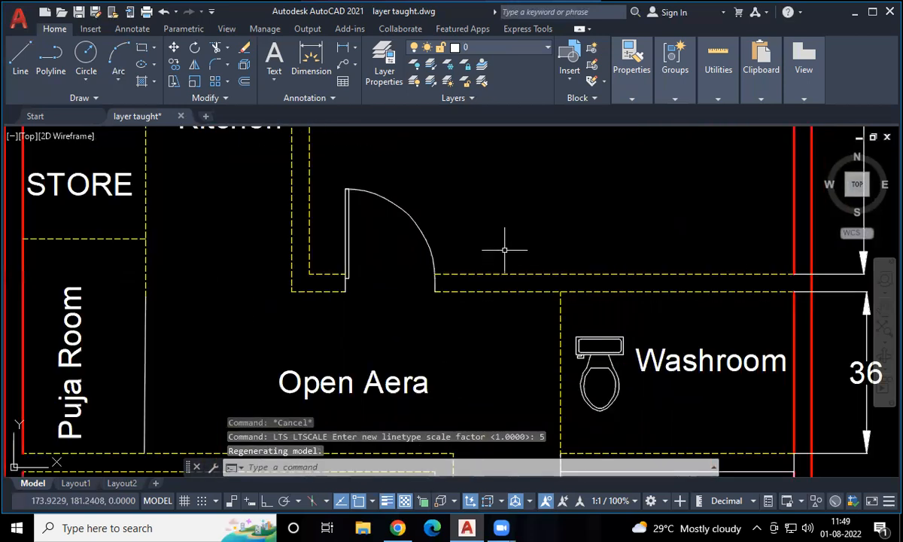
Set the drawing's linetype scale factor to 10 with LTSCALE.
type("lts")
key("Return")
type("10")
key("Return")
scroll(504, 249, "down", 6)
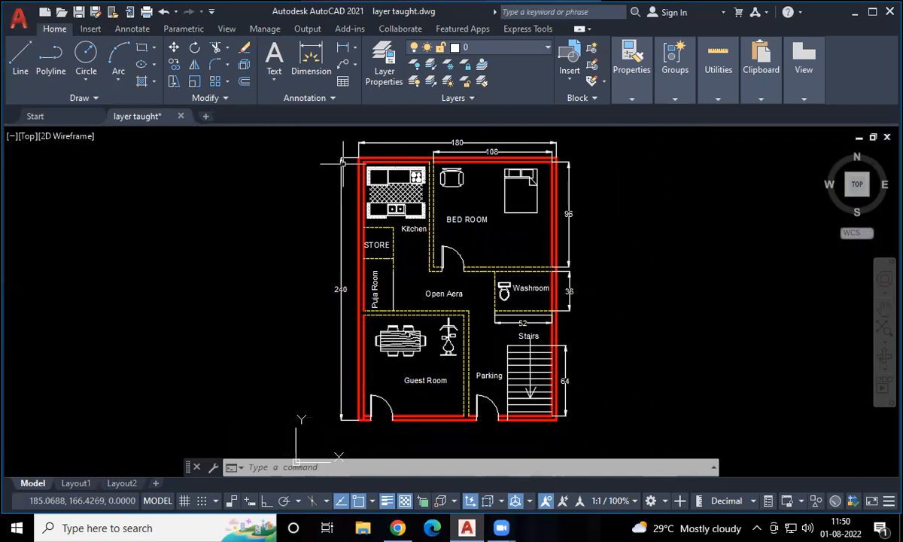
Select the guest room, parking and bedroom doors and assign them to the Door layer.
scroll(462, 318, "up", 2)
middle_click_drag(354, 412, 351, 340)
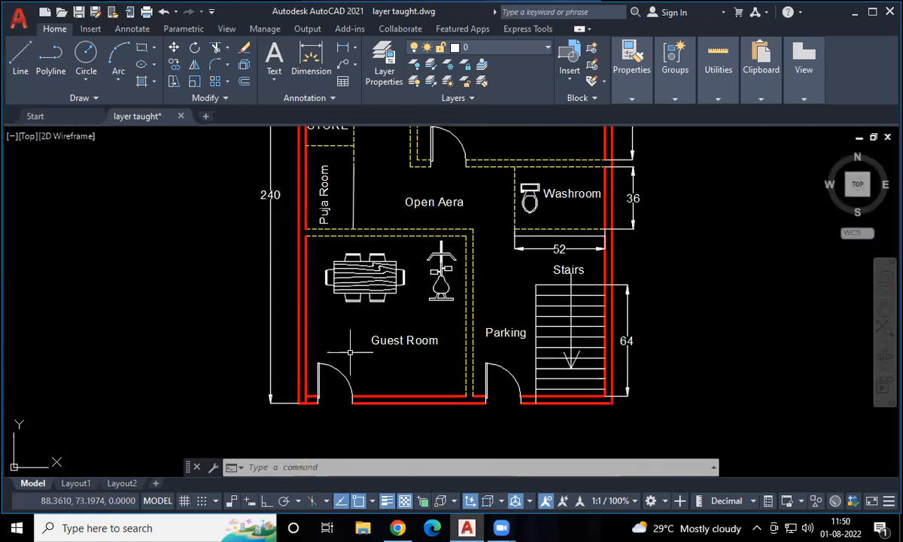
left_click(347, 360)
left_click(336, 376)
left_click(486, 373)
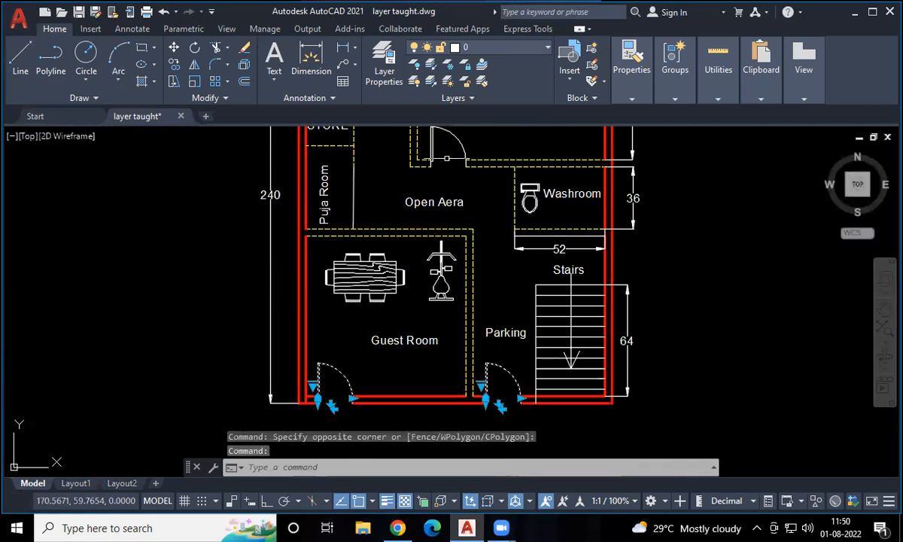
left_click(485, 49)
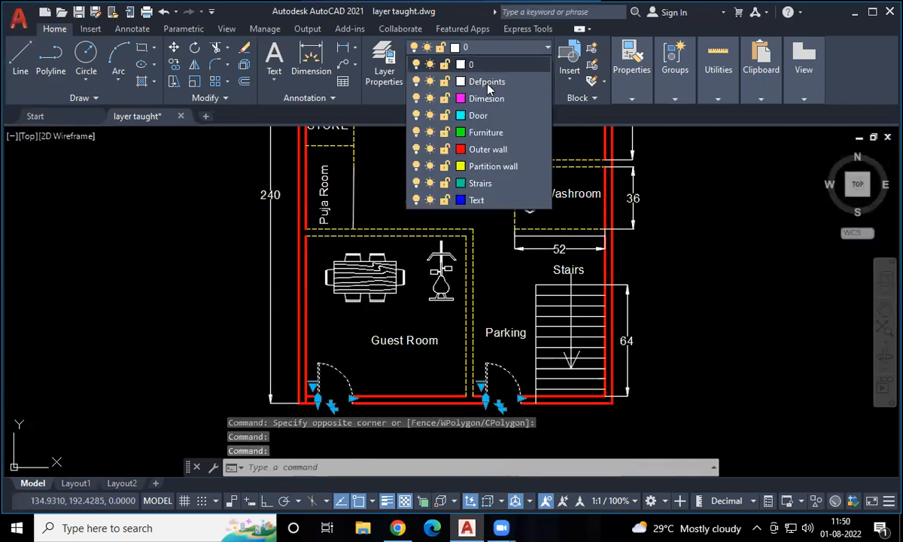
left_click(474, 113)
key("Escape")
Select the washroom toilet, the bedroom chair and bed, and the kitchen fixtures.
middle_click_drag(714, 313, 710, 334)
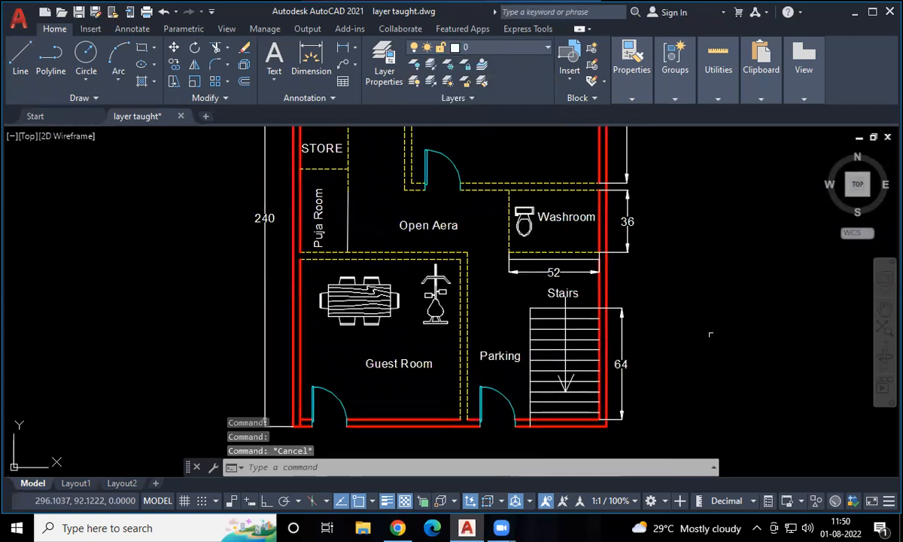
left_click(524, 222)
middle_click_drag(524, 222, 545, 333)
left_click(461, 149)
left_click(546, 149)
left_click(513, 190)
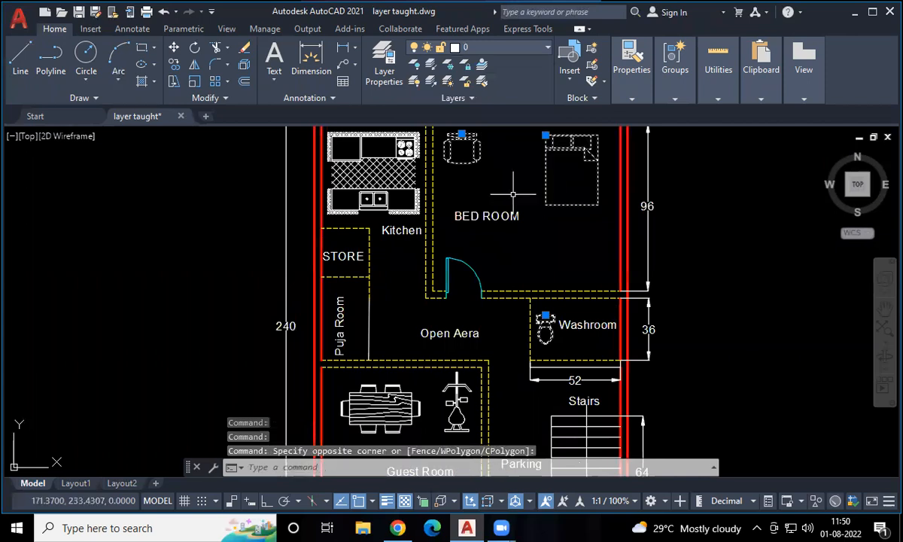
left_click(391, 179)
left_click(372, 193)
Add the guest room's dining table and the object beside it to the selection and assign all selected objects to the Furniture layer.
middle_click_drag(374, 286, 385, 168)
left_click(404, 280)
left_click(464, 295)
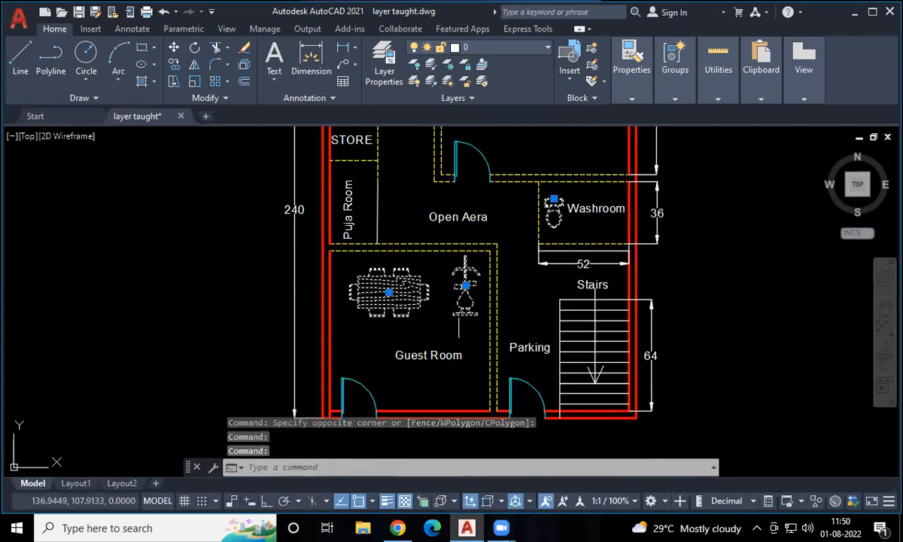
left_click(531, 54)
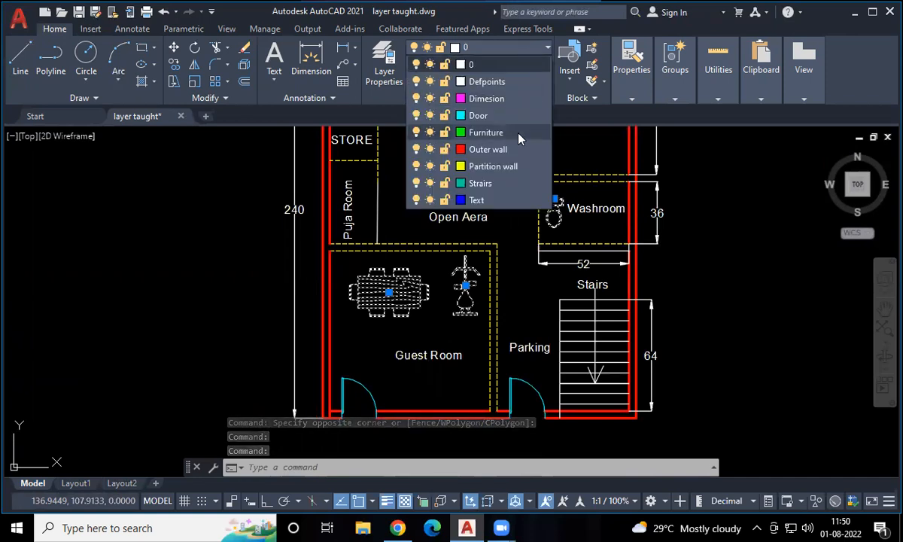
left_click(485, 132)
key("Escape")
Select the Guest Room, Washroom, Open Aera, Puja Room, STORE, Kitchen and BED ROOM labels.
middle_click_drag(458, 314, 411, 367)
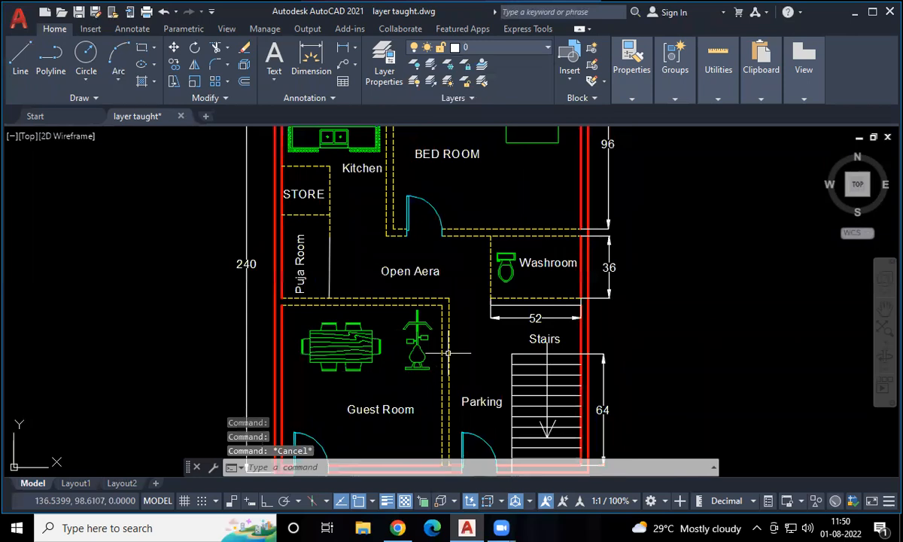
left_click(401, 409)
left_click(539, 279)
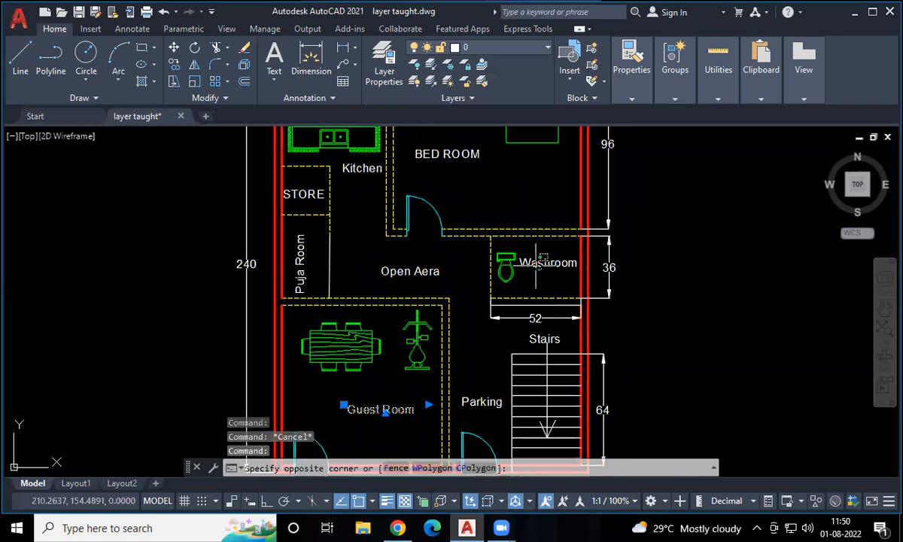
left_click(483, 226)
left_click(379, 273)
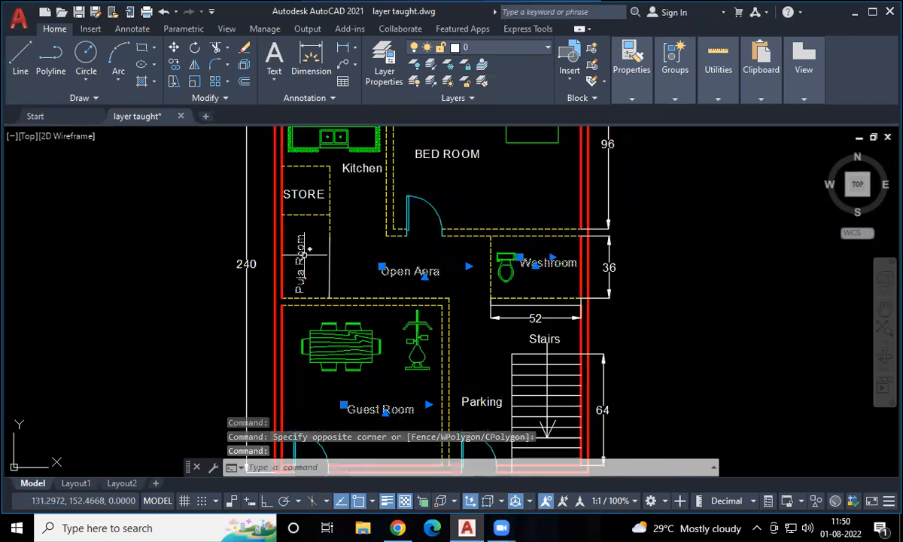
left_click(300, 263)
left_click(304, 194)
left_click(358, 167)
left_click(434, 161)
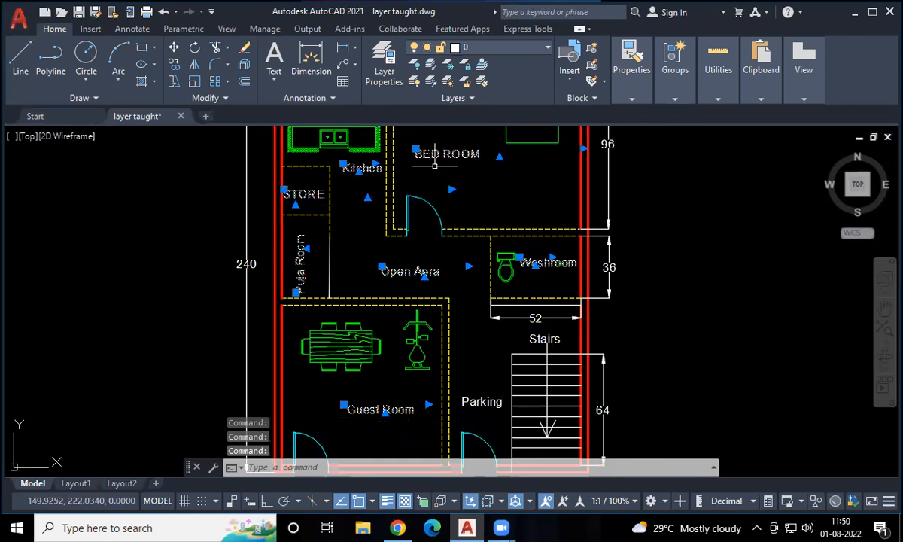
Add the Parking label to the selection and assign all selected labels to the Text layer.
mouse_move(473, 311)
middle_mouse_down()
mouse_move(461, 217)
mouse_move(449, 211)
middle_mouse_up()
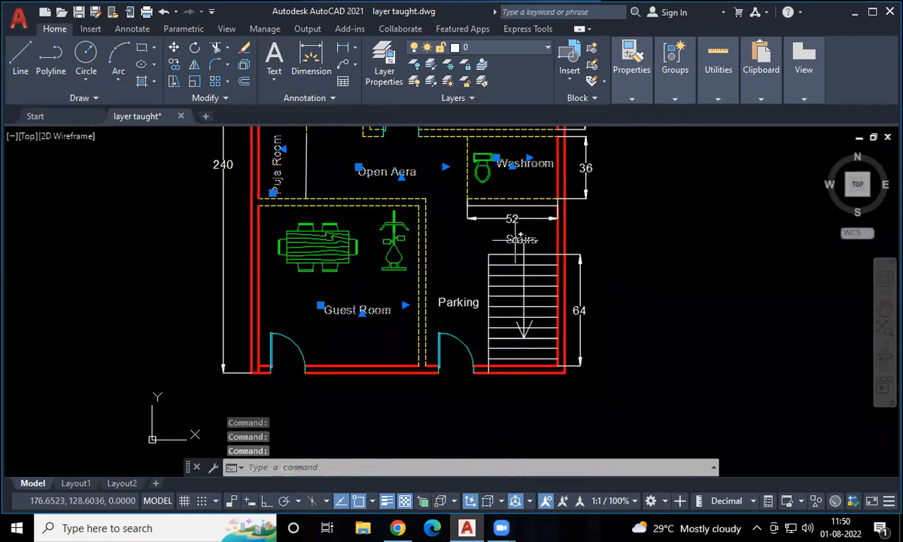
middle_click_drag(450, 256, 428, 416)
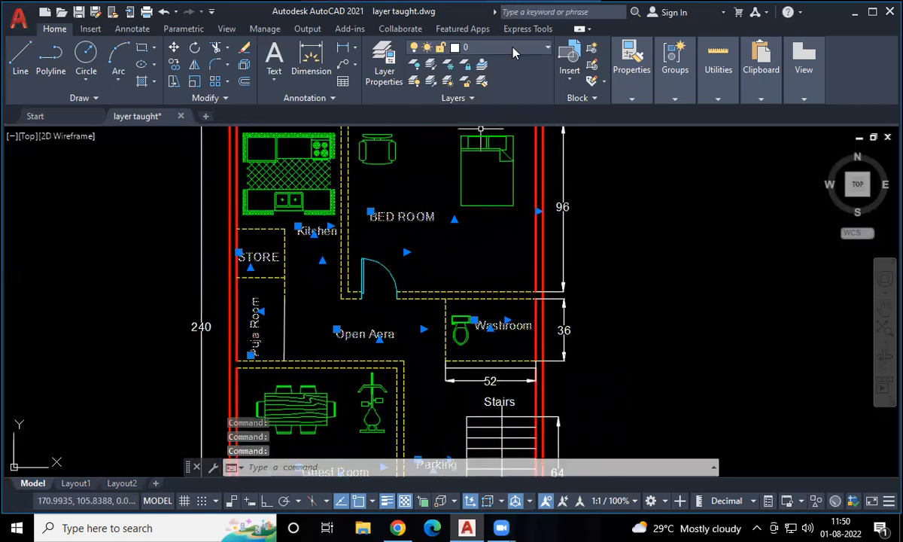
left_click(515, 49)
left_click(490, 197)
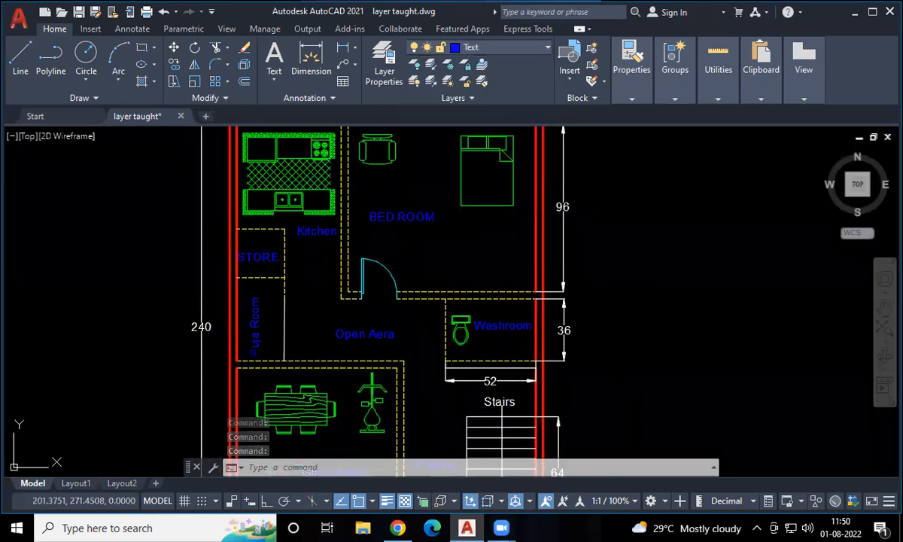
key("Escape")
Select the 96, 36 and 64 dimensions beside the right outer wall and the 240 dimension beside the left one.
left_click(559, 237)
left_click(513, 307)
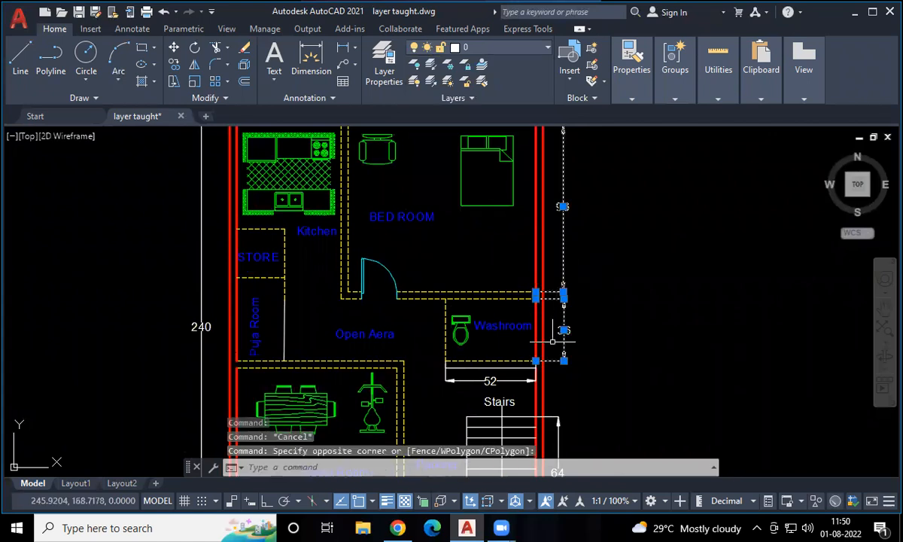
middle_click_drag(526, 389, 527, 199)
left_click(580, 237)
left_click(558, 293)
left_click(203, 259)
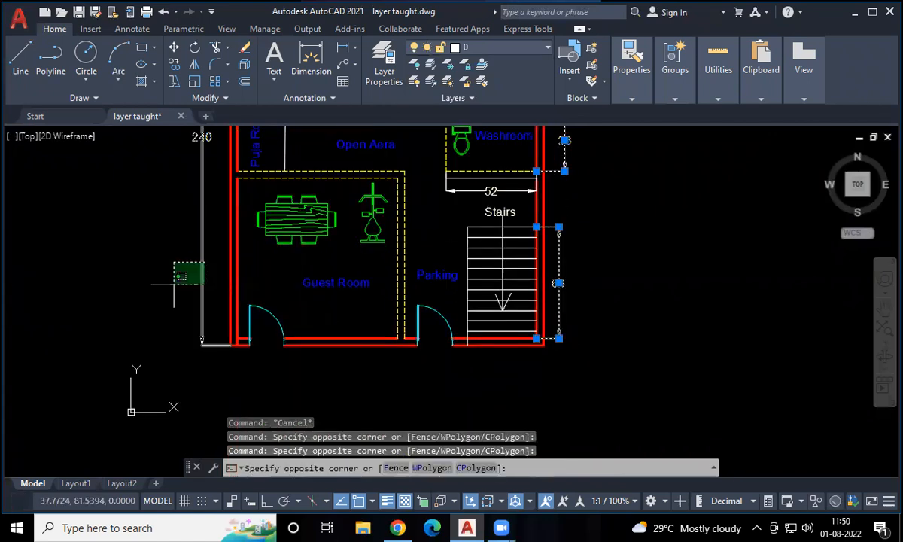
left_click(186, 275)
Add the 180 and 108 dimensions above the plan to the selection and assign all selected dimensions to the Dimesion layer.
scroll(197, 241, "down", 4)
middle_click_drag(226, 286, 330, 344)
scroll(292, 249, "up", 5)
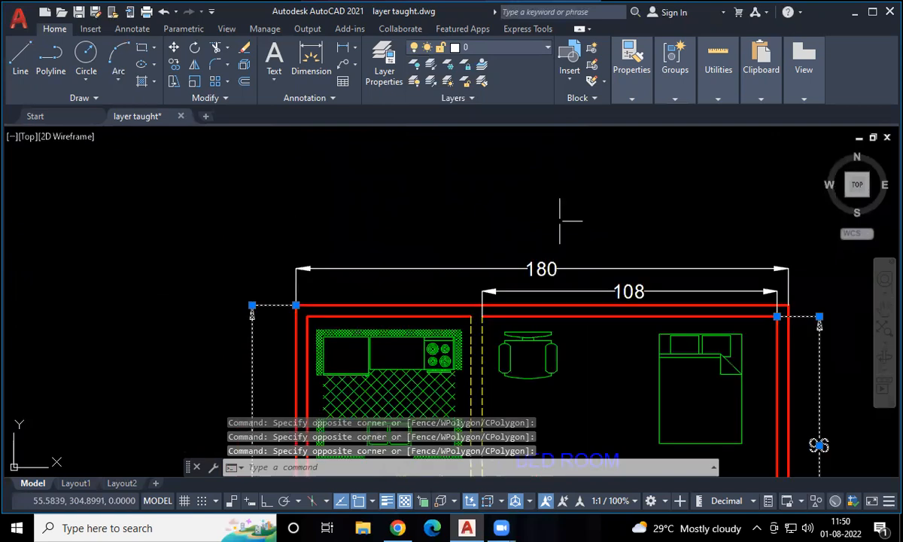
left_click(560, 235)
left_click(455, 291)
scroll(403, 252, "down", 5)
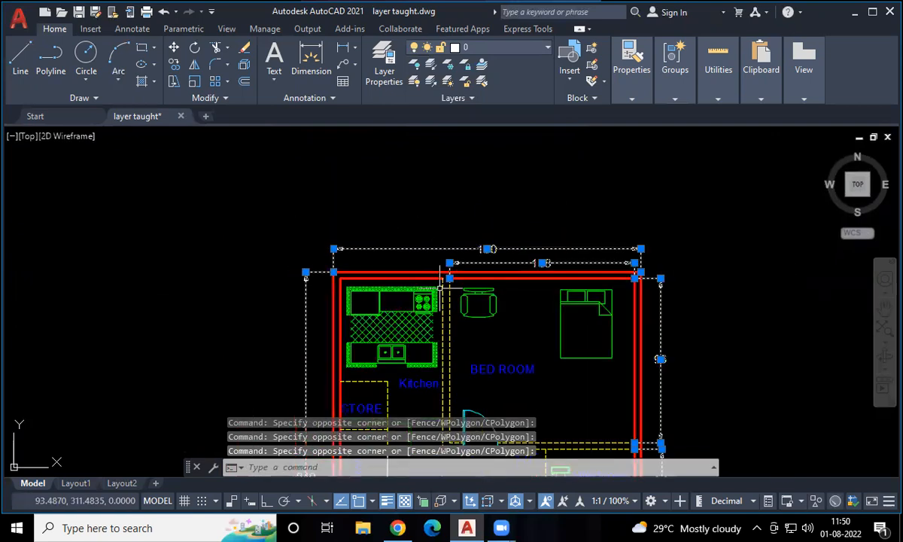
left_click(539, 48)
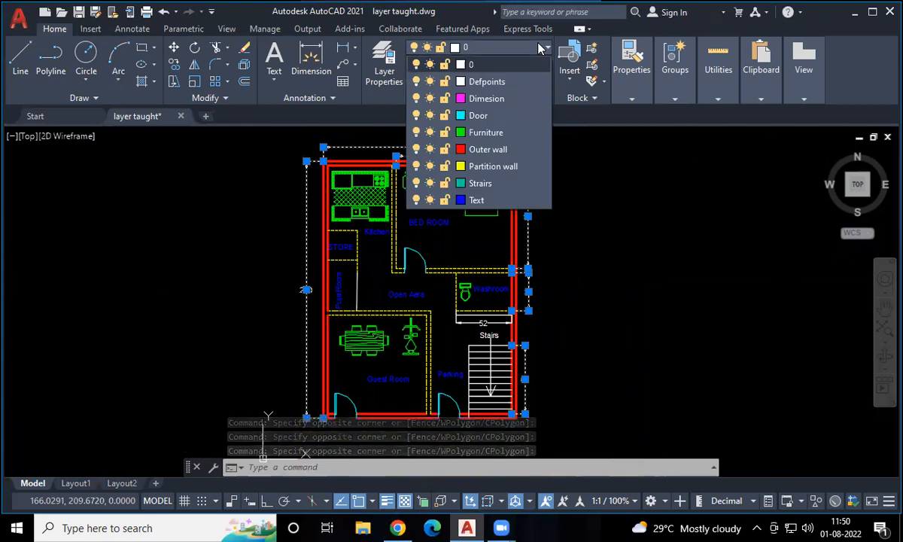
left_click(492, 97)
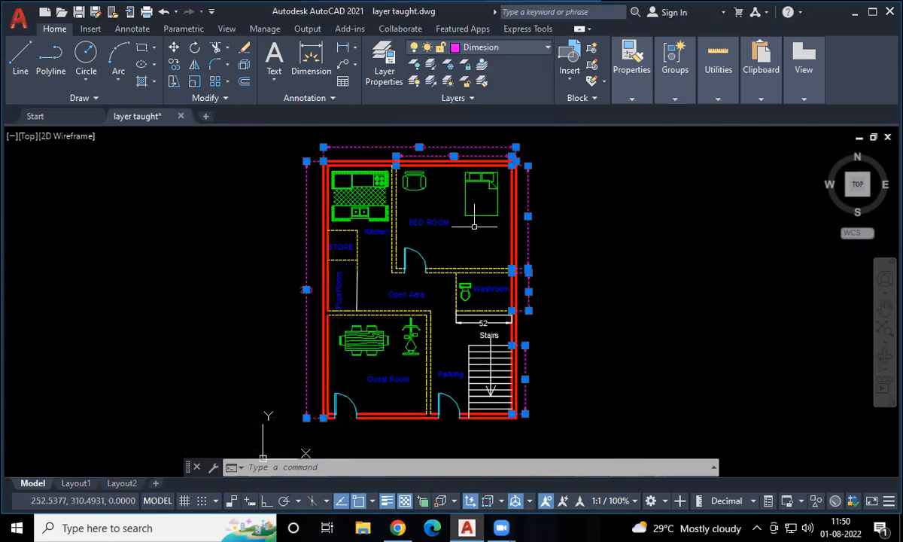
left_click(399, 263)
key("Escape")
Assign the 52 dimension below the washroom to the Dimesion layer.
scroll(444, 328, "up", 2)
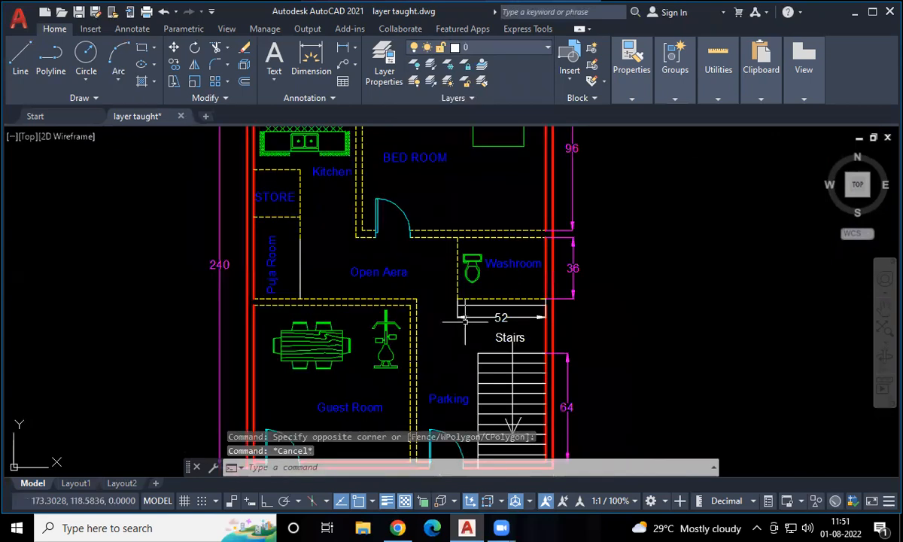
left_click(463, 317)
left_click(497, 49)
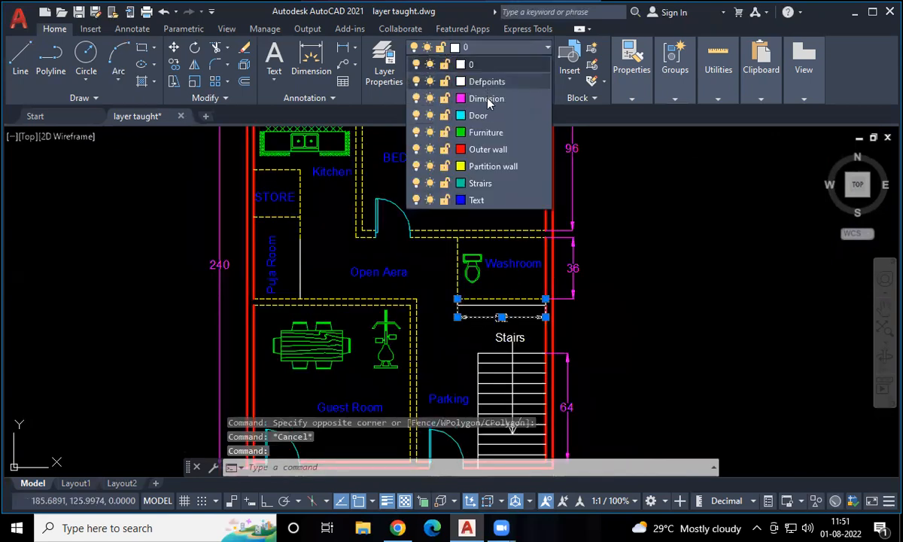
left_click(467, 96)
key("Escape")
Assign the remaining white line between the Puja Room and the open area to the Partition wall layer.
left_click(300, 235)
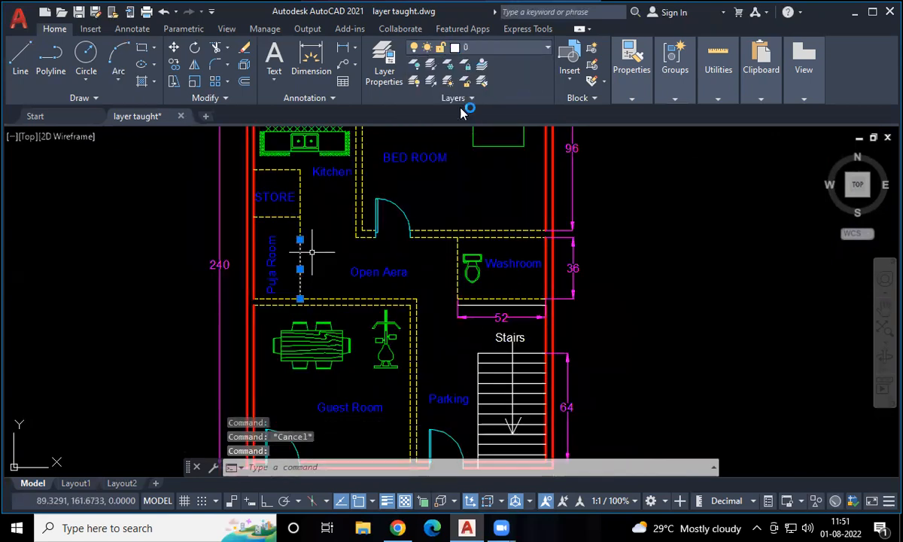
left_click(496, 46)
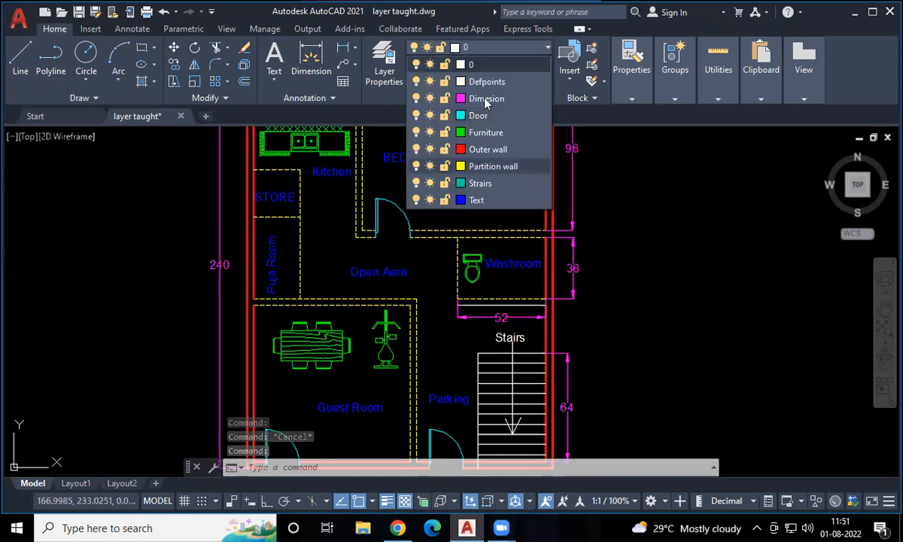
left_click(494, 167)
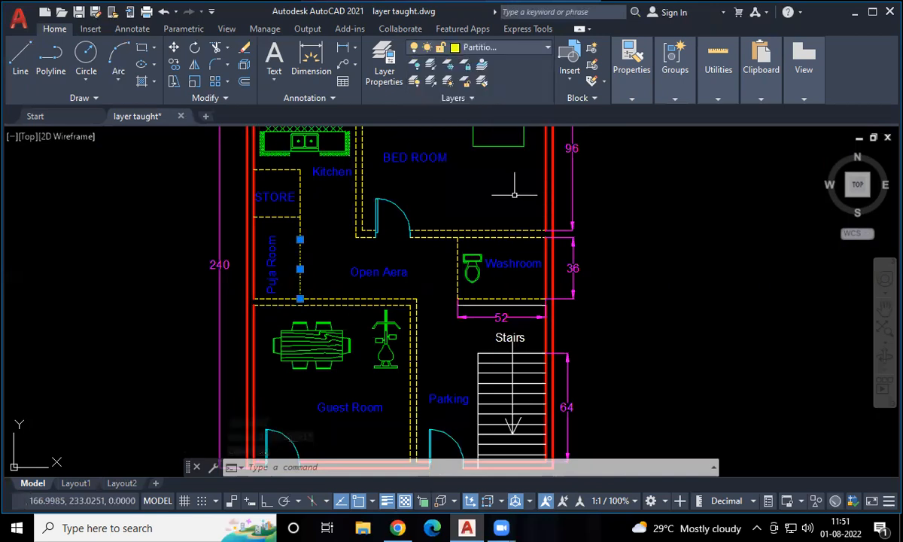
key("Escape")
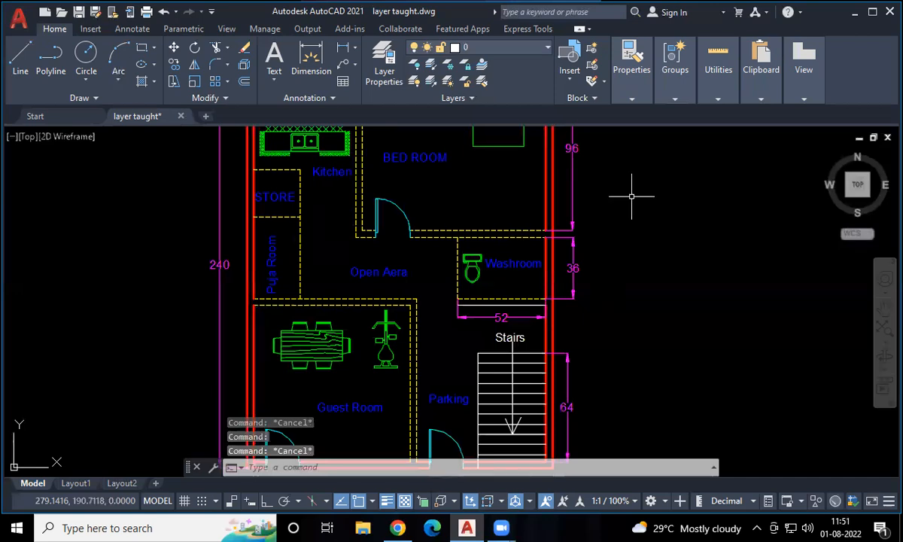
key("Escape")
Assign the staircase treads, side line, direction arrow and Stairs label to the Strairs layer.
scroll(626, 214, "down", 2)
middle_click_drag(640, 217, 565, 255)
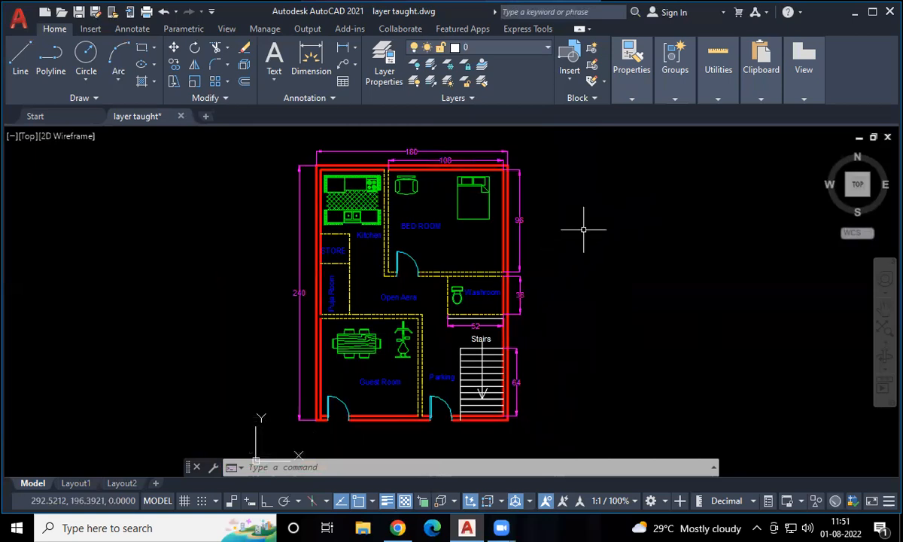
middle_click_drag(569, 254, 573, 243)
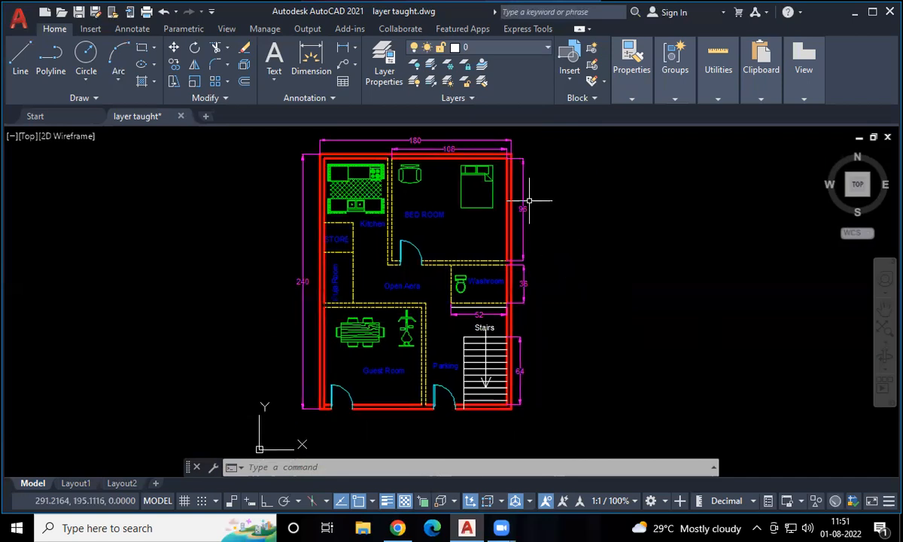
scroll(468, 365, "up", 5)
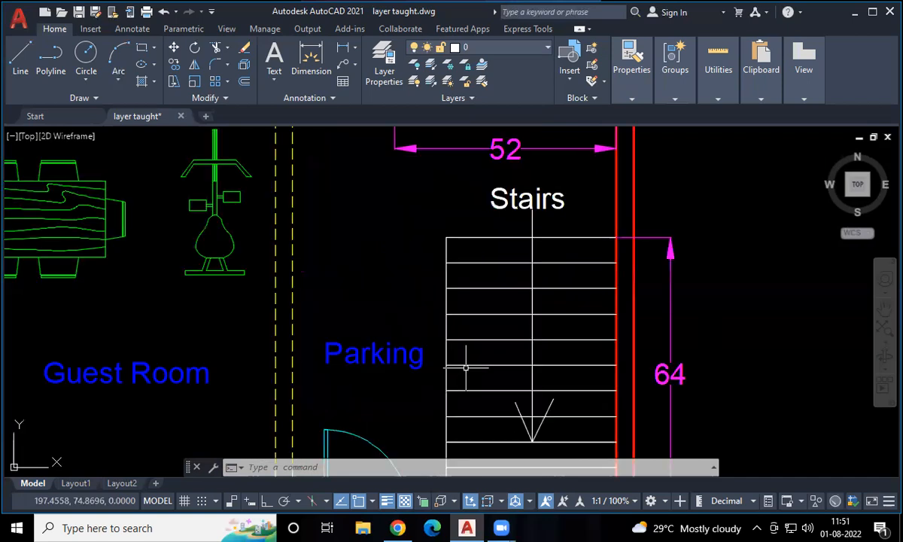
left_click(565, 173)
middle_click_drag(443, 417, 443, 384)
scroll(443, 396, "down", 4)
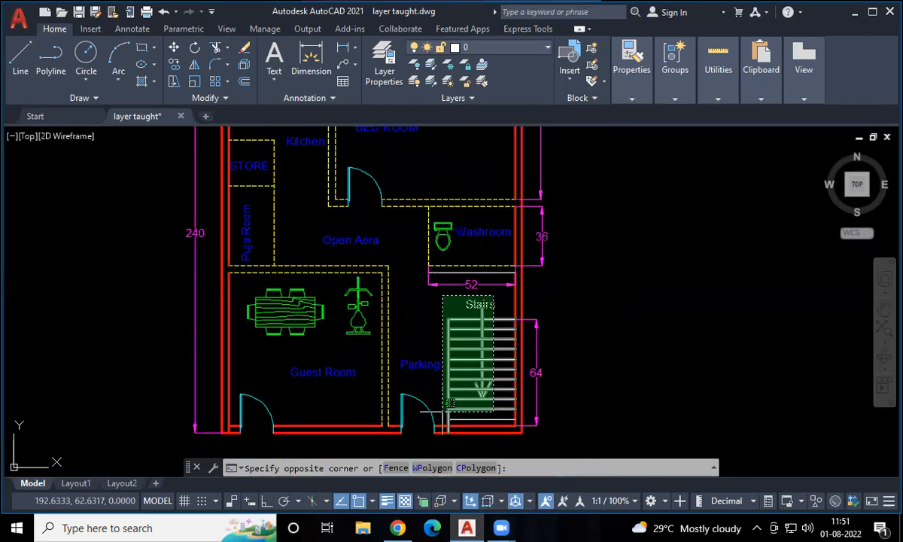
scroll(450, 404, "up", 3)
left_click(448, 433)
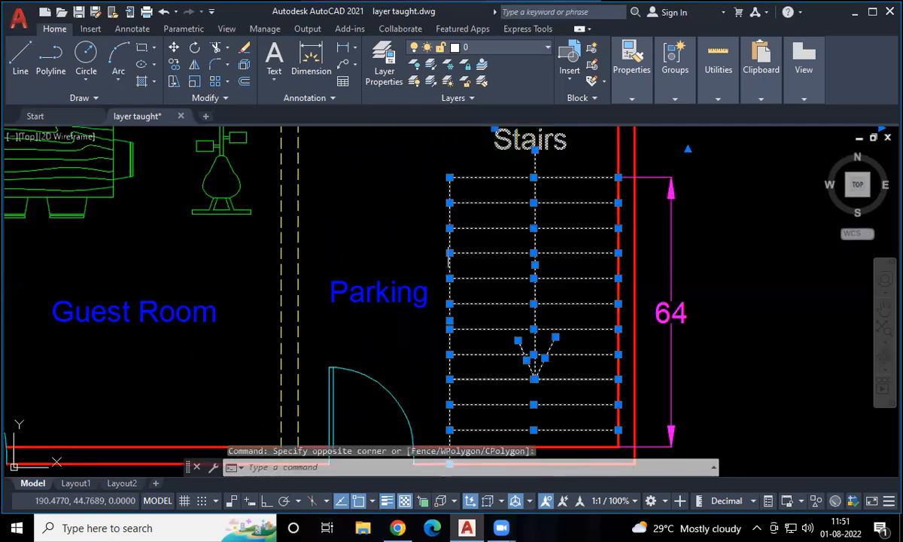
left_click(518, 49)
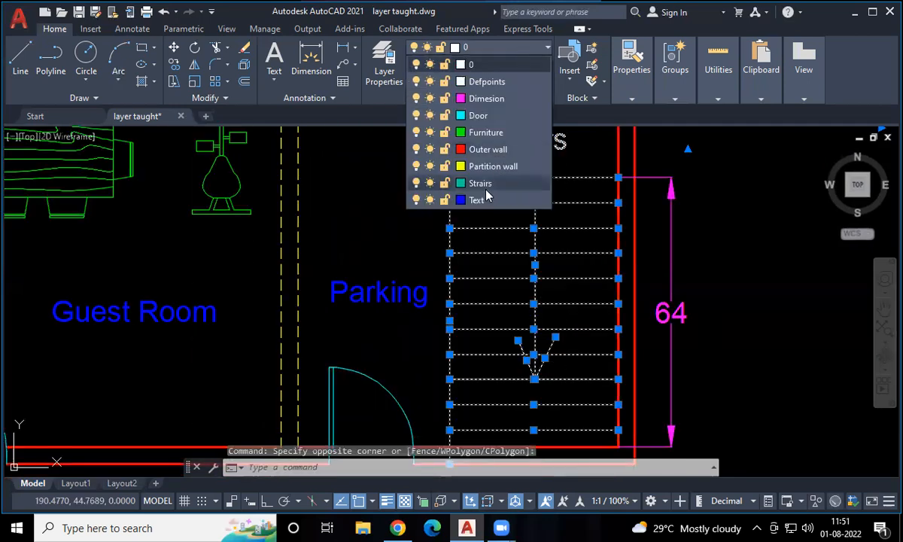
left_click(486, 188)
key("Escape")
Turn off the Text, Strairs and Partition wall layers.
scroll(662, 331, "down", 3)
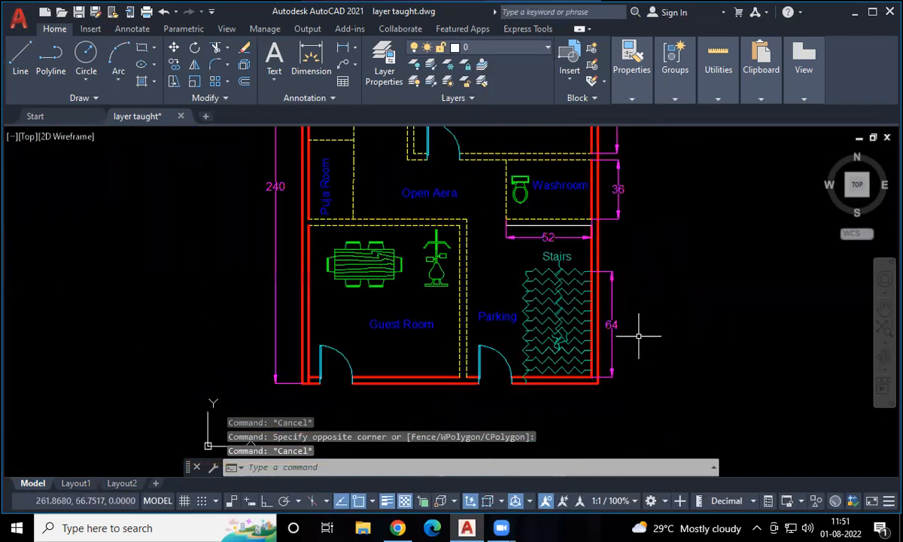
middle_click_drag(638, 336, 618, 349)
scroll(640, 284, "down", 3)
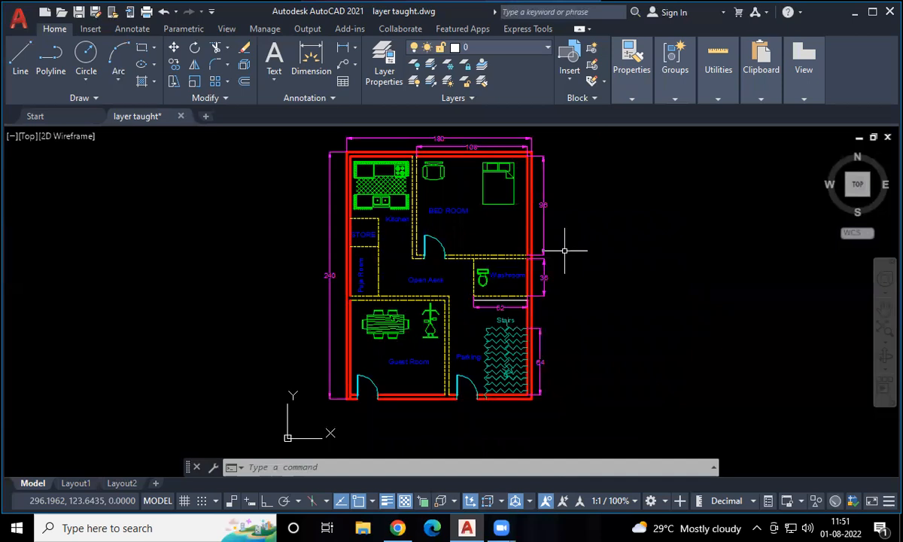
middle_click_drag(565, 250, 535, 254)
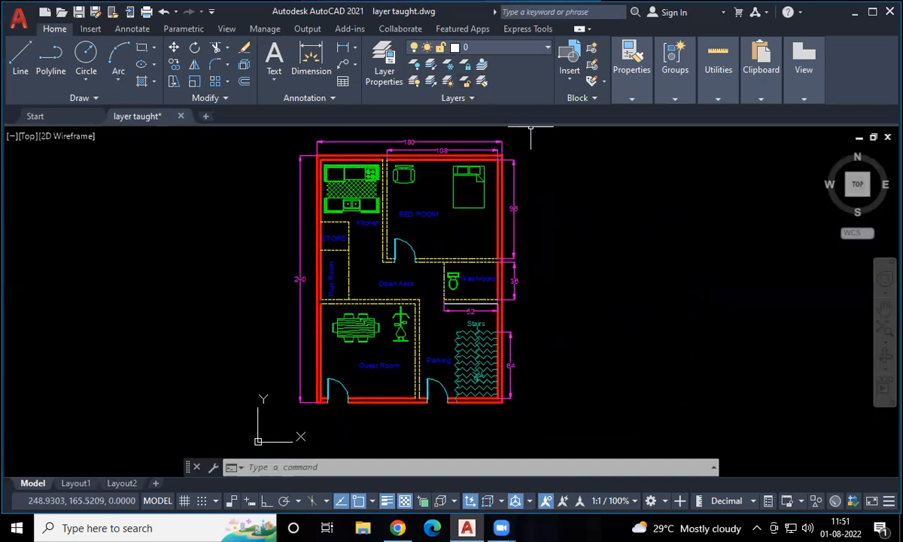
middle_click_drag(530, 135, 539, 143)
left_click(497, 47)
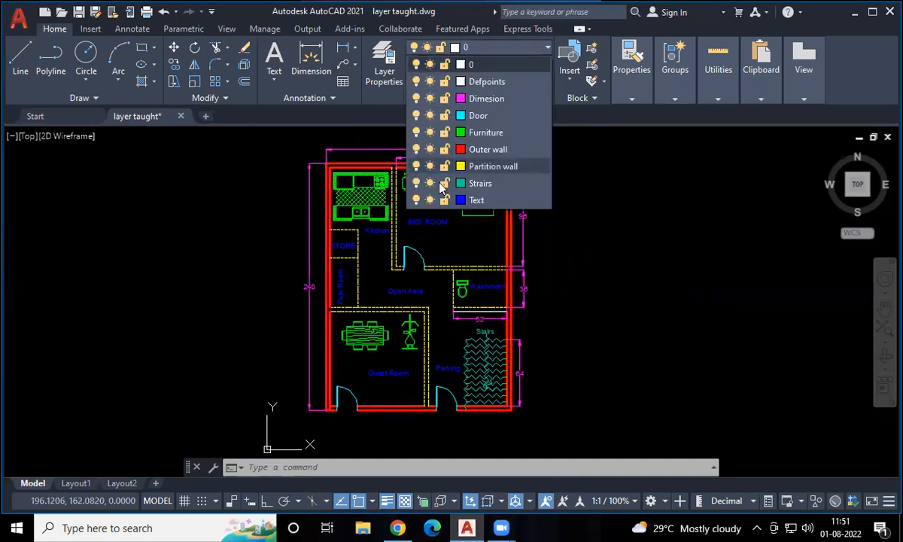
left_click(416, 200)
left_click(416, 183)
left_click(416, 166)
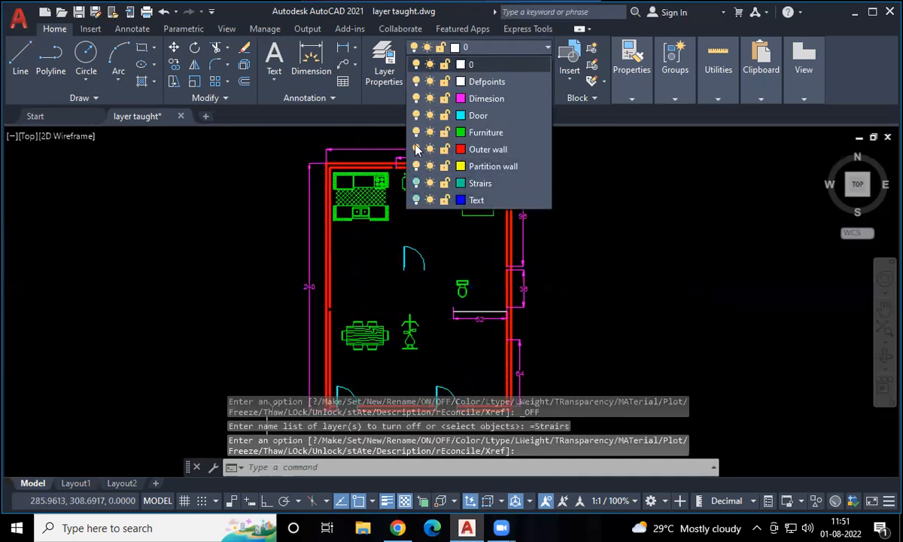
Make Outer wall the current layer and turn it off, accepting that the current layer is hidden.
left_click(482, 149)
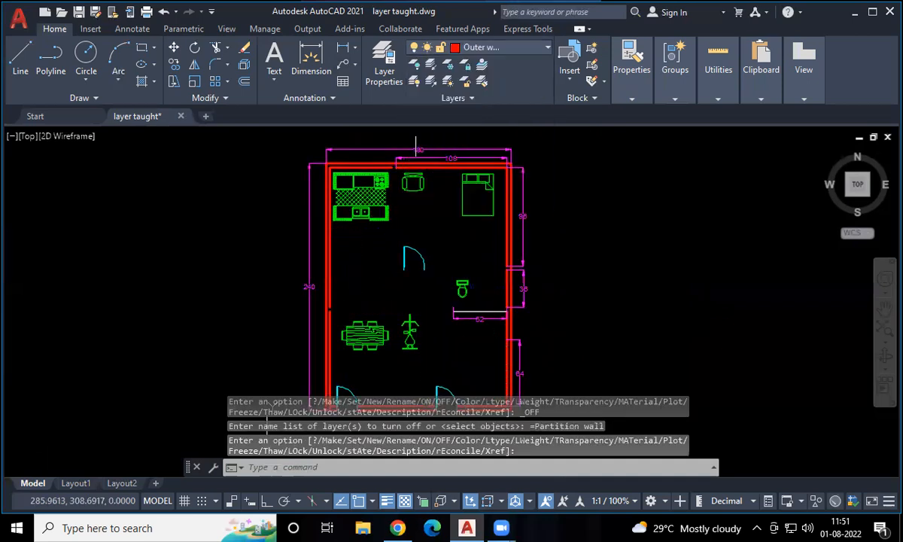
left_click(504, 47)
left_click(416, 149)
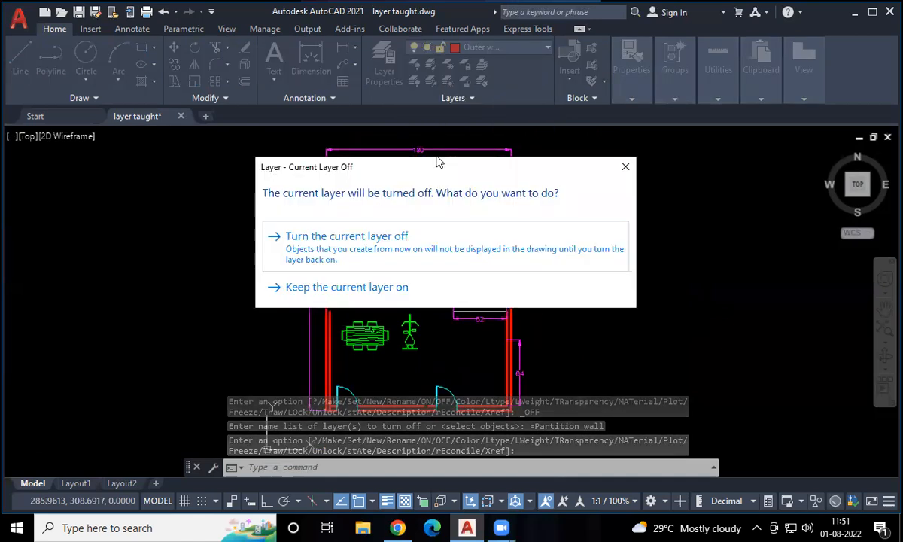
left_click(372, 246)
Turn off the Furniture, Door and Dimesion layers.
left_click(504, 46)
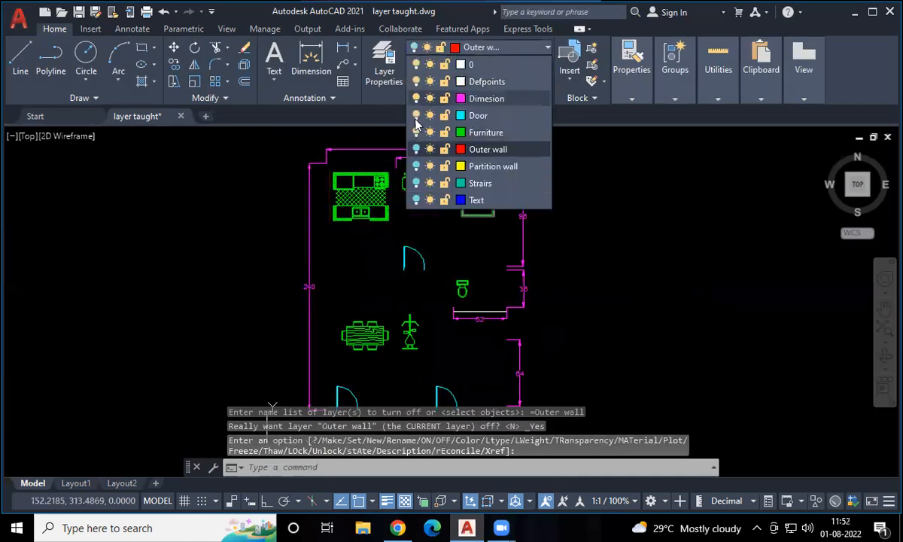
left_click(416, 132)
left_click(416, 117)
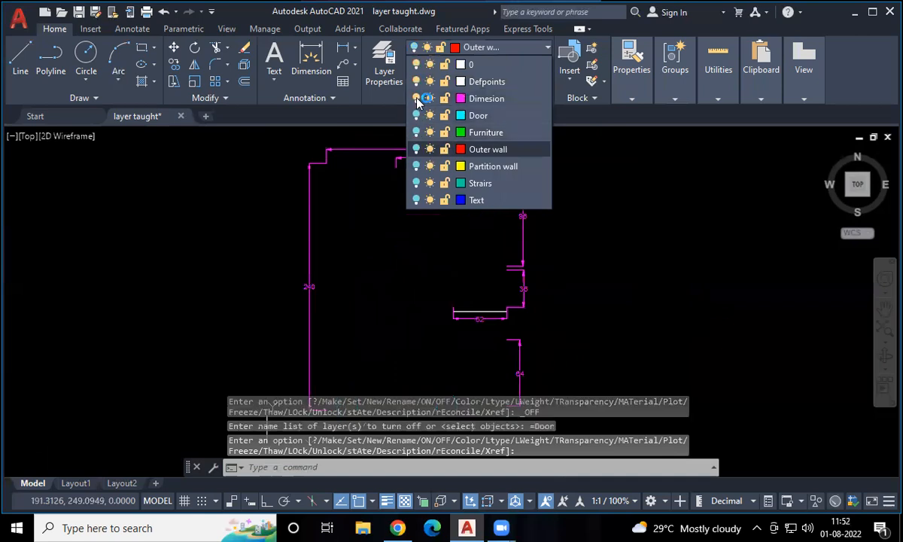
left_click(416, 98)
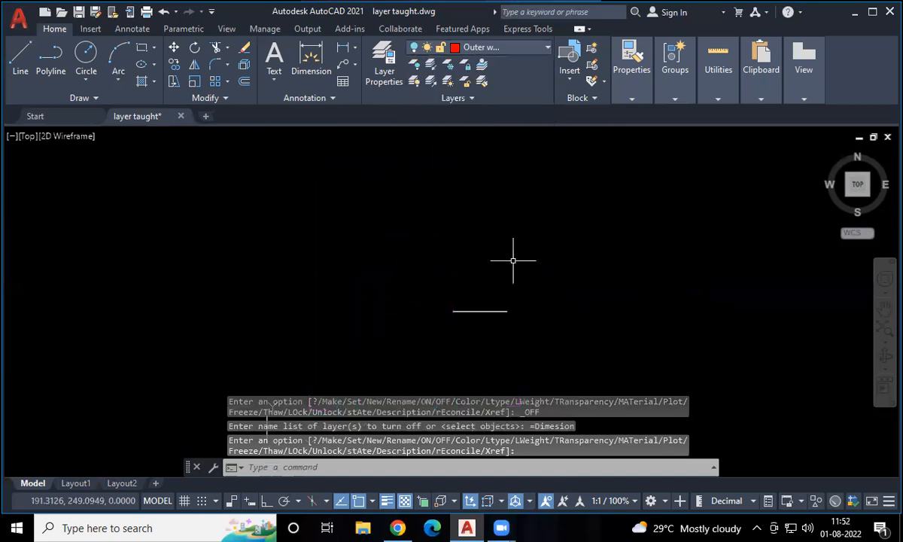
Make layer 0 the current layer in the Layer Properties Manager and close the manager.
type("LA")
key("Return")
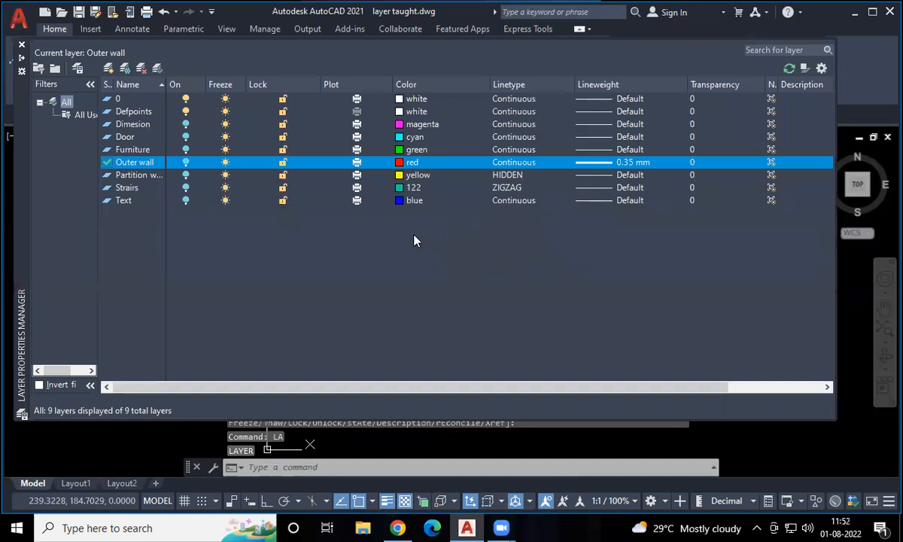
double_click(121, 99)
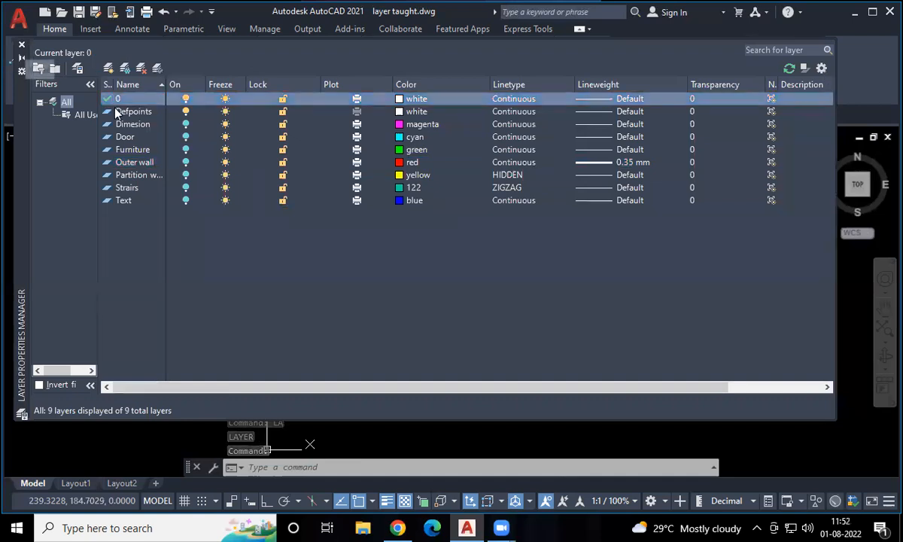
left_click(21, 45)
Assign the leftover white horizontal line of the floor plan to the Partition wall layer.
left_click(498, 279)
left_click(428, 325)
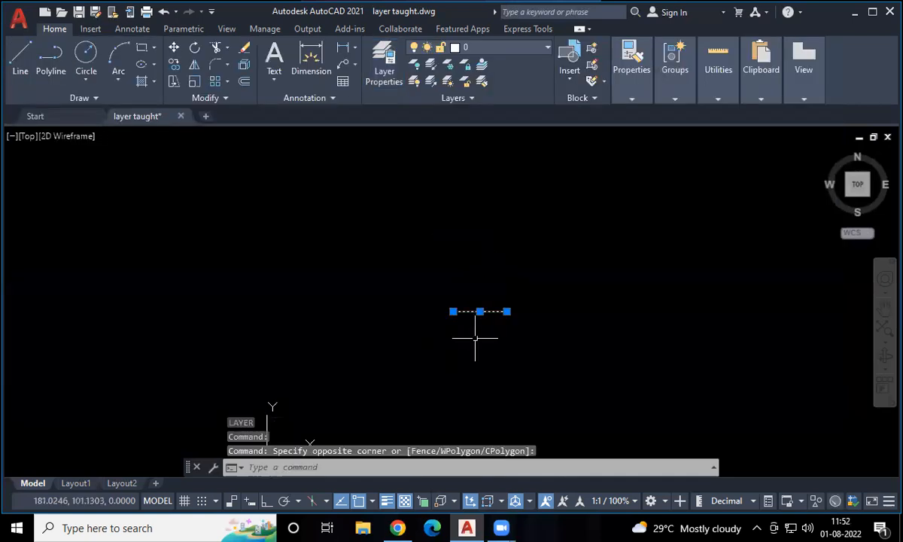
left_click(492, 47)
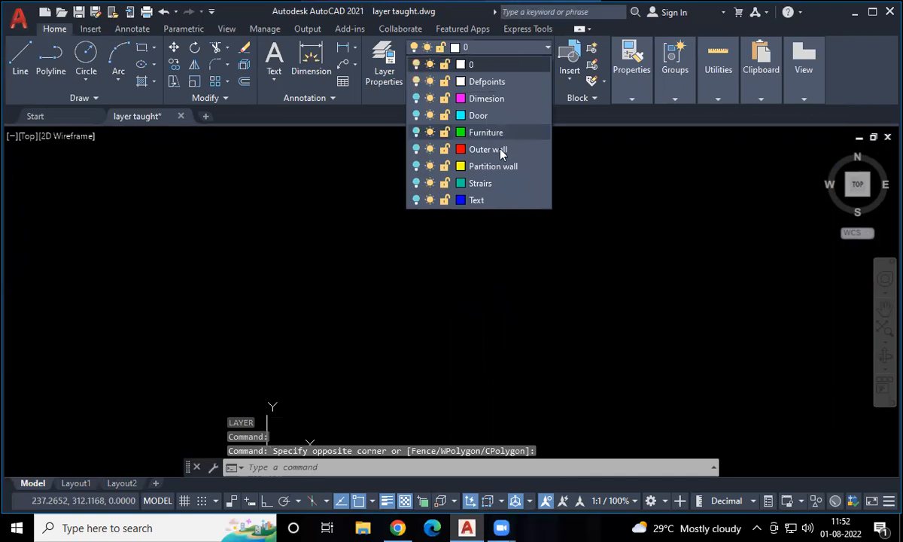
left_click(522, 168)
Turn the Outer wall and Partition wall layers back on.
scroll(625, 292, "down", 3)
mouse_move(628, 319)
middle_mouse_down()
mouse_move(600, 306)
mouse_move(511, 324)
middle_mouse_up()
scroll(600, 306, "down", 2)
scroll(509, 316, "up", 2)
middle_click_drag(571, 331, 529, 358)
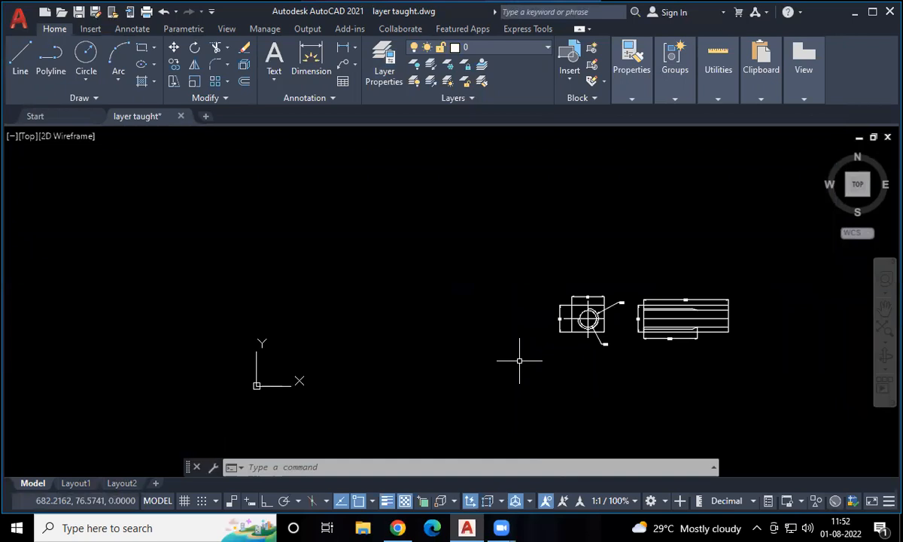
left_click(493, 46)
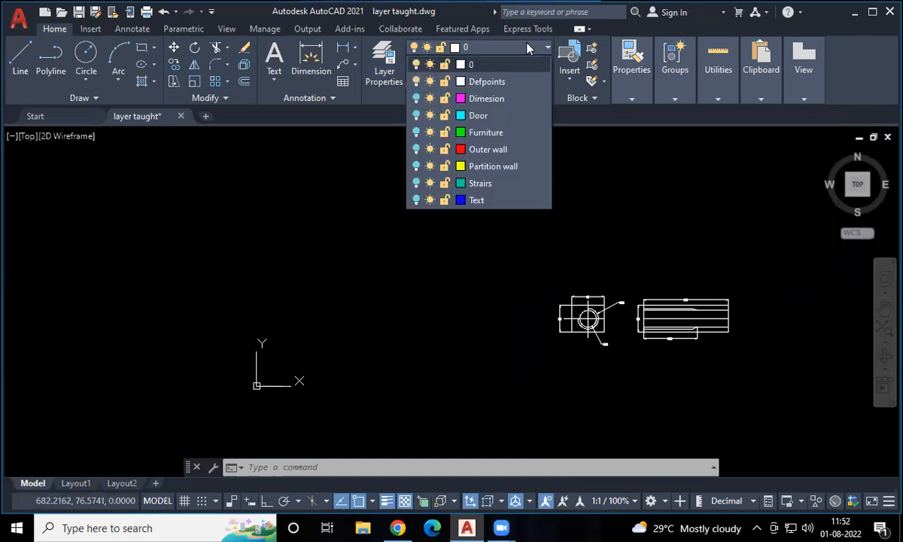
left_click(417, 153)
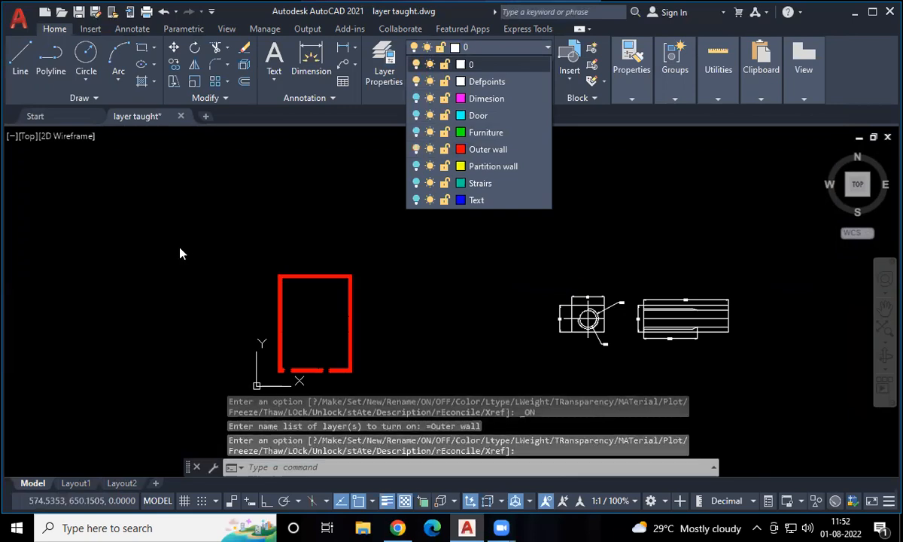
scroll(225, 301, "up", 3)
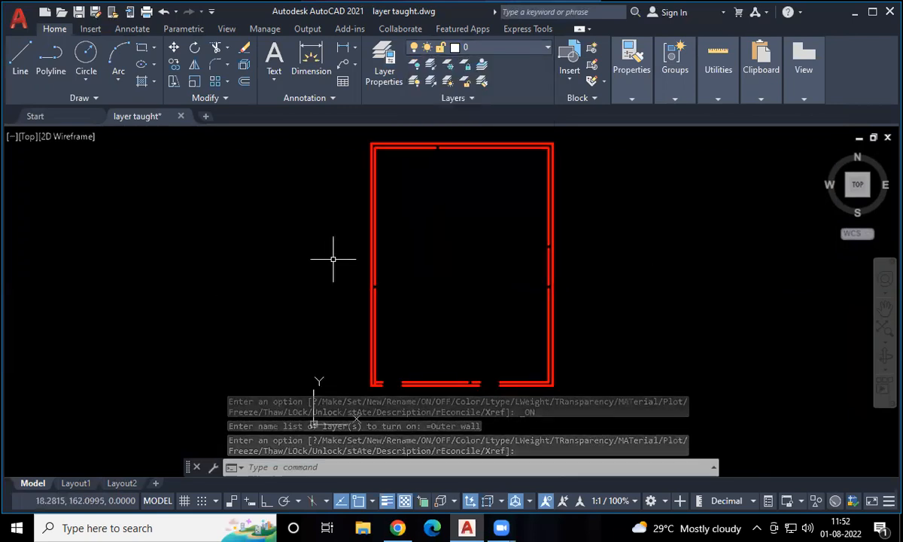
left_click(511, 47)
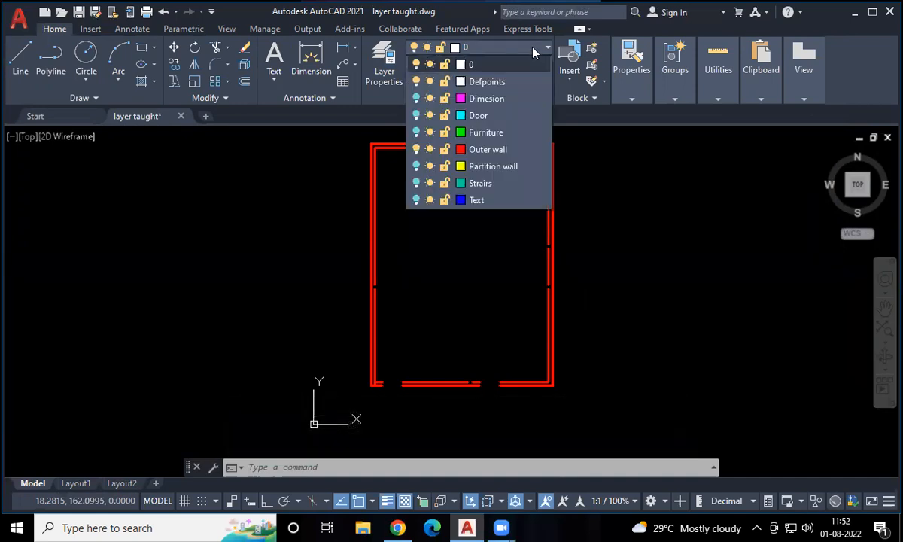
left_click(416, 166)
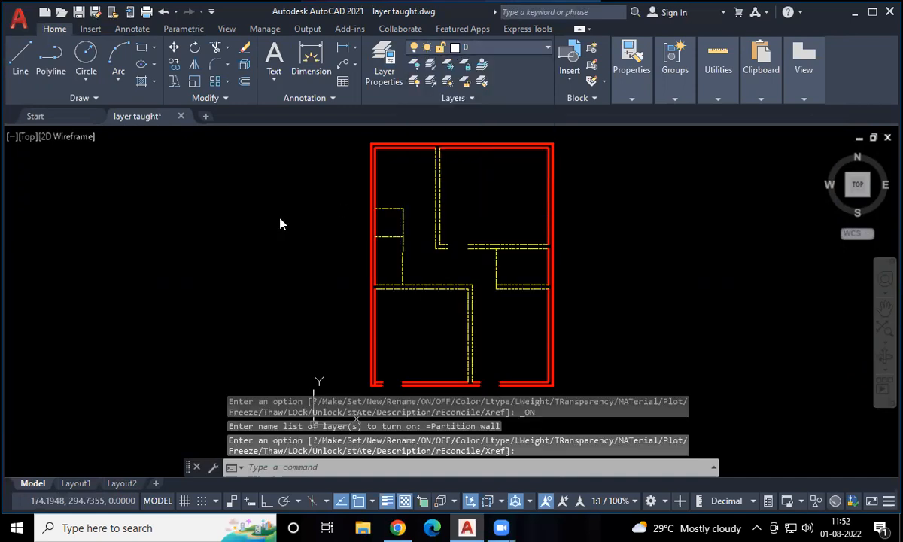
Turn the Door and Text layers back on.
left_click(484, 46)
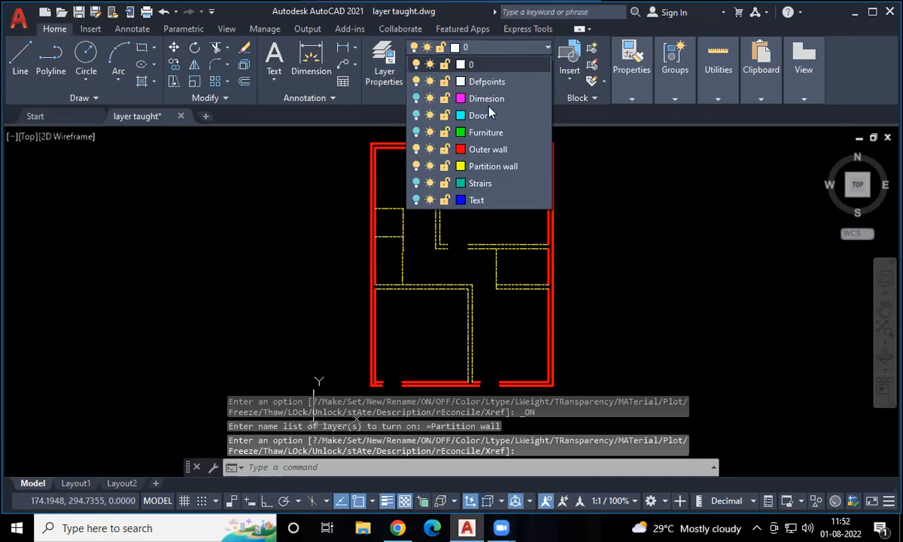
left_click(416, 115)
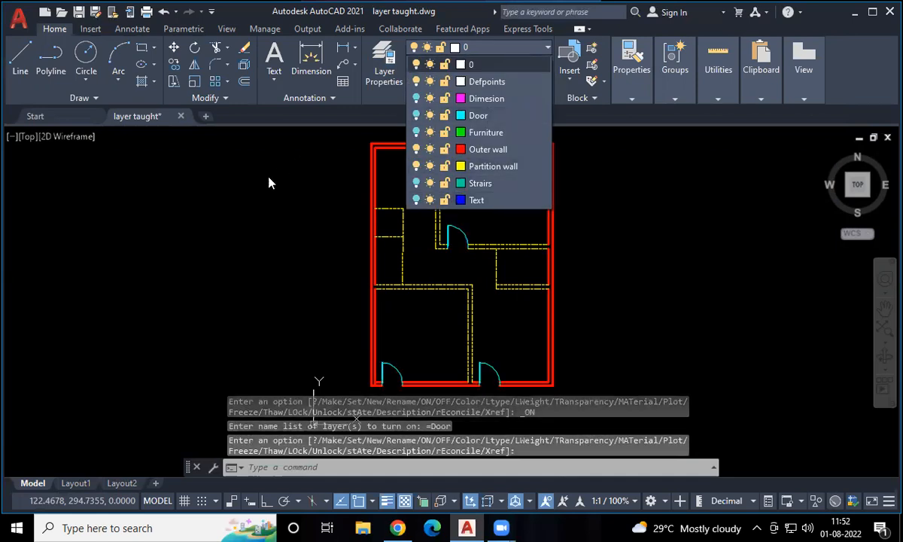
left_click(262, 216)
left_click(276, 268)
middle_click_drag(276, 268, 290, 262)
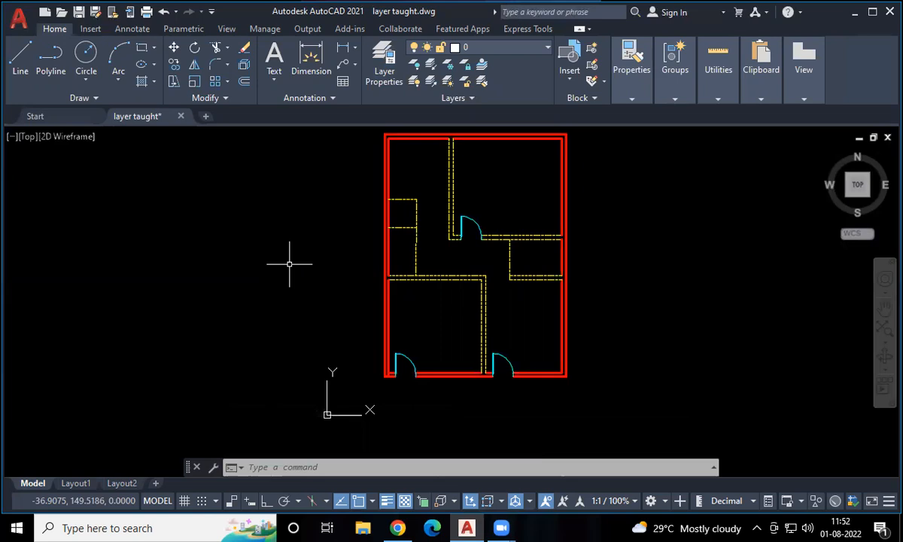
left_click(538, 49)
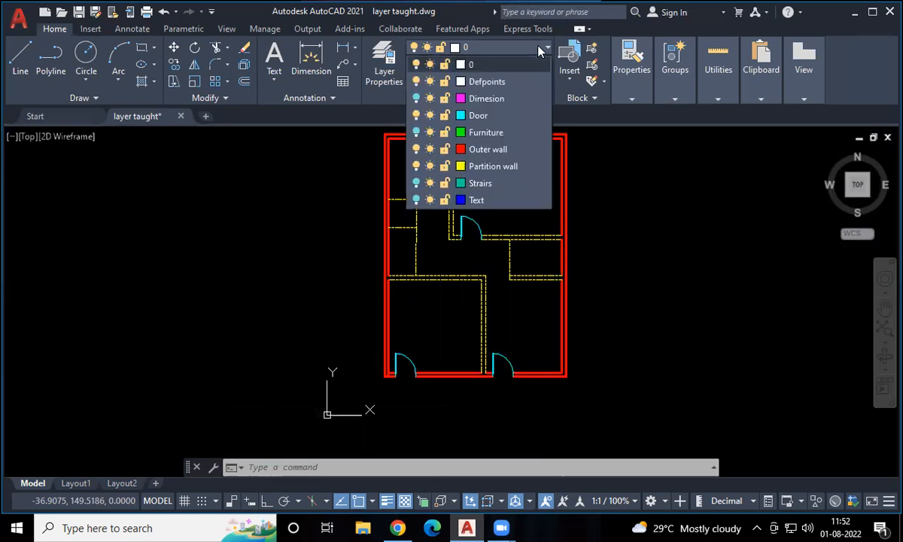
left_click(416, 200)
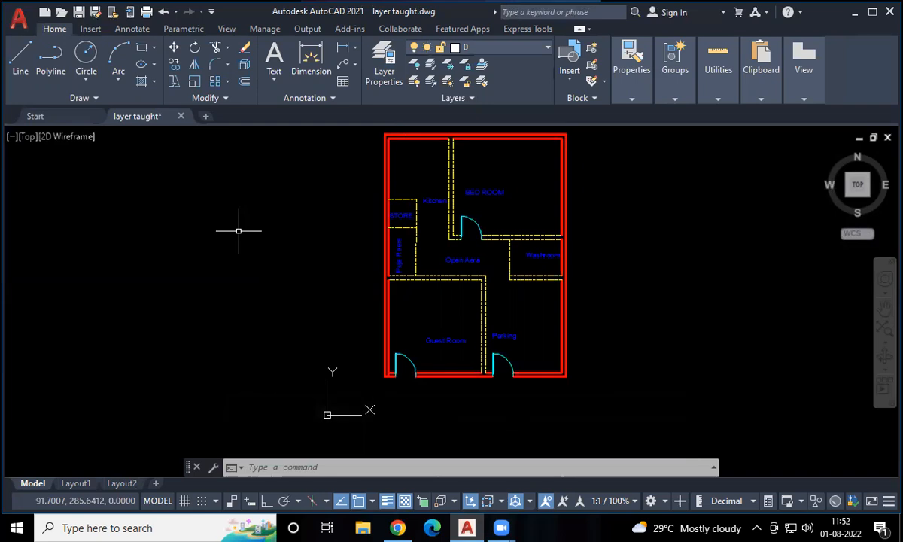
Turn the Dimesion, Strairs and Furniture layers back on.
left_click(525, 46)
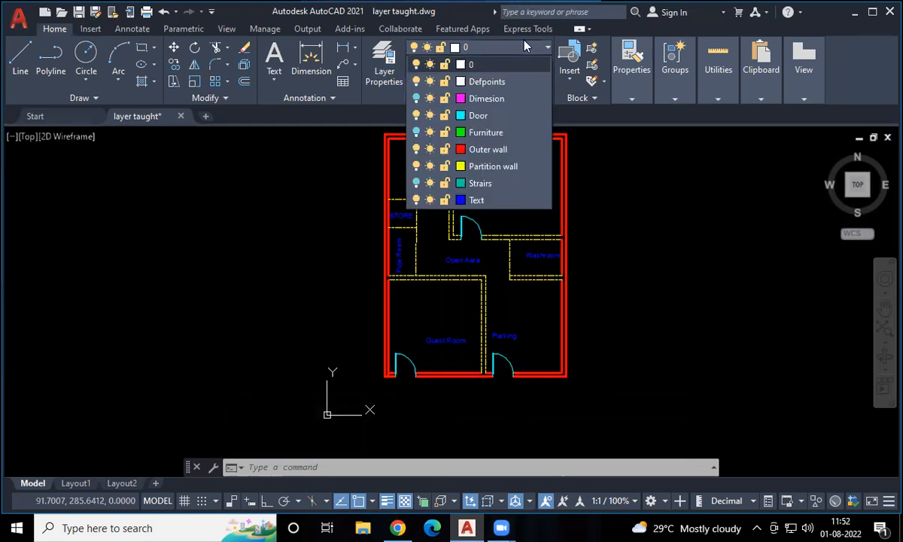
left_click(416, 99)
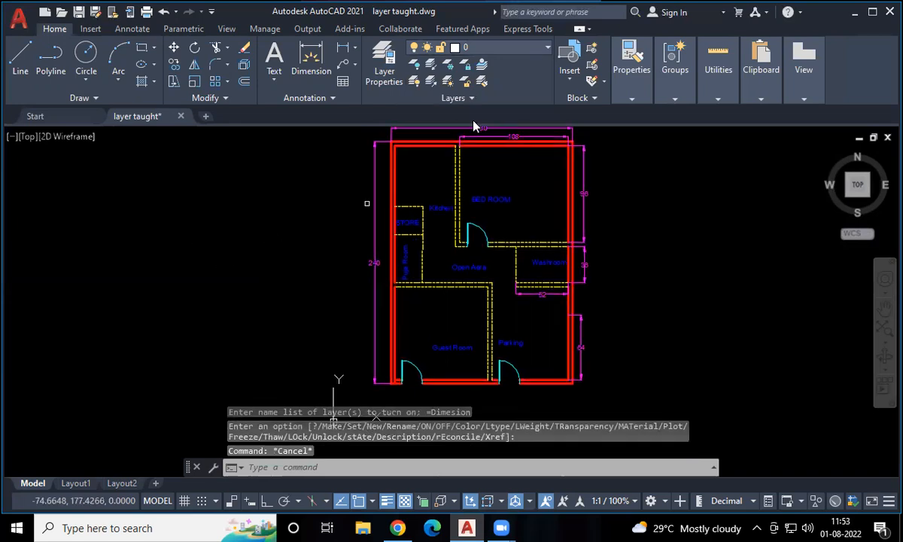
left_click(501, 47)
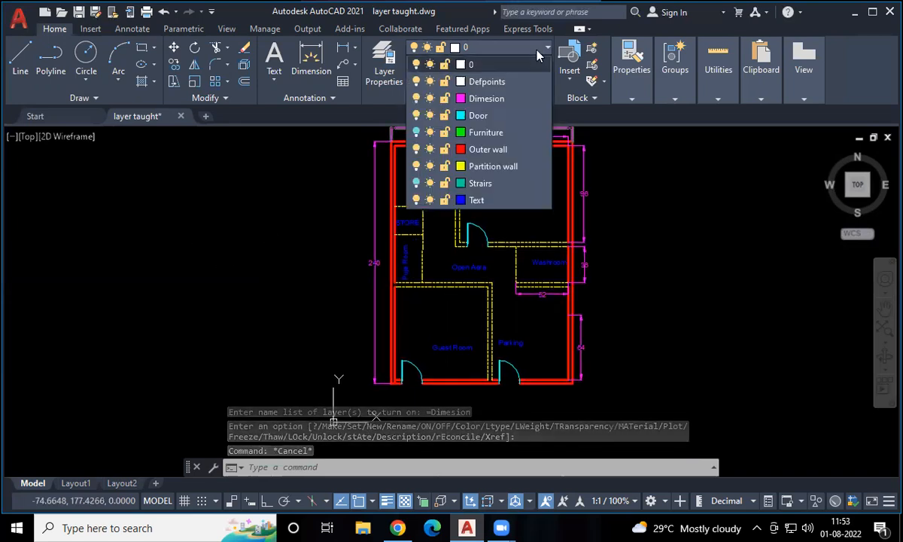
left_click(418, 184)
left_click(416, 132)
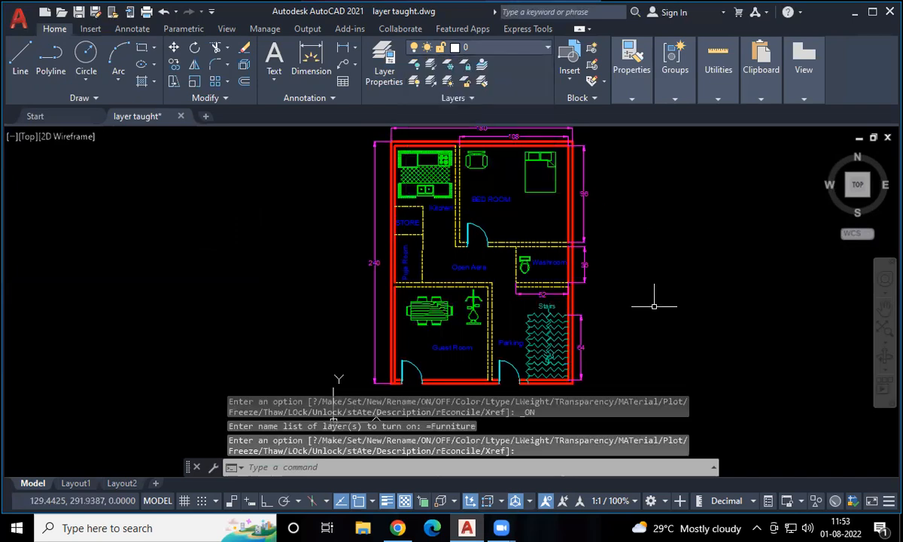
Freeze the Dimesion, Door, Furniture, Outer wall, Partition wall, Strairs and Text layers.
key("Escape")
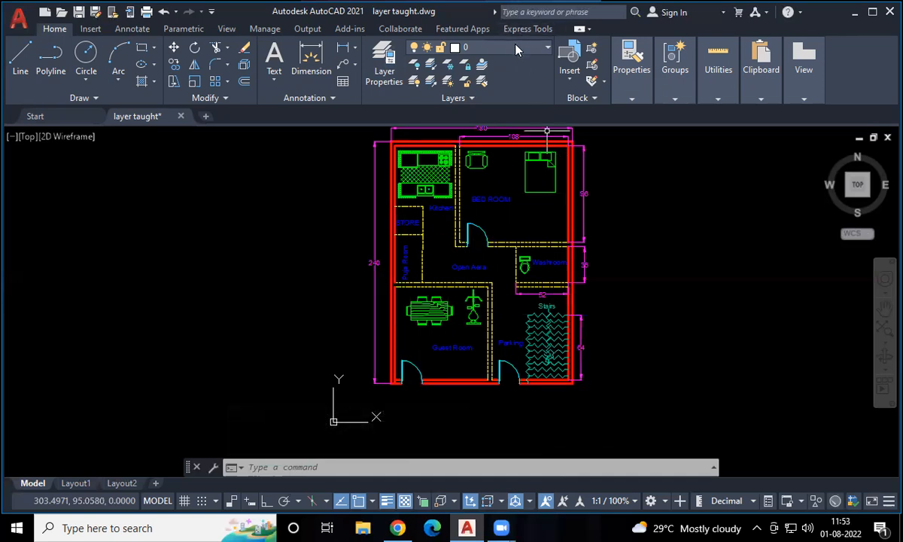
left_click(483, 44)
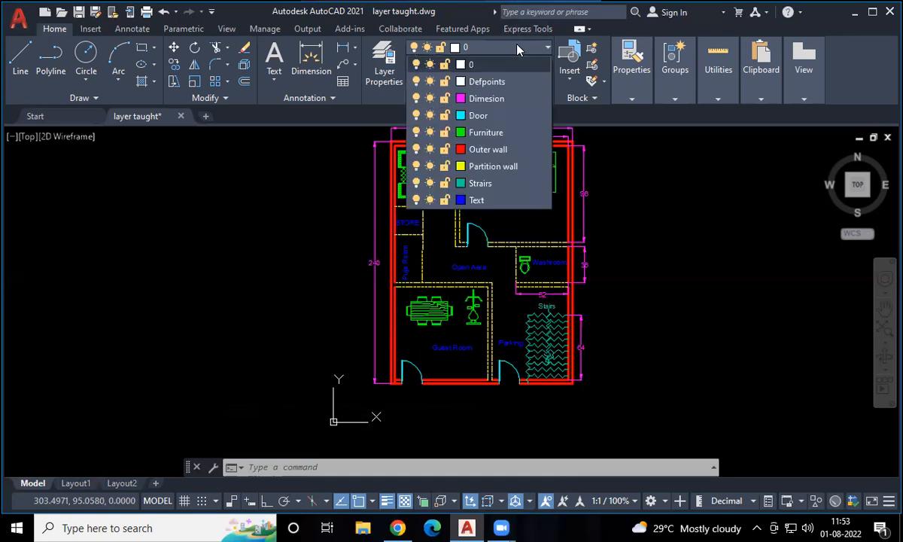
left_click(429, 99)
left_click(430, 115)
left_click(429, 133)
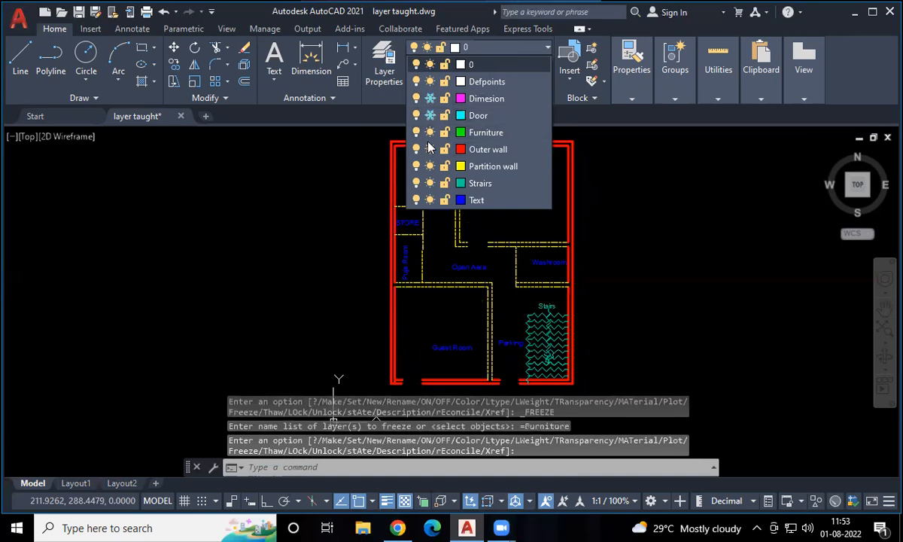
left_click(430, 149)
left_click(429, 166)
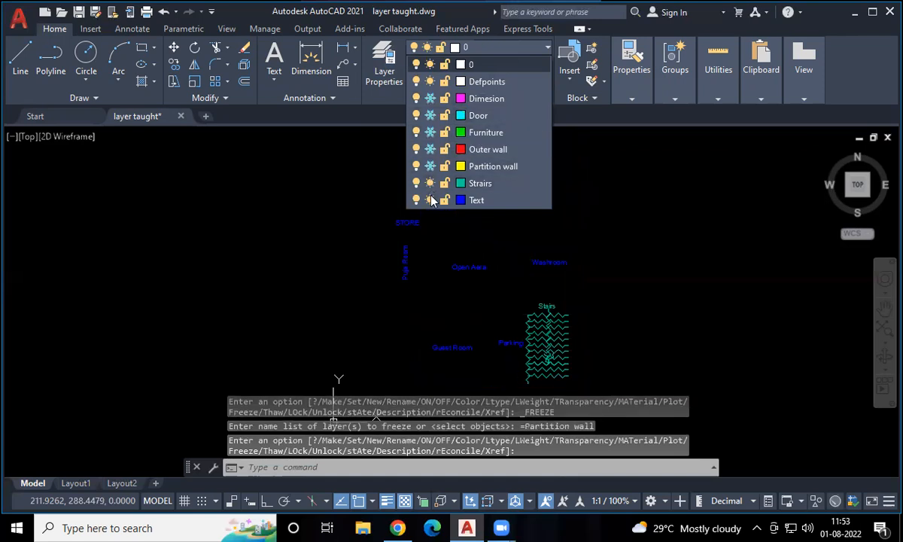
left_click(430, 183)
left_click(429, 200)
left_click(659, 267)
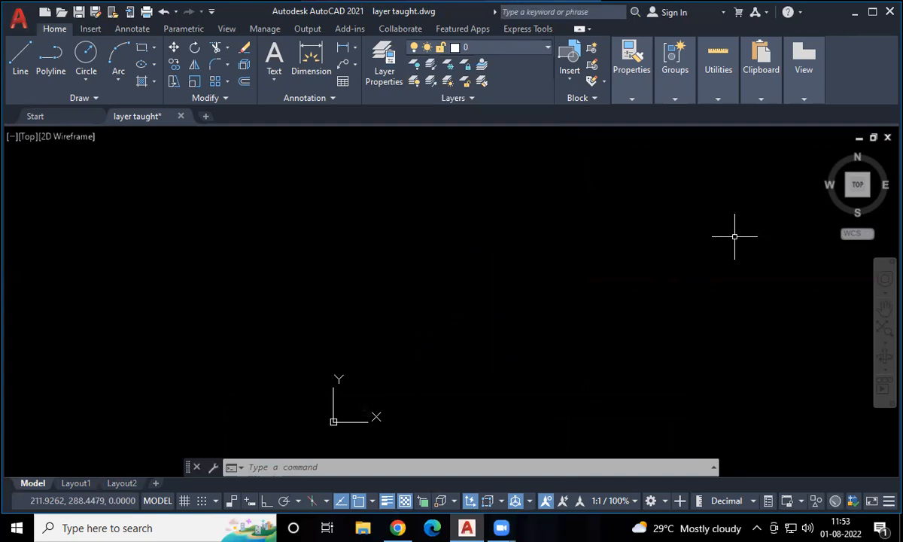
Thaw the Dimesion, Door, Furniture, Outer wall, Partition wall, Strairs and Text layers.
left_click(494, 46)
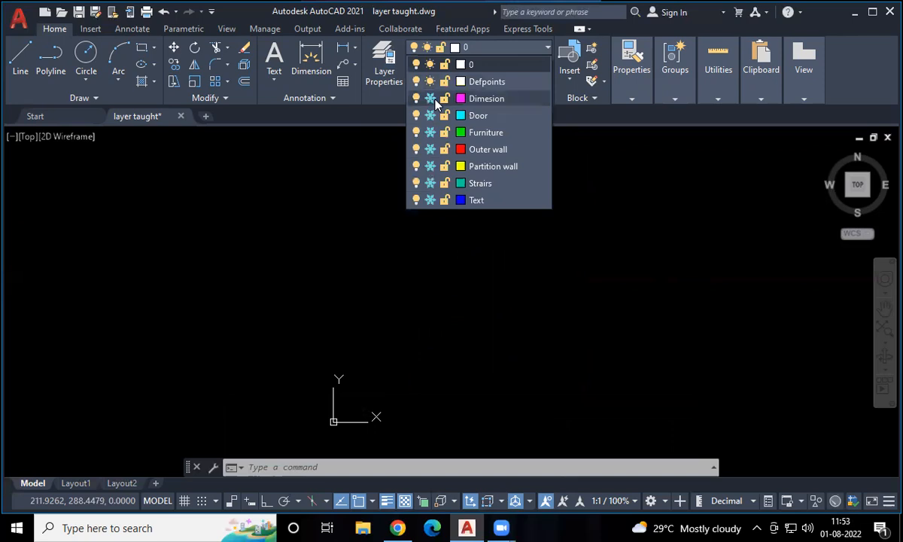
left_click(430, 99)
left_click(430, 115)
left_click(430, 132)
left_click(430, 149)
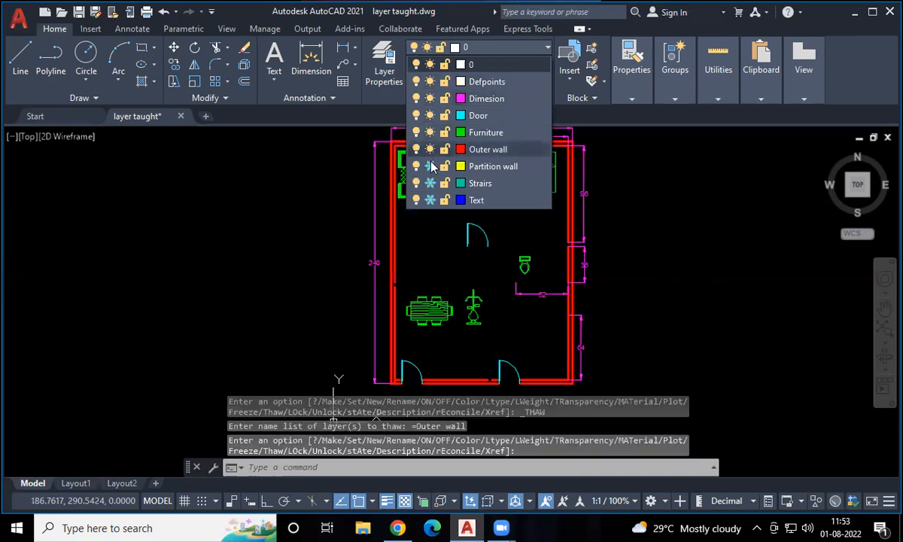
left_click(430, 167)
left_click(430, 183)
left_click(430, 200)
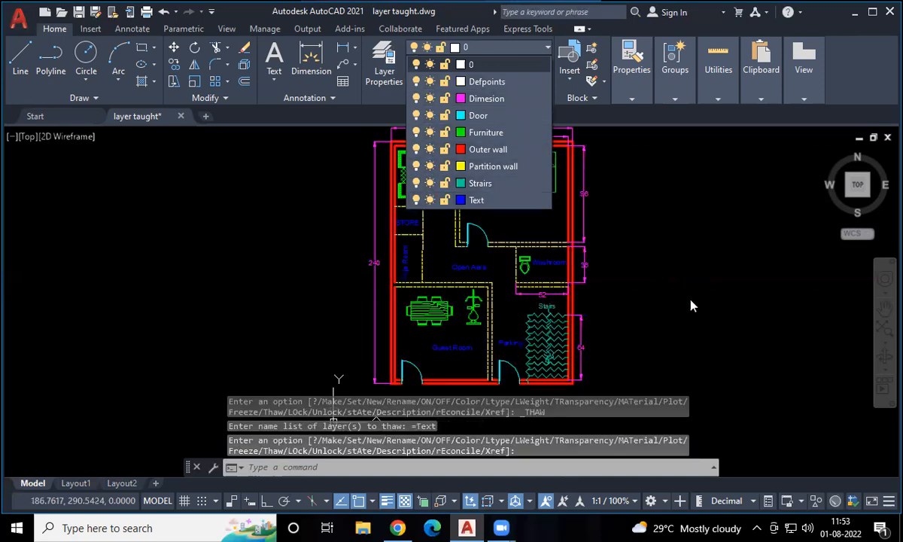
left_click(717, 288)
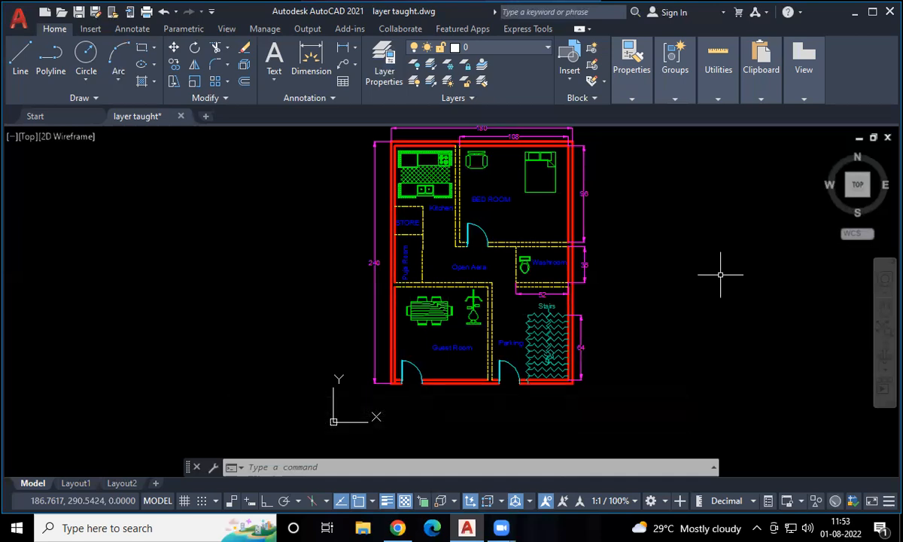
Turn off the Dimesion, Door, Furniture, Outer wall, Partition wall, Strairs and Text layers.
middle_click_drag(684, 272, 671, 287)
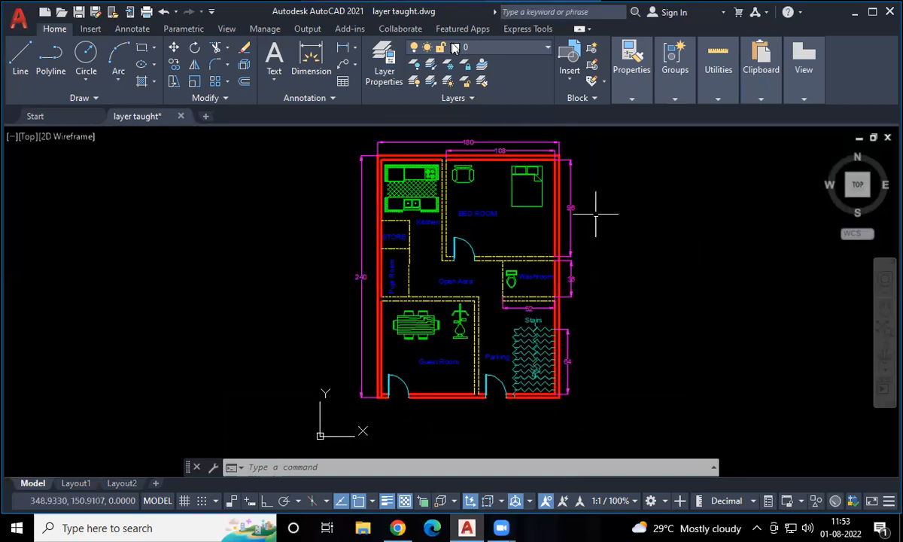
left_click(515, 47)
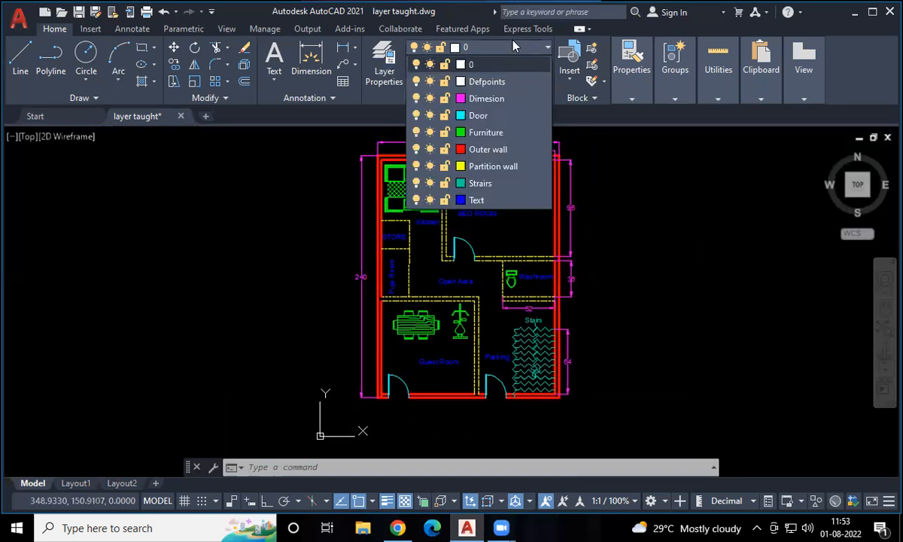
left_click(415, 98)
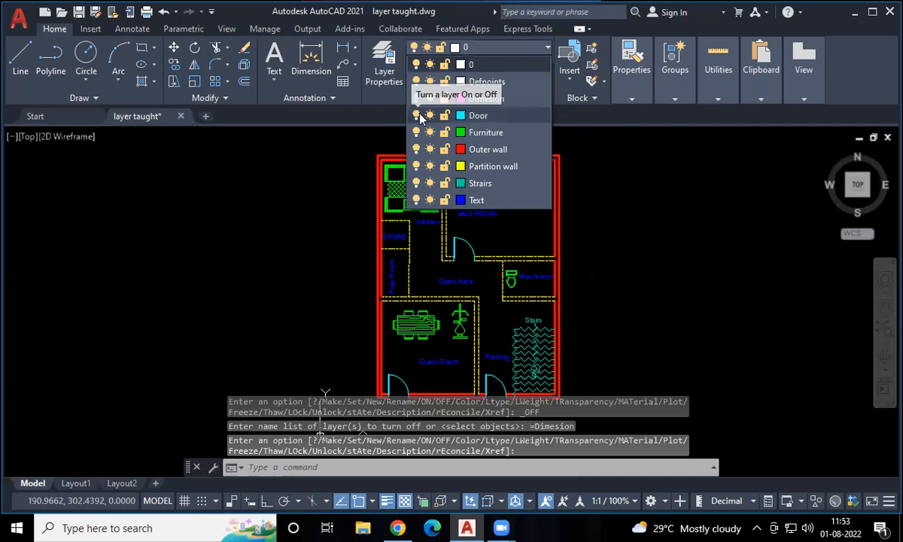
left_click(416, 115)
left_click(416, 133)
left_click(416, 149)
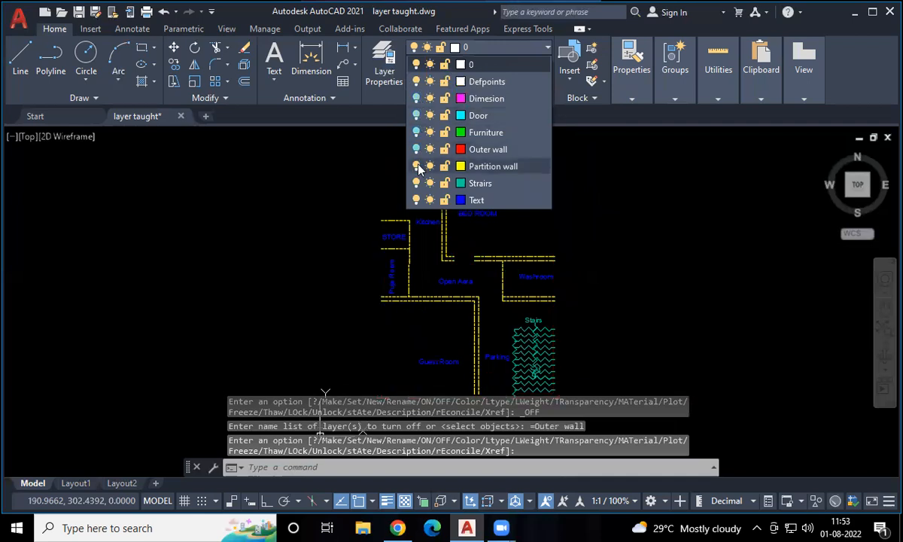
left_click(416, 166)
left_click(416, 183)
left_click(417, 199)
left_click(659, 218)
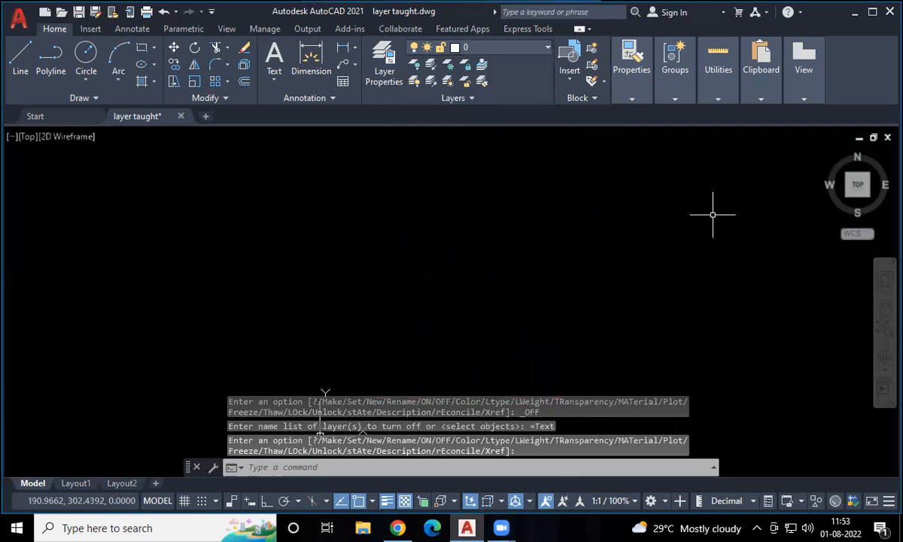
Select and erase all objects with the layers off, and turn the Dimesion, Door, Furniture, Partition wall, Strairs and Outer wall layers back on.
key("ctrl+a")
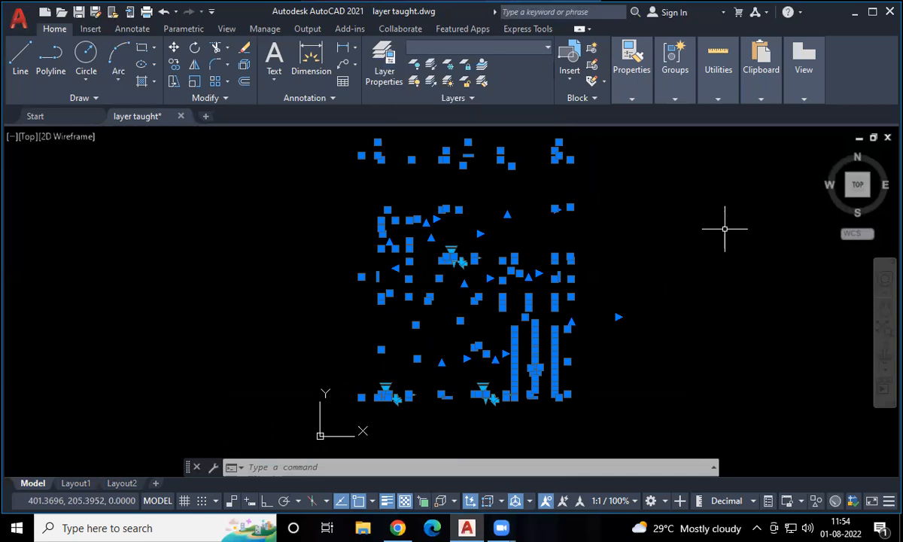
key("Delete")
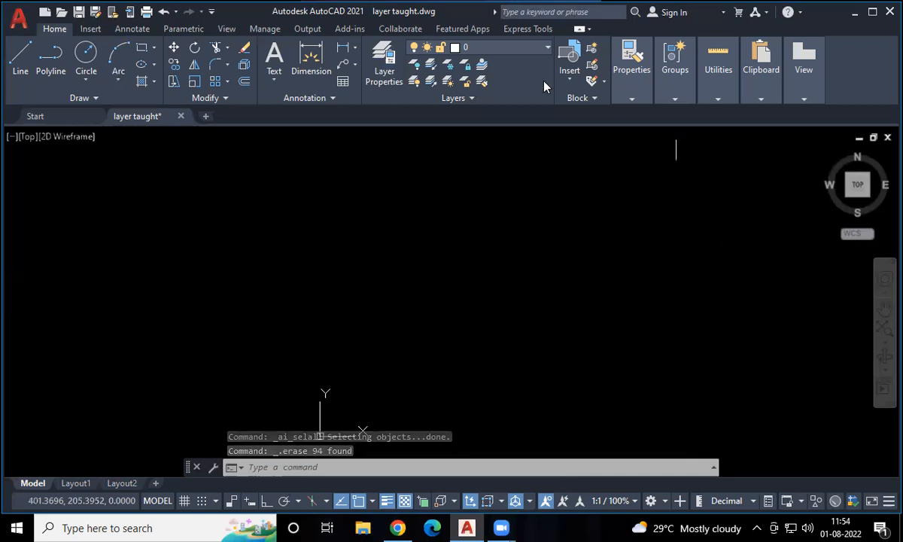
left_click(482, 47)
left_click(416, 99)
left_click(416, 115)
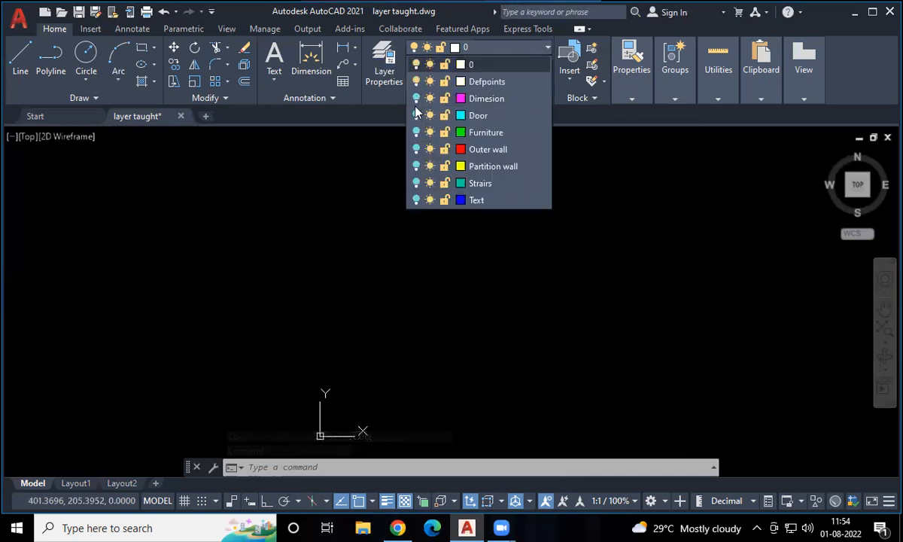
left_click(416, 132)
left_click(416, 166)
left_click(416, 183)
left_click(416, 149)
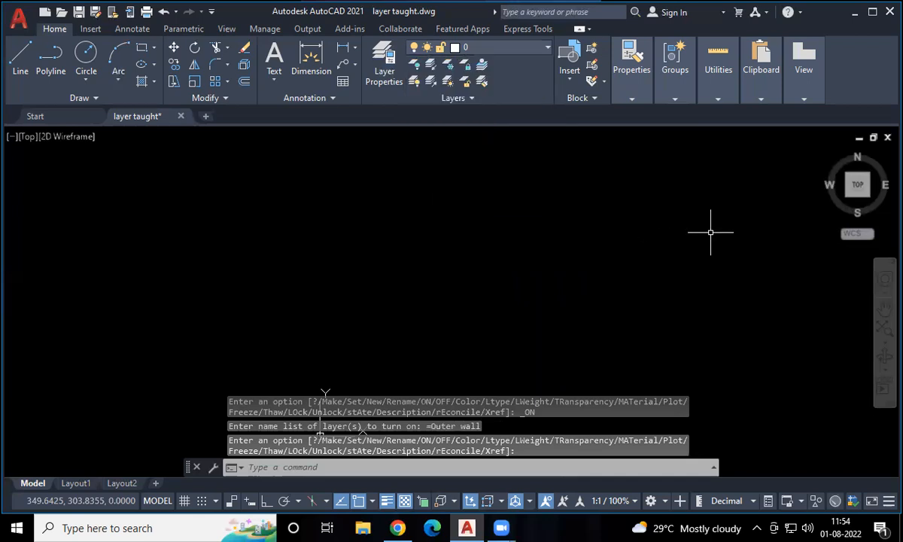
Undo the layer on/off changes and the erasing of all objects to restore the floor plan.
key("ctrl+z")
key("ctrl+z")
key("ctrl+z")
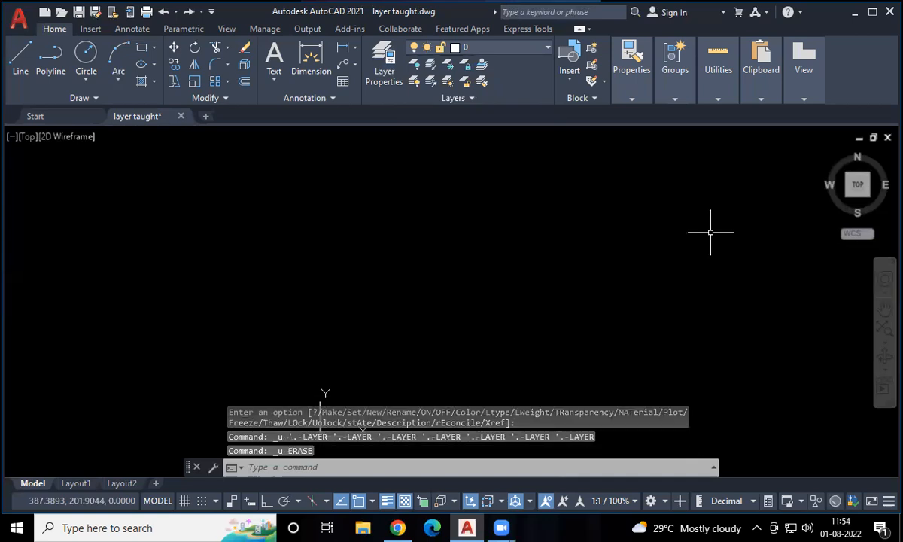
key("ctrl+z")
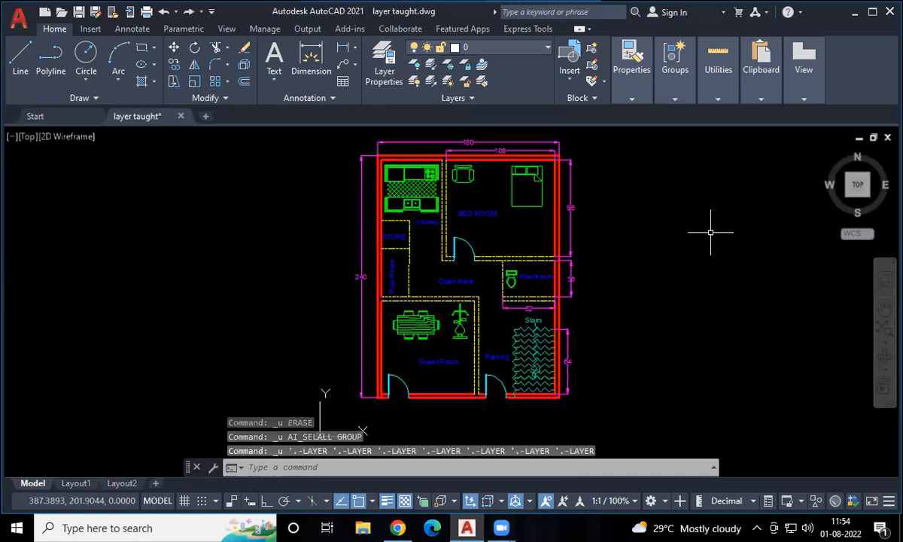
Freeze the Text, Strairs, Partition wall, Outer wall, Furniture, Door and Dimesion layers, and try to select all objects.
left_click(510, 48)
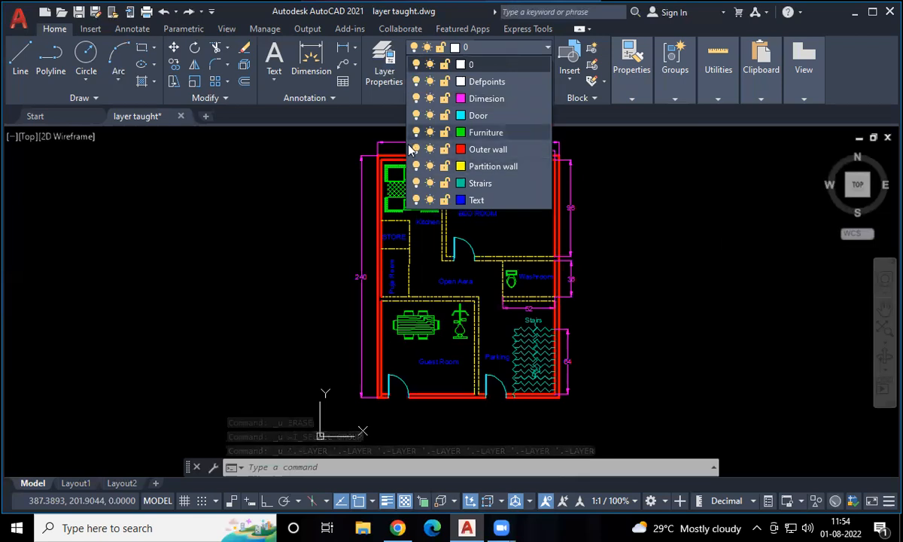
left_click(429, 199)
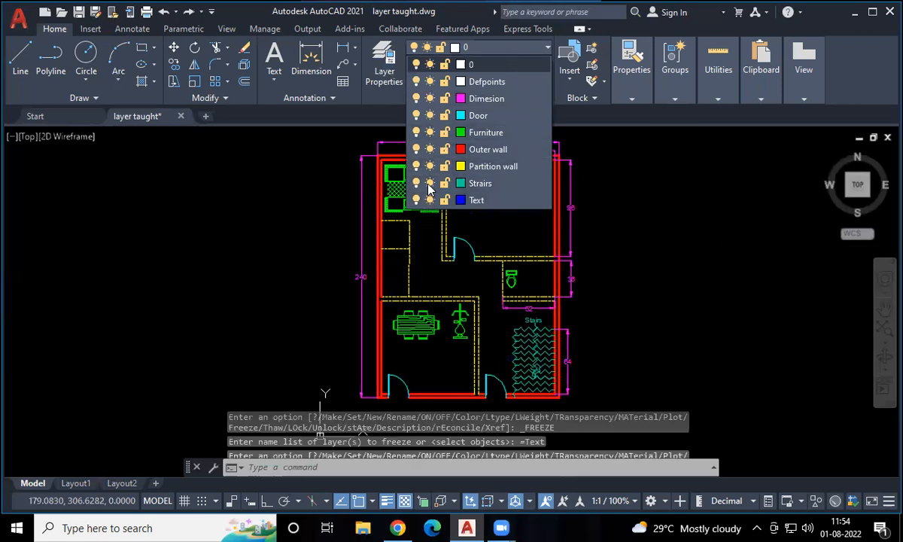
left_click(429, 165)
left_click(429, 149)
left_click(429, 132)
left_click(429, 115)
left_click(430, 99)
left_click(677, 216)
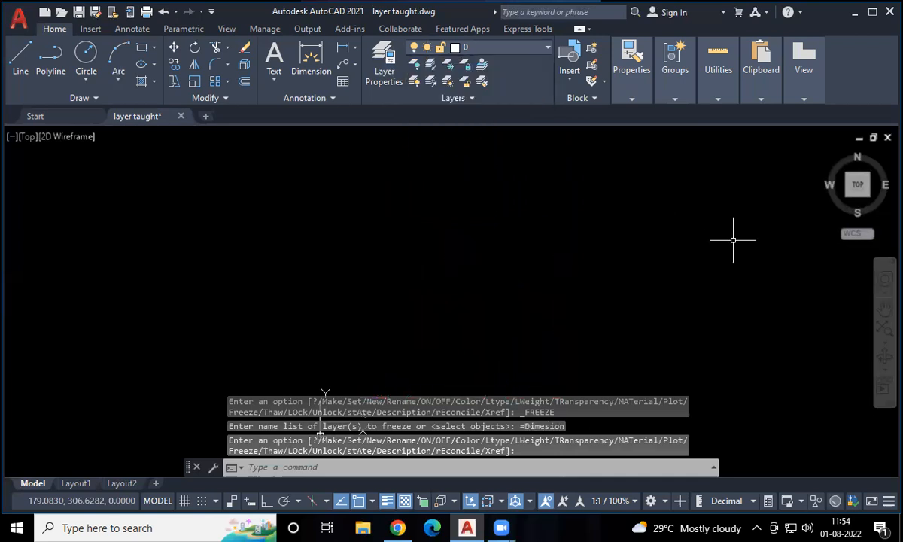
key("ctrl+a")
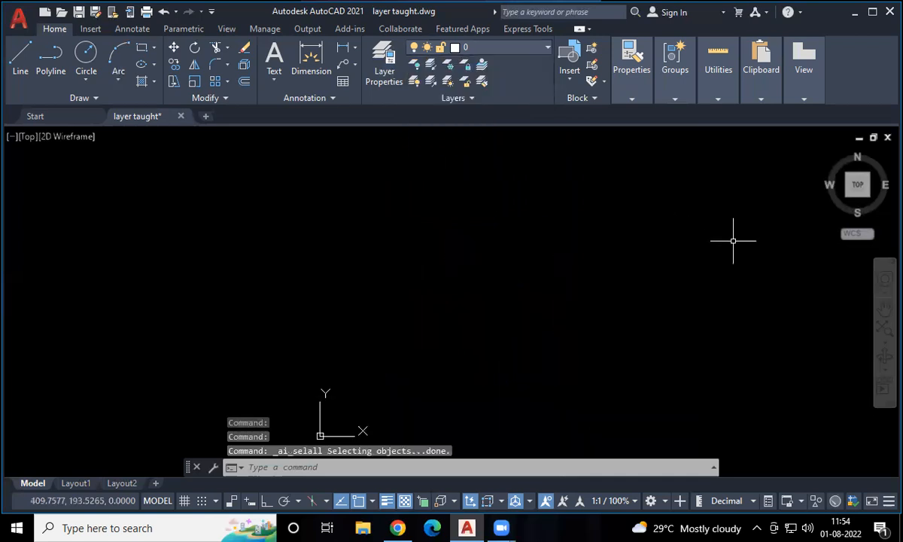
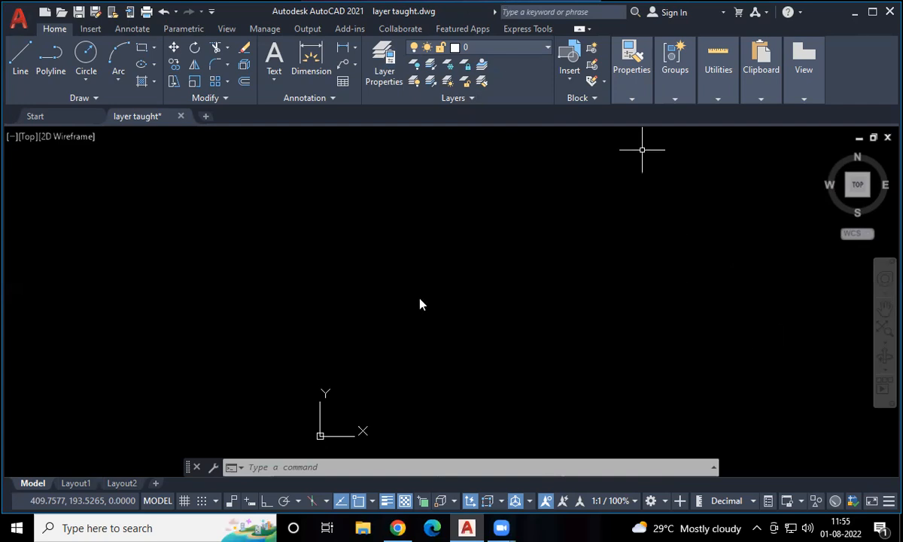
Thaw all seven frozen layers, from Dimesion through Text.
middle_click_drag(448, 282, 401, 262)
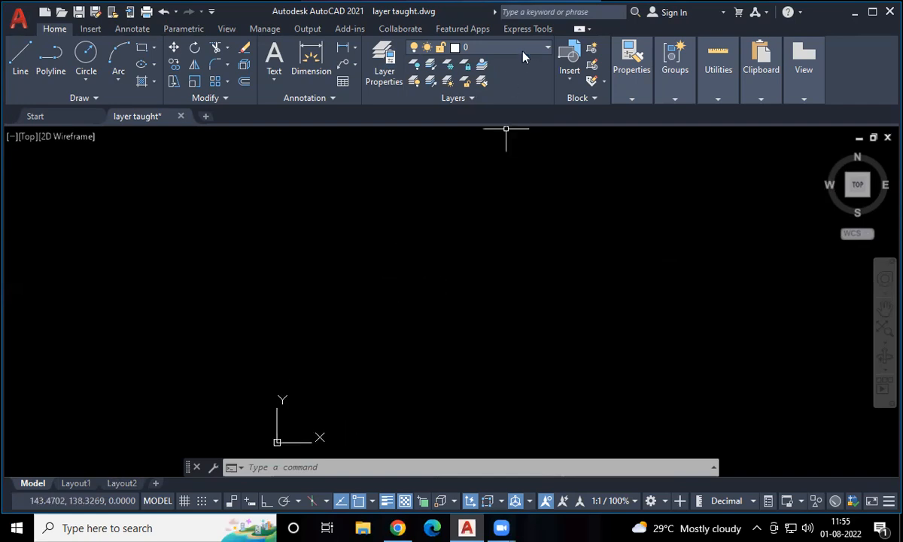
left_click(490, 48)
left_click(429, 99)
left_click(429, 115)
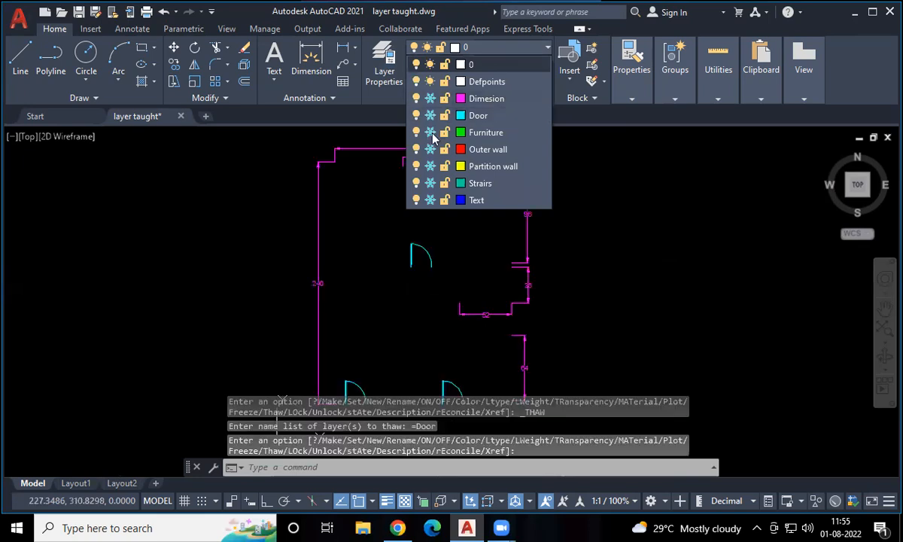
left_click(429, 133)
left_click(430, 149)
left_click(429, 166)
left_click(429, 183)
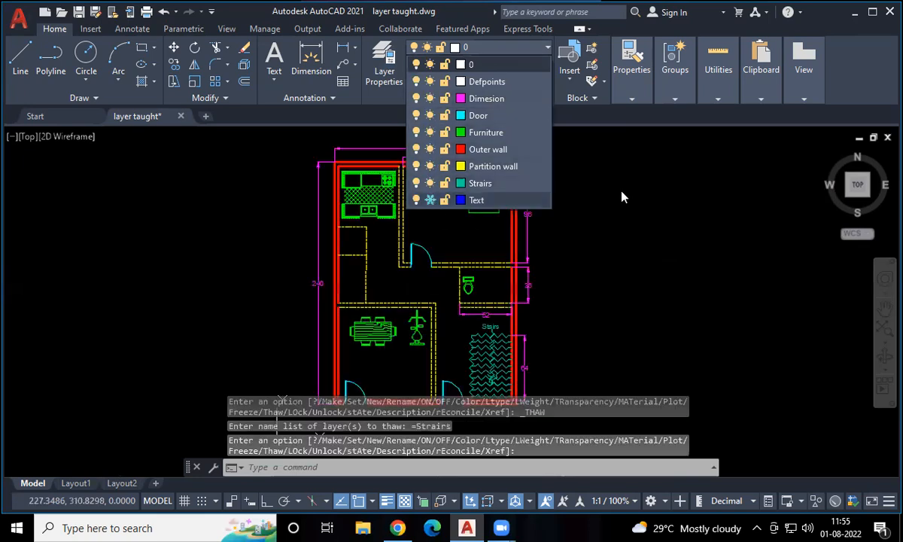
left_click(429, 200)
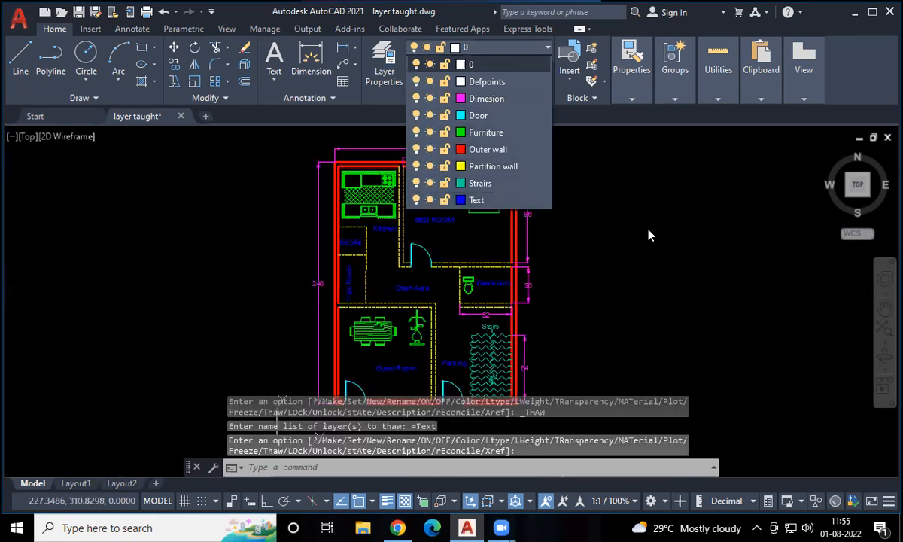
left_click(607, 214)
Lock the Furniture layer.
left_click(510, 48)
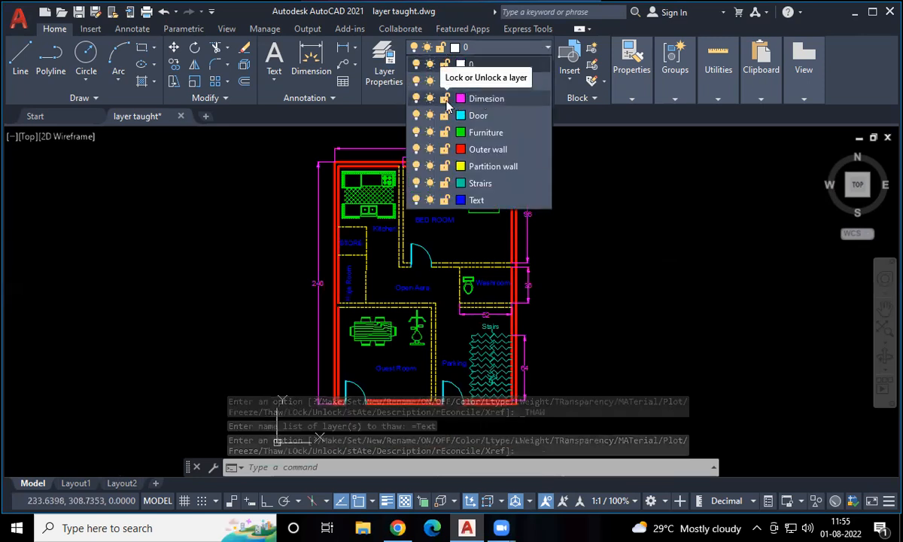
left_click(448, 132)
left_click(593, 230)
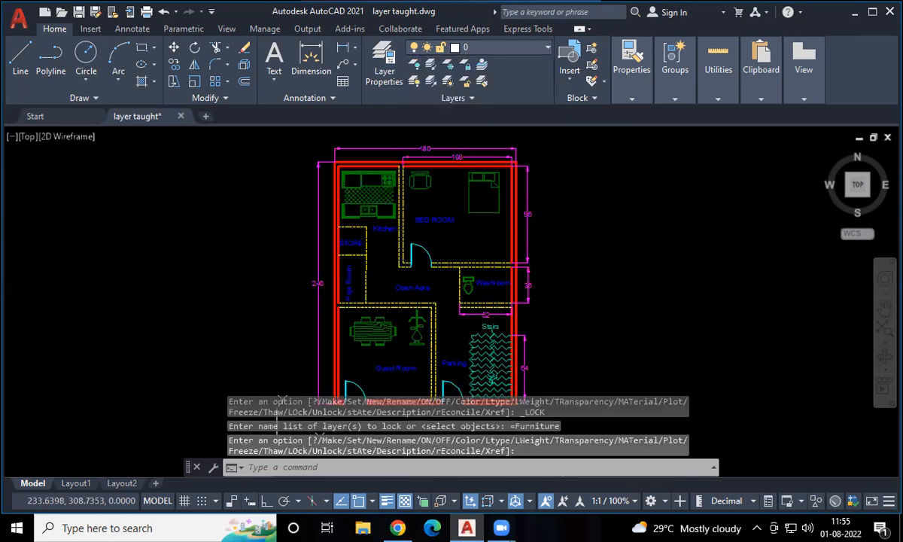
Try to move the bed on the locked Furniture layer out of the bedroom, past the outer wall.
scroll(559, 235, "up", 2)
mouse_move(556, 233)
middle_mouse_down()
mouse_move(591, 249)
mouse_move(547, 283)
middle_mouse_up()
scroll(543, 232, "up", 2)
left_click(534, 237)
left_click(481, 314)
middle_click_drag(533, 314, 517, 303)
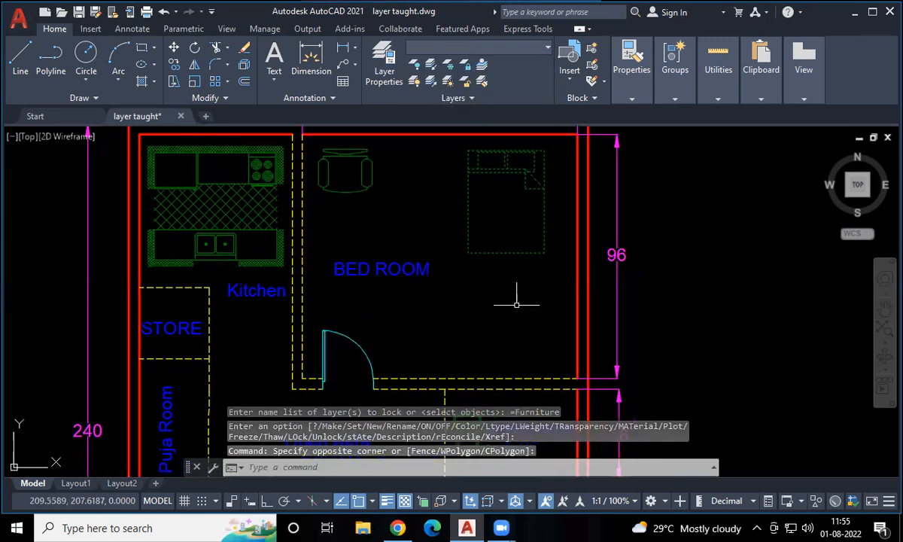
type("m")
key("Return")
left_click(490, 278)
left_click(715, 282)
scroll(695, 308, "down", 5)
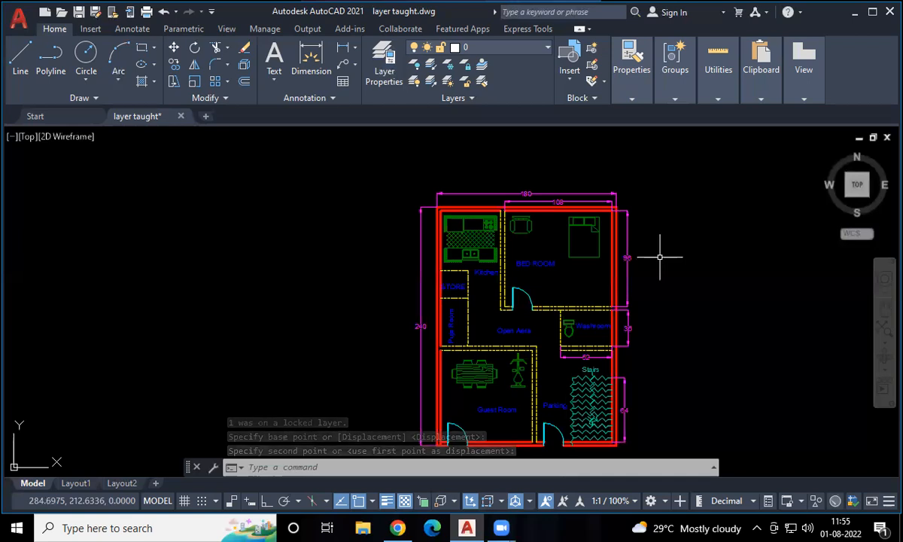
Try to erase the kitchen fixtures on the locked Furniture layer, adding the last-drawn object to the erase selection.
left_click(519, 210)
left_click(490, 253)
key("Delete")
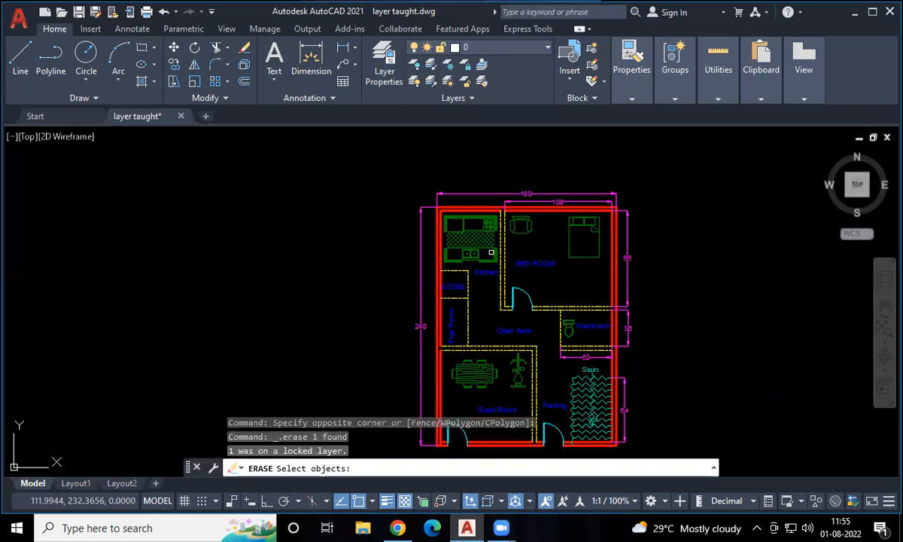
type("l")
key("Return")
key("Return")
scroll(602, 192, "up", 5)
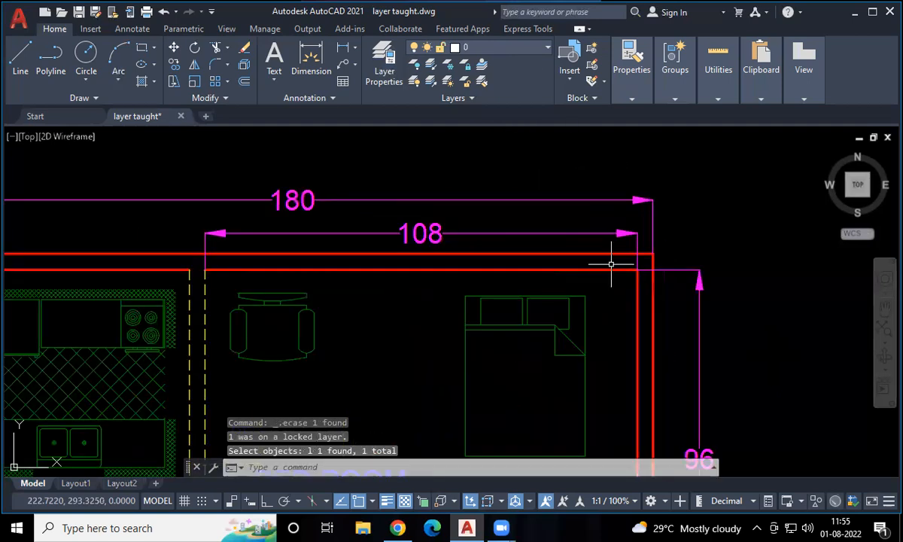
Draw a horizontal line from the upper corner of the locked bed out past the outer wall.
middle_click_drag(596, 288, 651, 158)
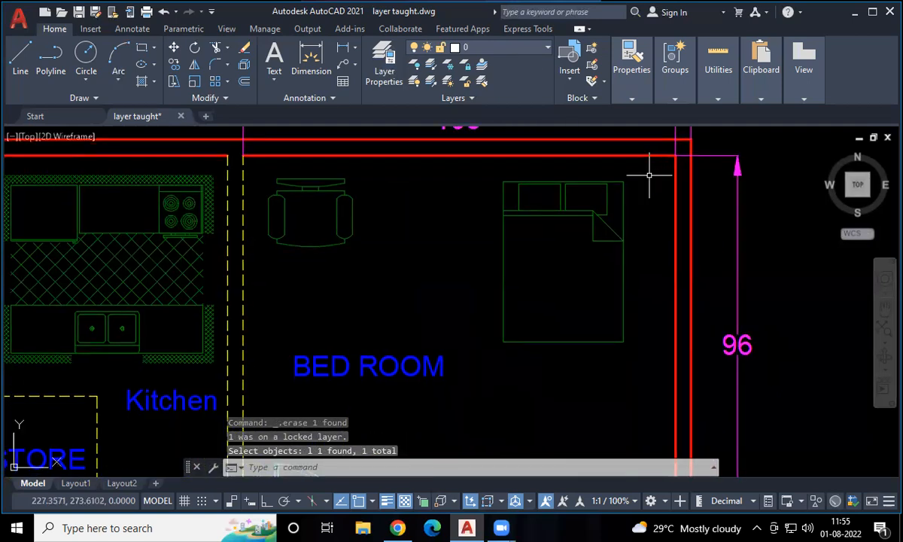
type("l")
key("Return")
left_click(622, 181)
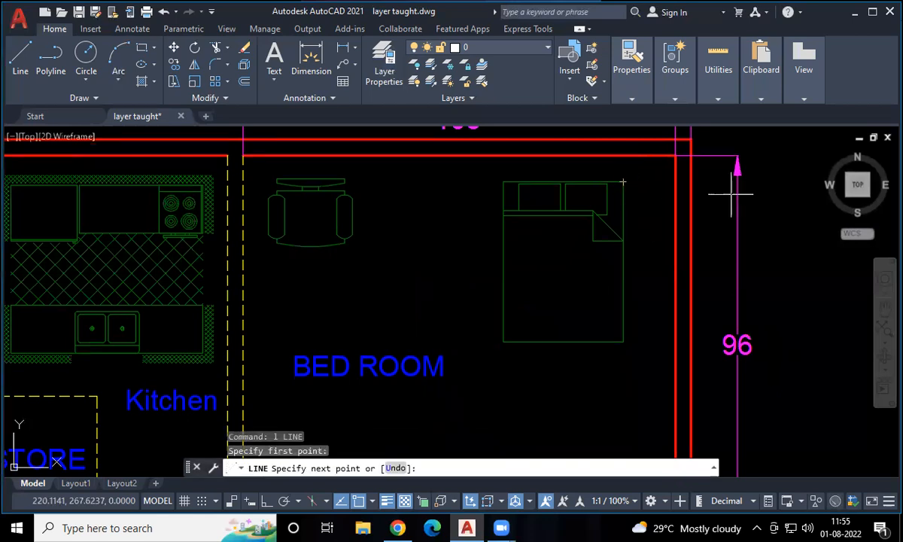
left_click(782, 182)
key("Escape")
middle_click_drag(777, 300, 722, 317)
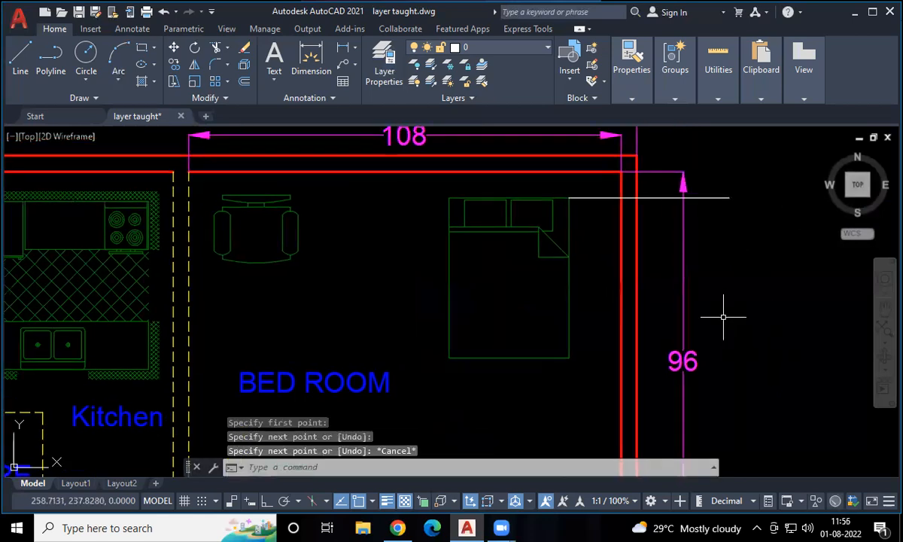
Erase the horizontal test line running from the bed past the outer wall.
left_click_drag(750, 201, 701, 165)
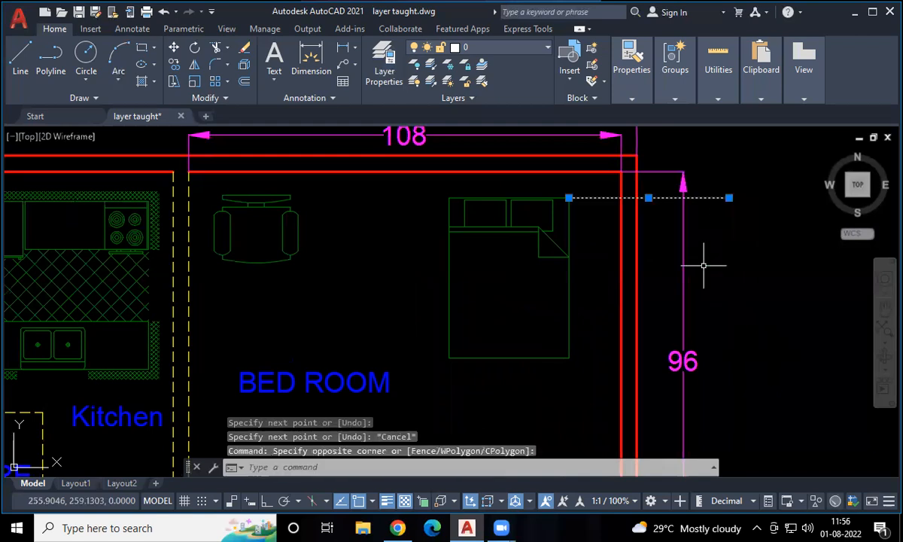
key("Delete")
scroll(703, 265, "down", 2)
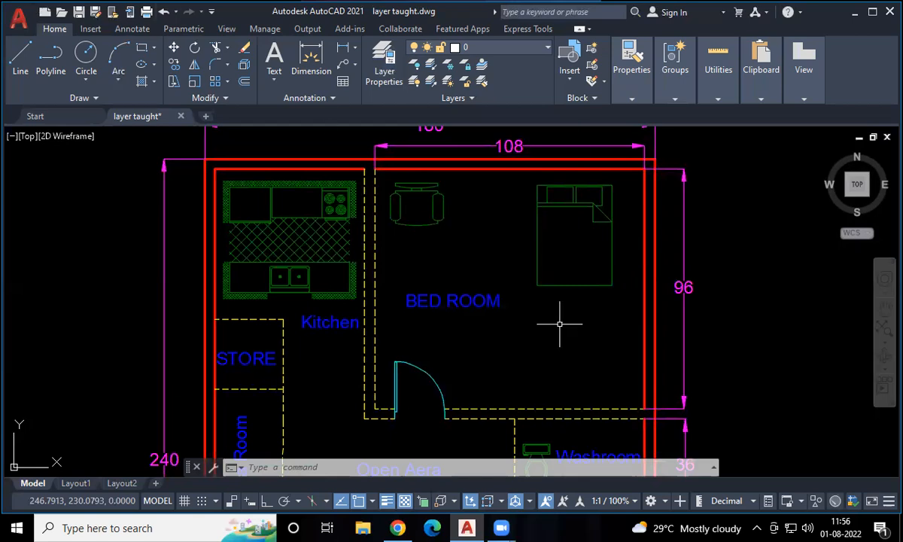
scroll(527, 316, "down", 5)
scroll(538, 307, "up", 3)
scroll(537, 307, "down", 4)
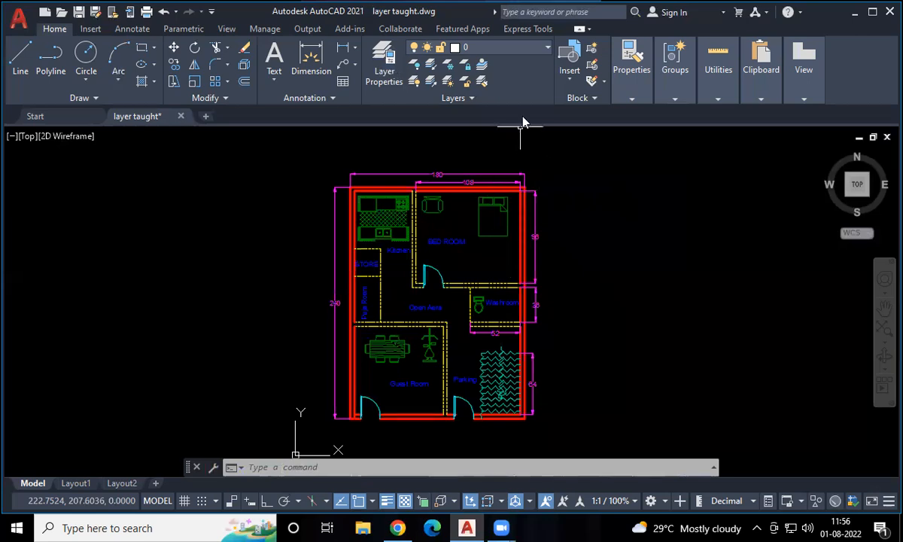
Set the Outer wall layer's transparency to 50 and inspect the outer walls in the floor plan.
type("la")
key("Return")
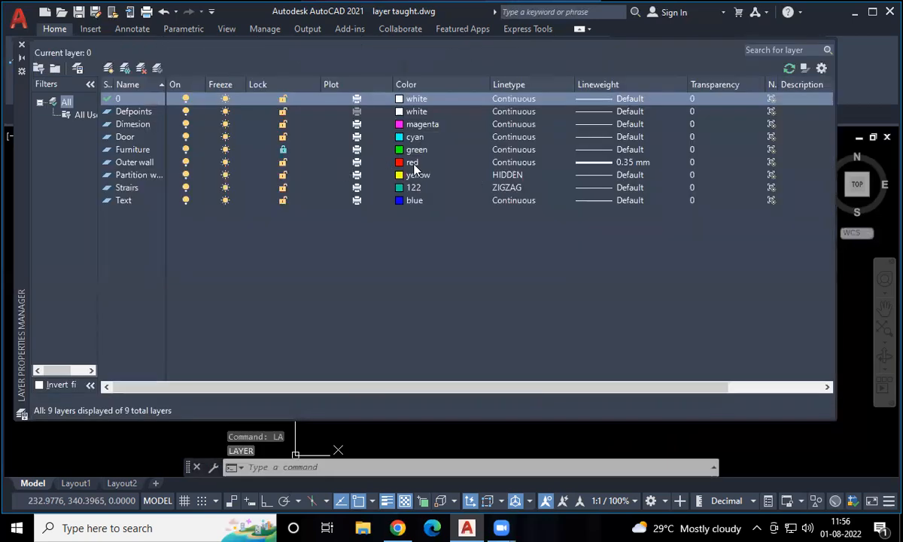
left_click(413, 164)
left_click(540, 125)
left_click(693, 163)
type("50")
key("Return")
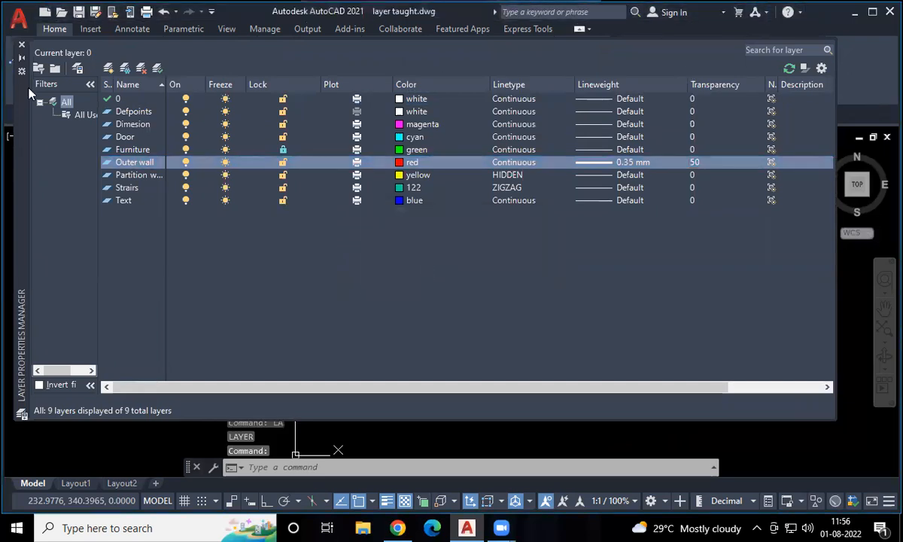
left_click(21, 45)
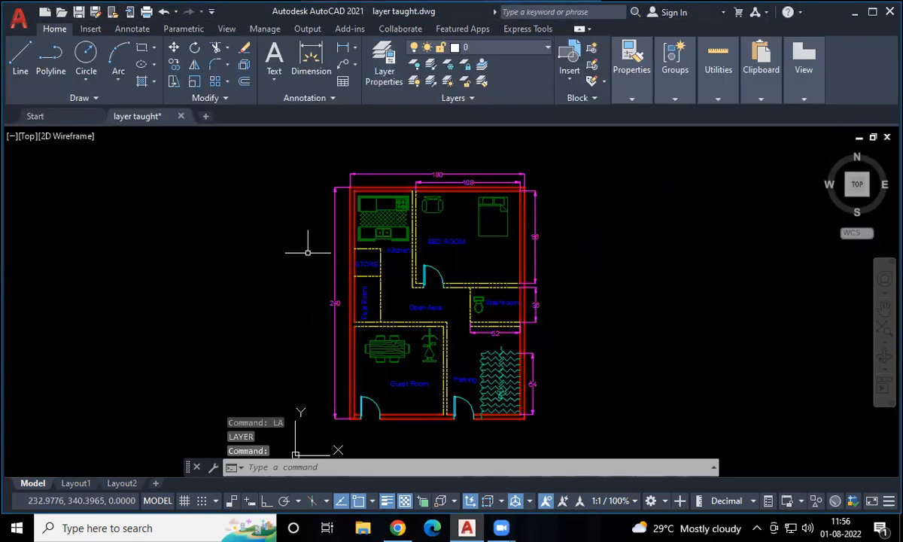
scroll(316, 246, "up", 5)
scroll(246, 322, "down", 3)
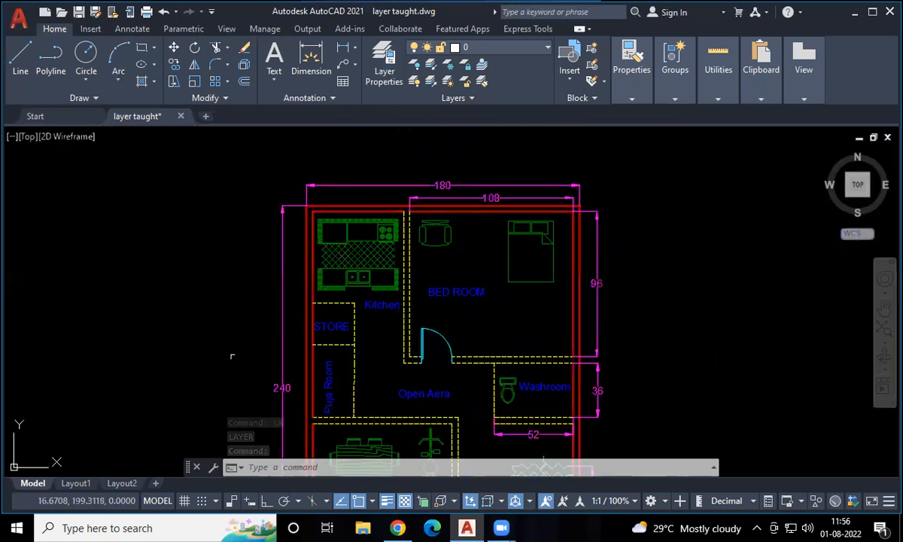
middle_click_drag(232, 357, 231, 310)
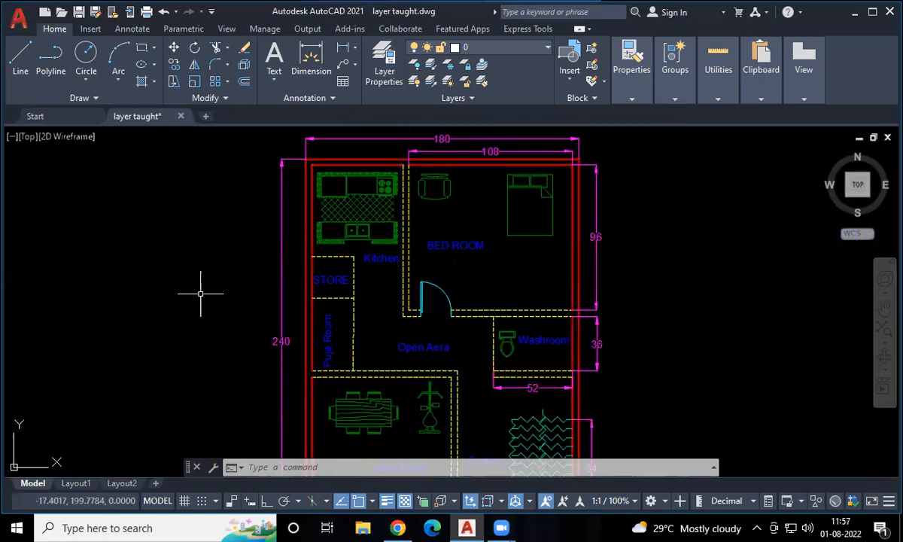
Undo the Outer wall layer's transparency change, redo it for comparison, and undo it again.
key("ctrl+z")
key("ctrl+z")
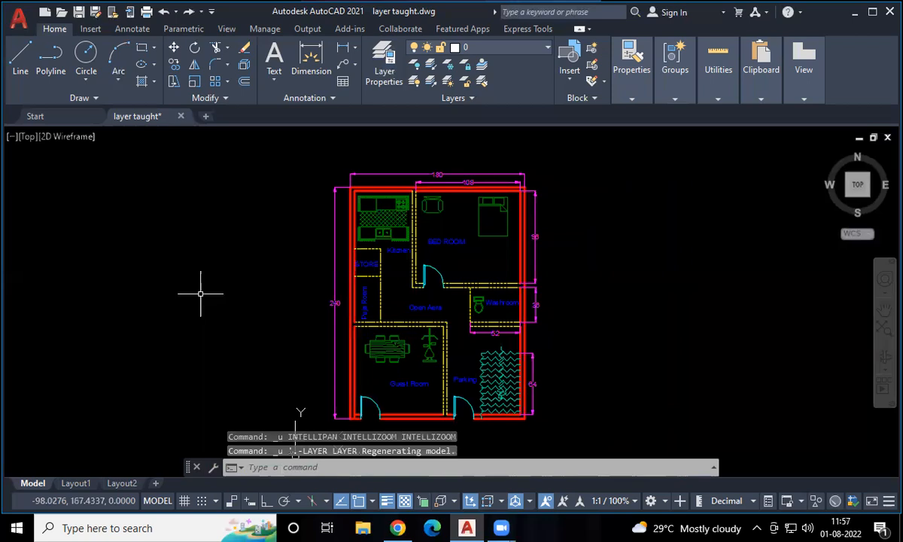
key("ctrl+y")
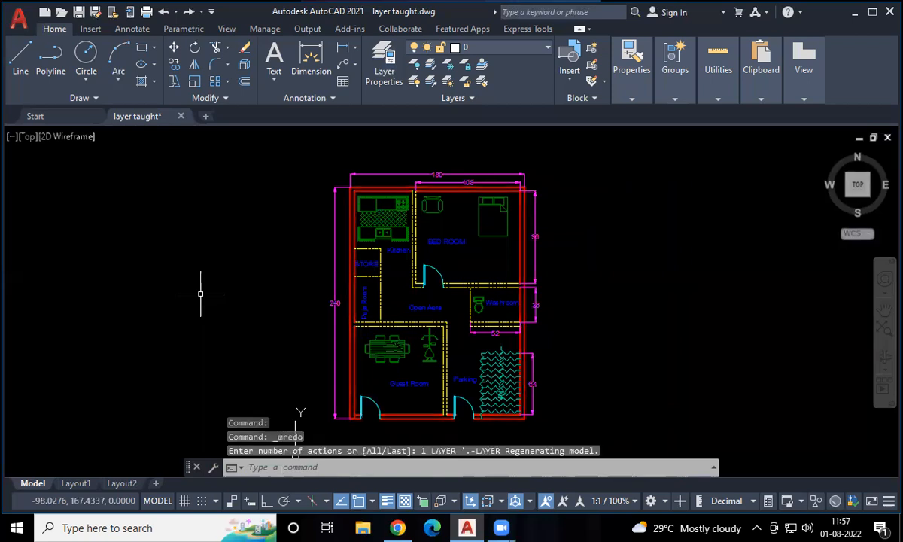
key("ctrl+z")
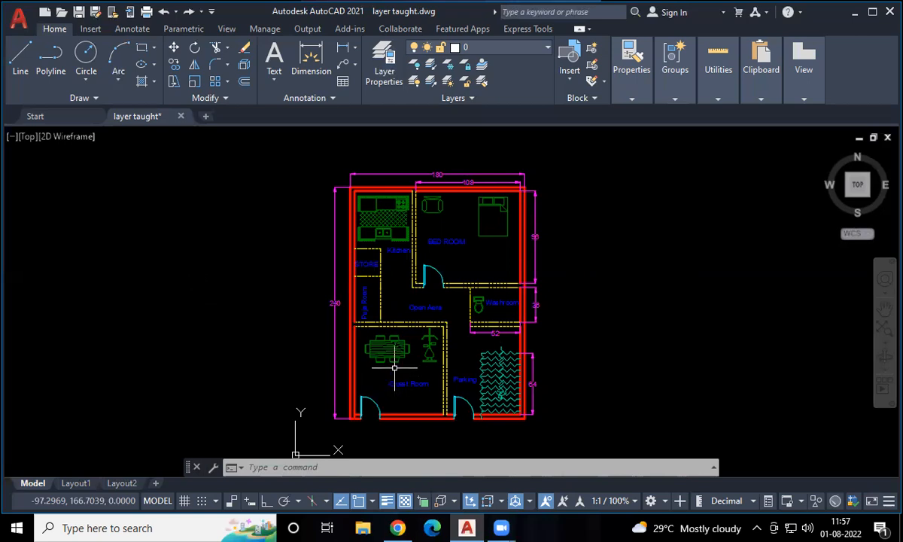
Erase the bedroom door from the floor plan.
scroll(394, 367, "up", 2)
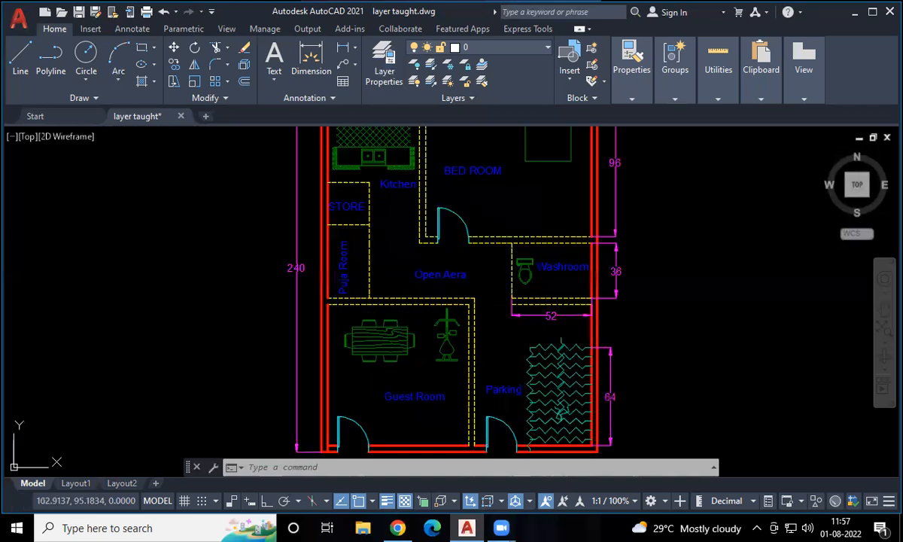
left_click(451, 202)
key("Delete")
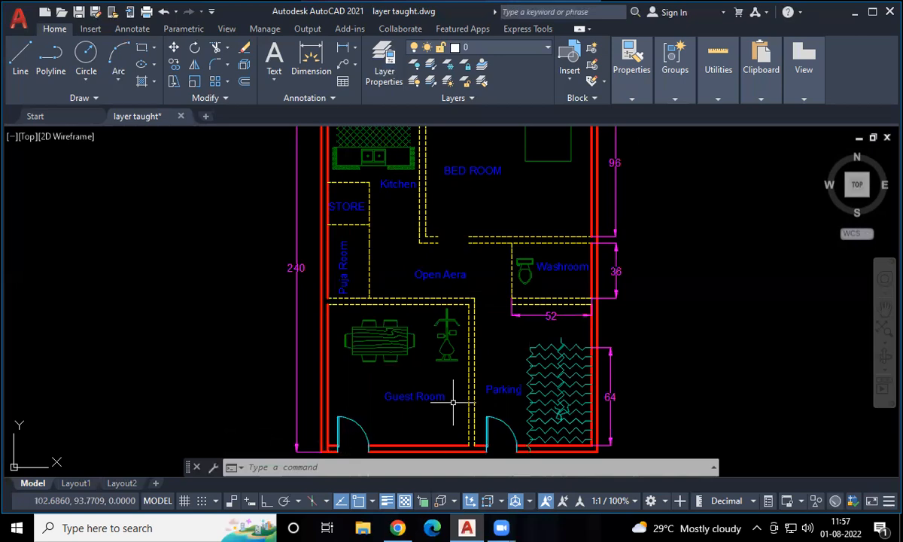
Turn the Door layer off, inspect the floor plan, and turn the layer back on.
left_click(502, 31)
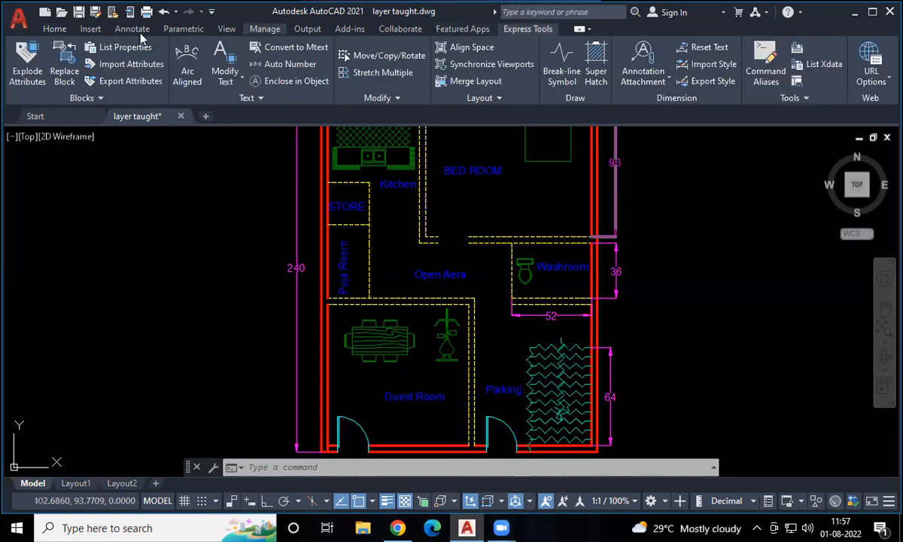
left_click(54, 29)
left_click(466, 46)
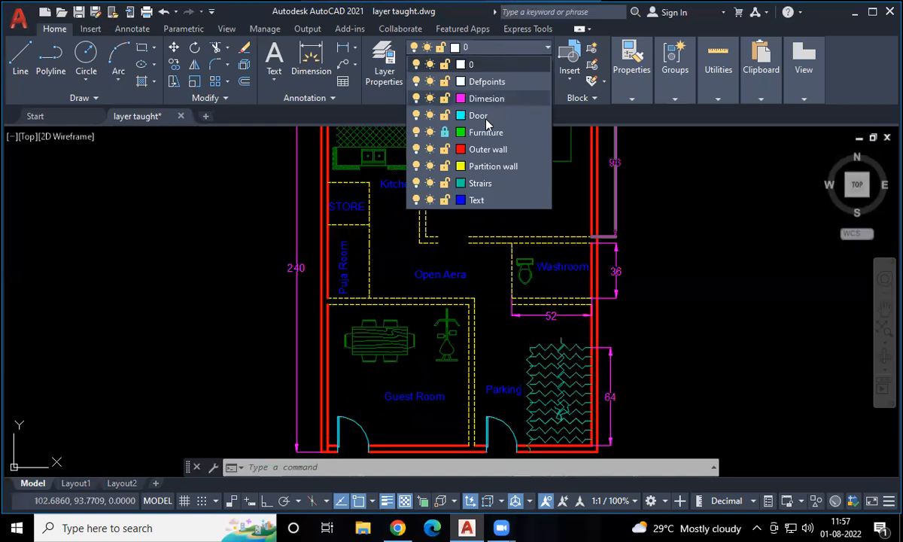
left_click(416, 115)
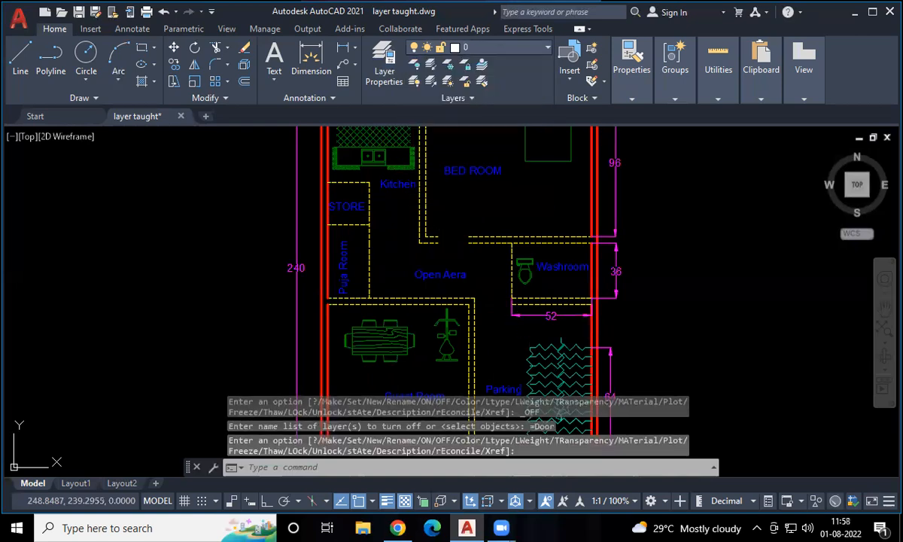
key("Escape")
scroll(619, 310, "down", 5)
scroll(526, 253, "up", 5)
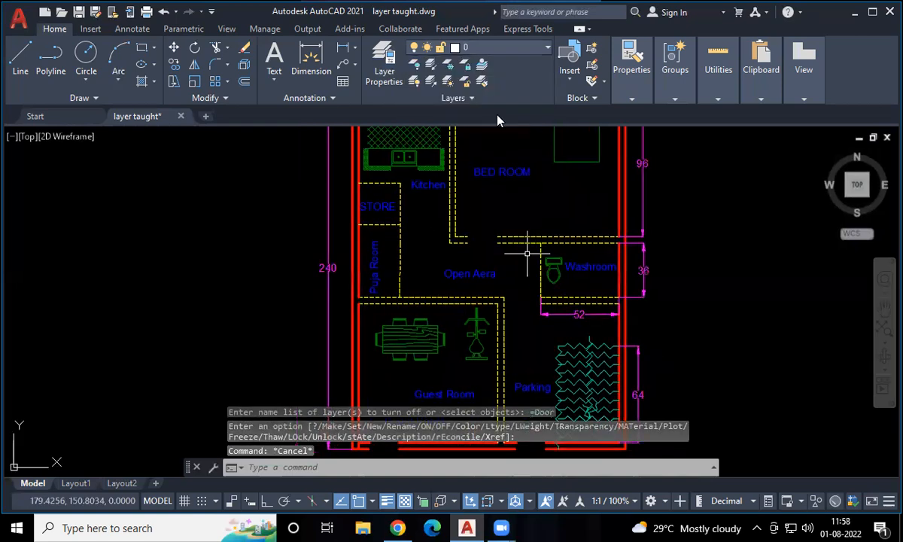
left_click(487, 45)
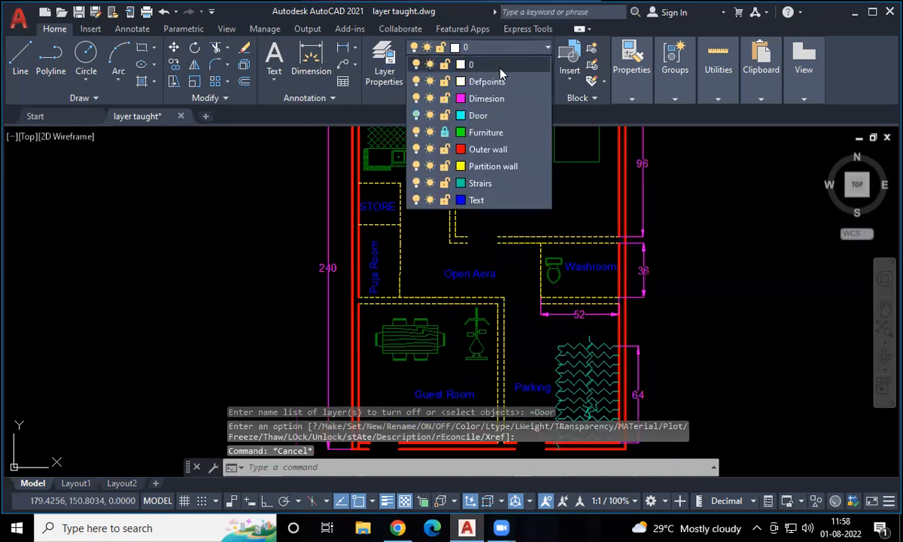
left_click(416, 115)
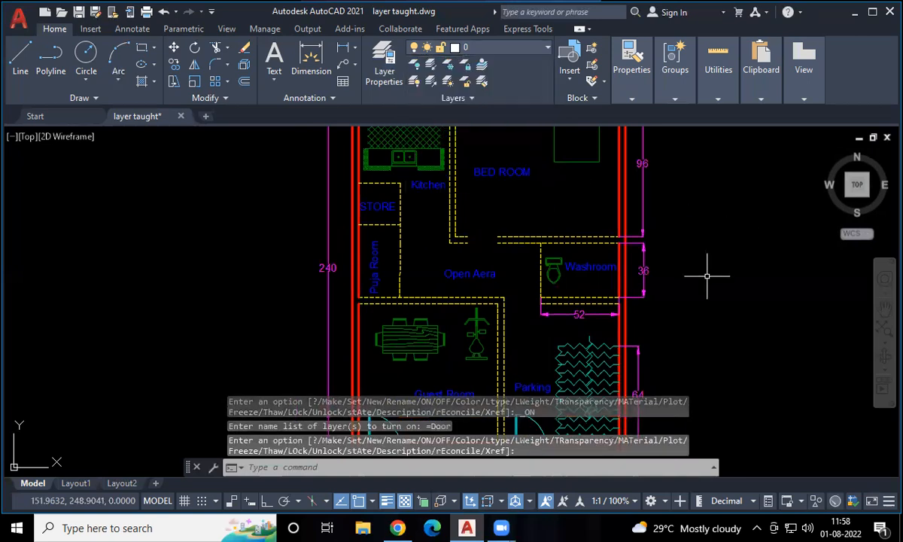
Undo the Door layer's on and off changes and the erasing of the bedroom door.
key("ctrl+z")
key("ctrl+z")
key("ctrl+z")
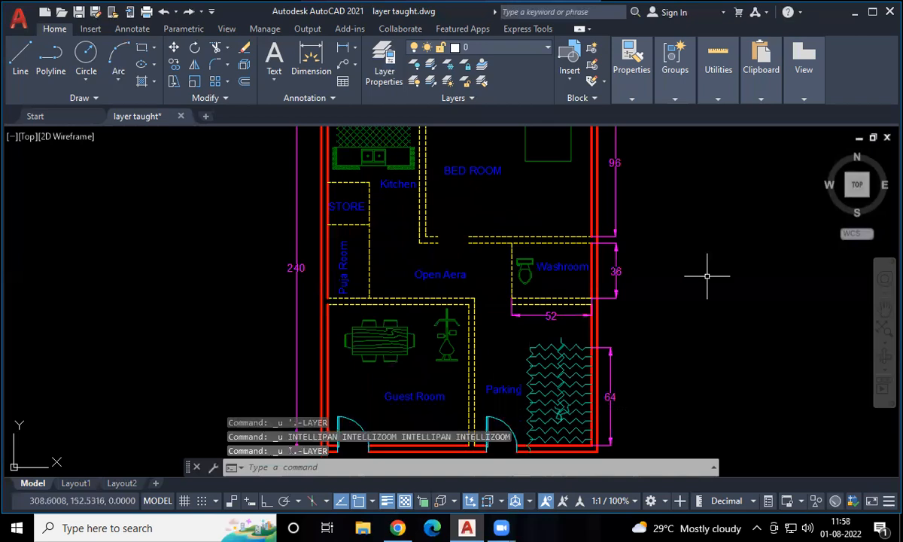
scroll(707, 276, "down", 2)
middle_click_drag(707, 279, 646, 291)
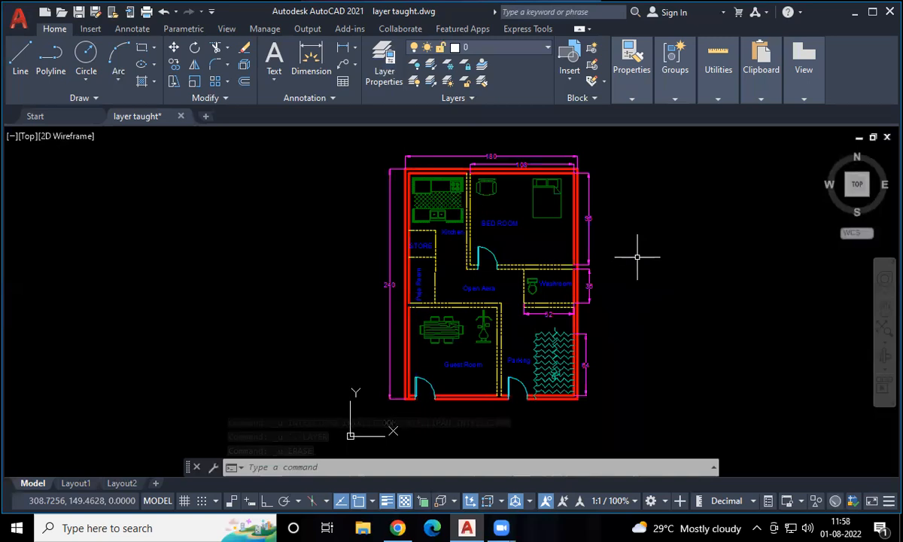
left_click(489, 47)
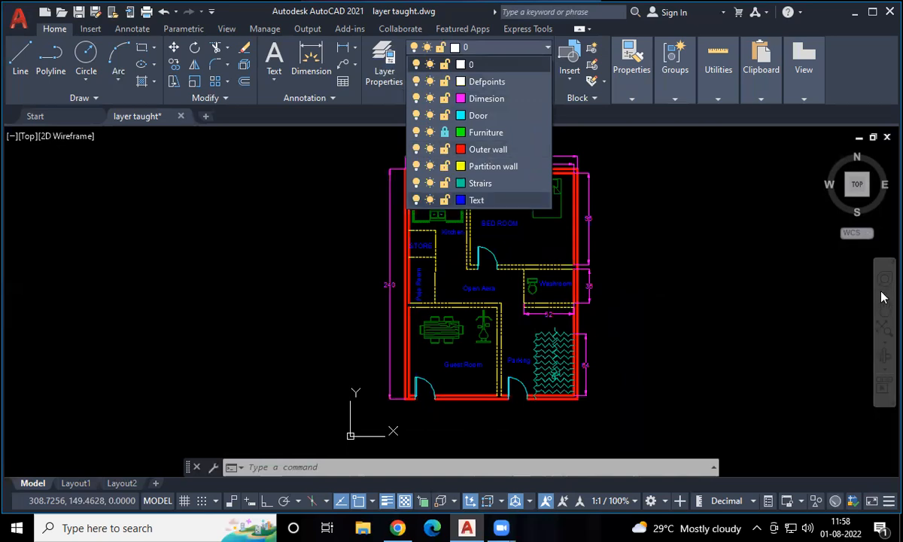
left_click(763, 282)
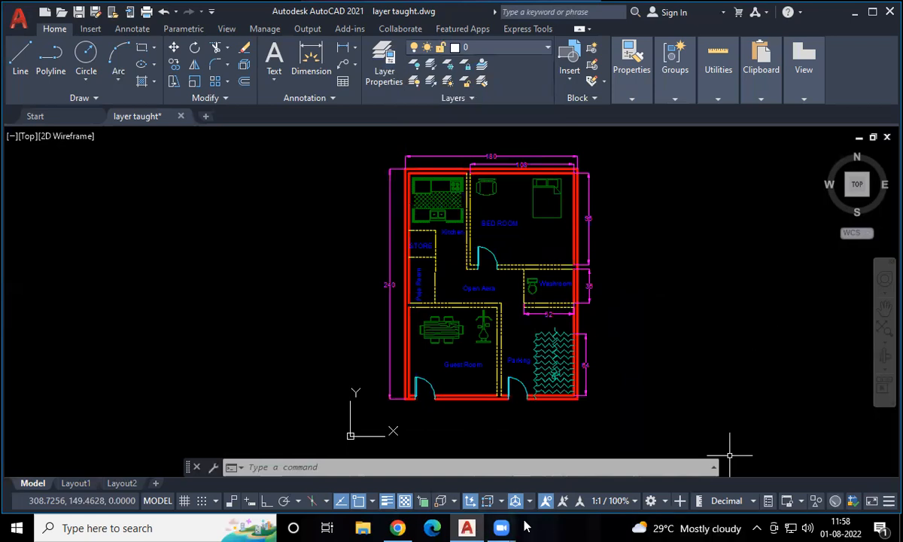
Minimize the drawing program and open ADVANCE AUTOCAD.pdf from the AutoCAD Notes folder on the desktop.
left_click(855, 14)
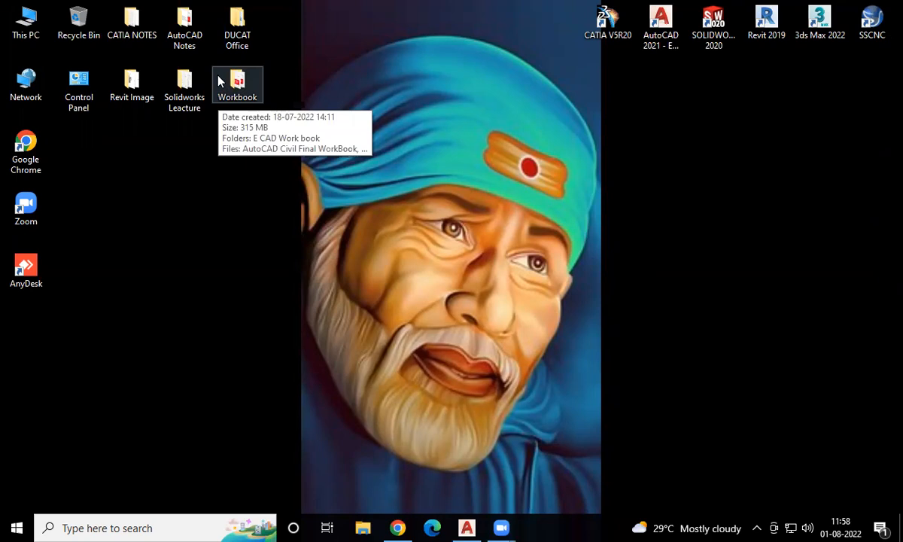
double_click(187, 42)
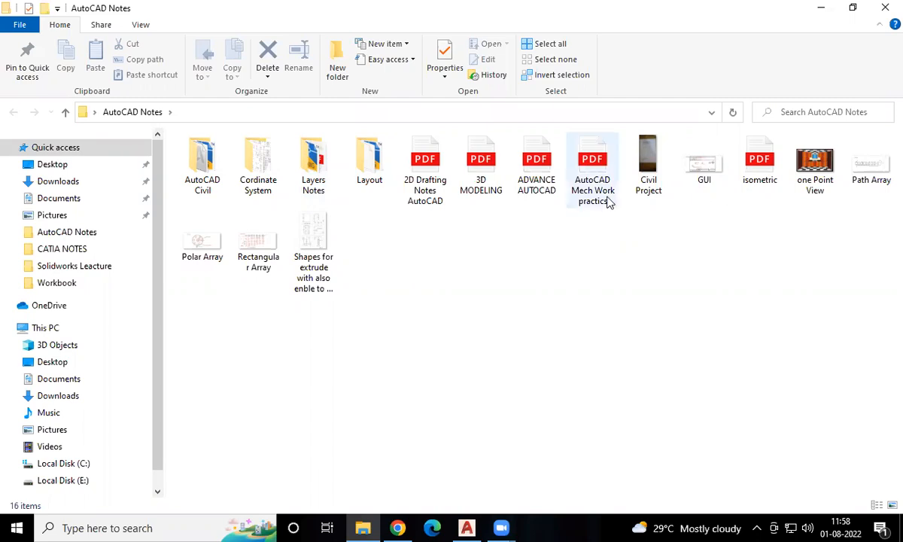
double_click(528, 180)
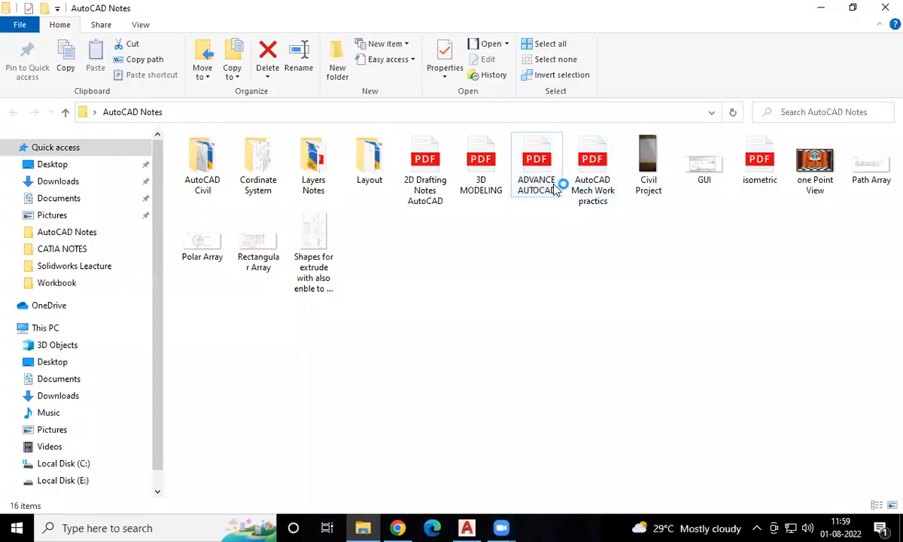
double_click(553, 187)
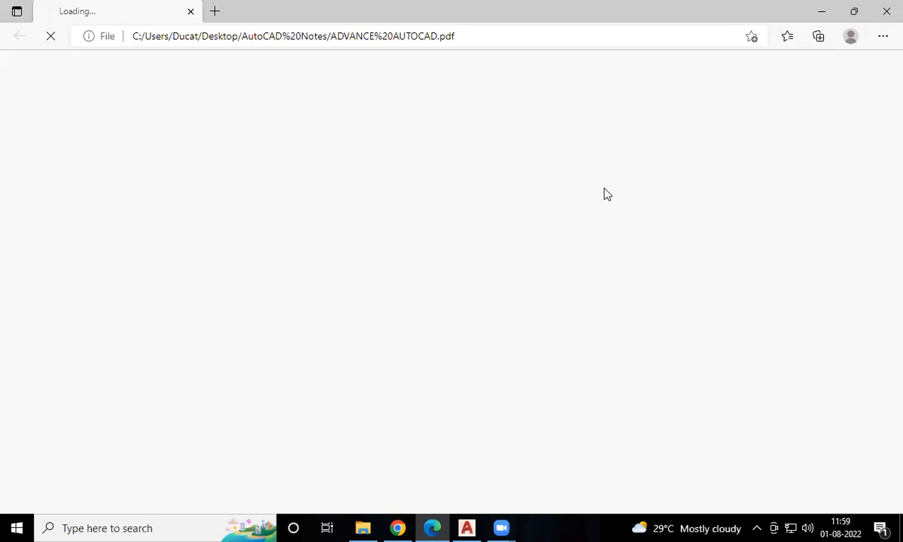
Switch back to AutoCAD and view the model's Plot settings twice, closing them each time without plotting.
key("alt+Tab")
key("ctrl+p")
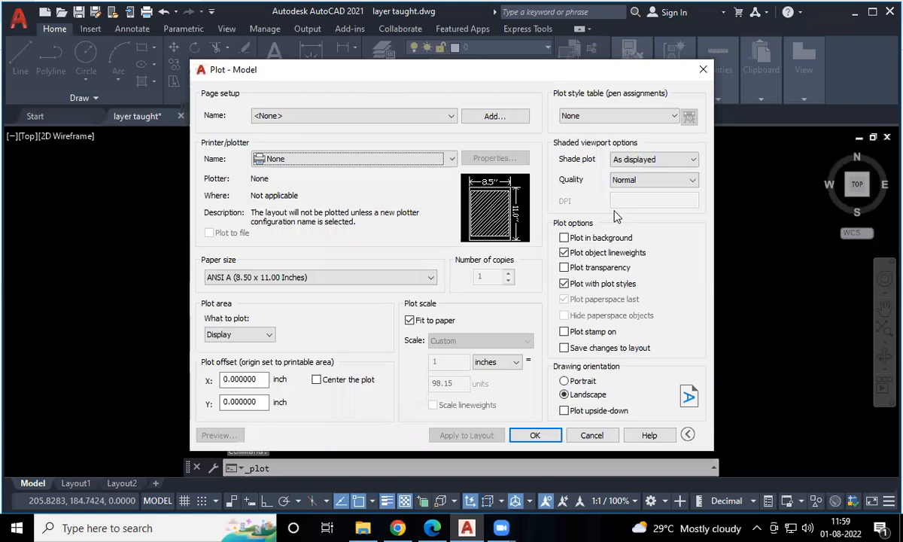
left_click(704, 70)
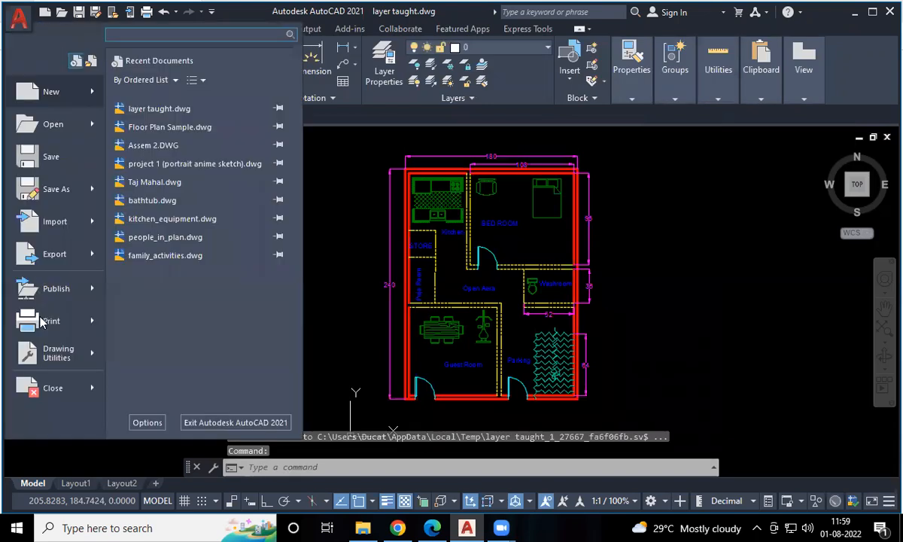
mouse_move(41, 322)
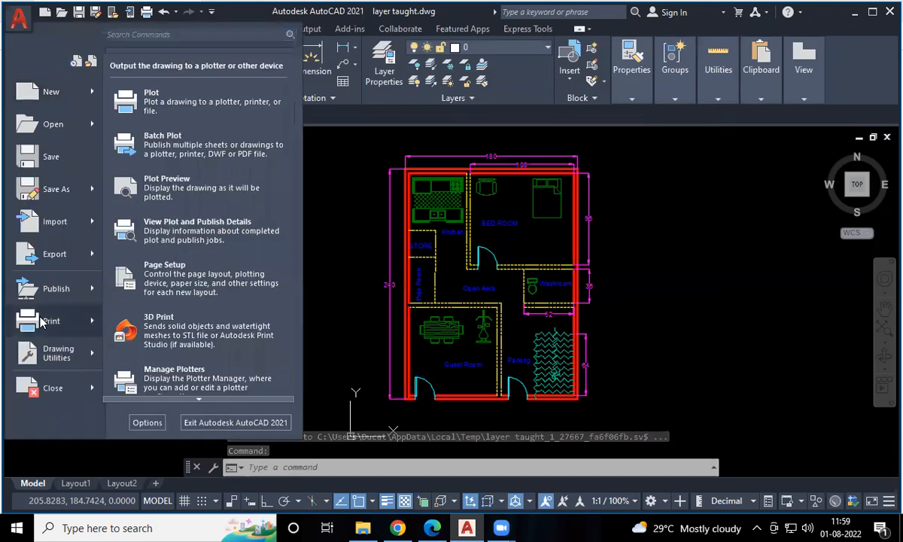
left_click(143, 113)
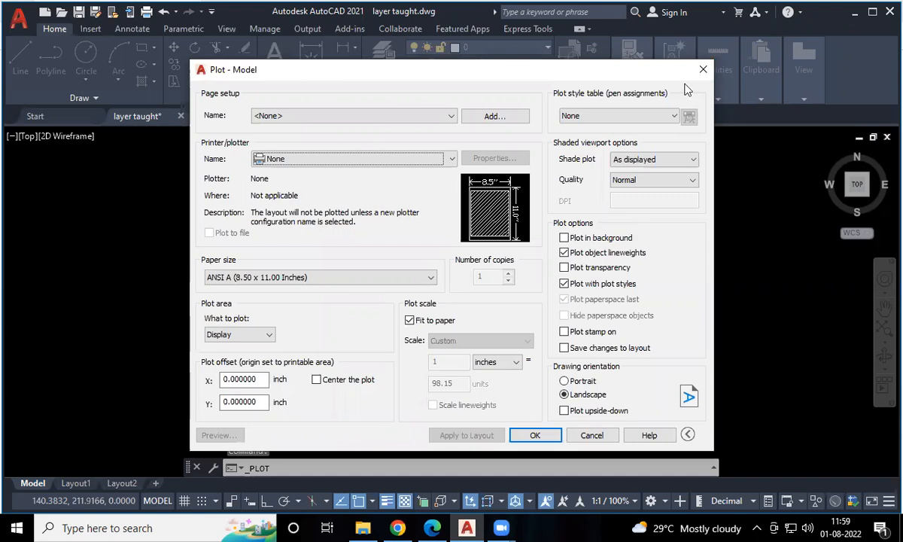
key("Escape")
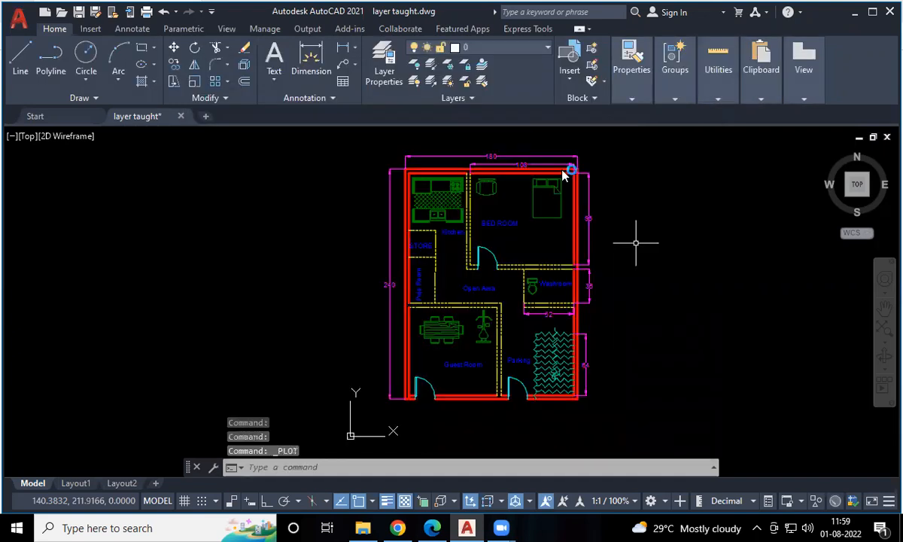
View the model's Plot settings and the application's file and print commands, closing them without plotting.
key("ctrl+p")
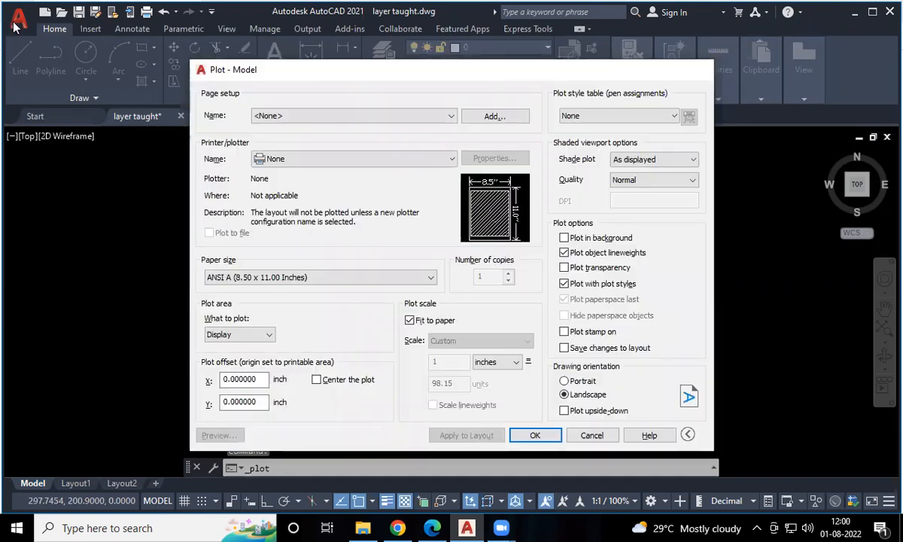
key("Escape")
left_click(17, 21)
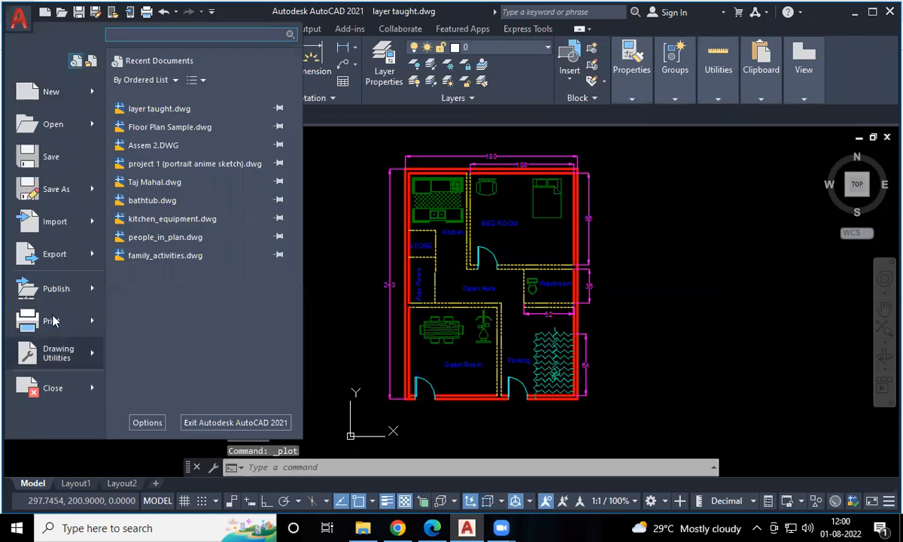
key("Escape")
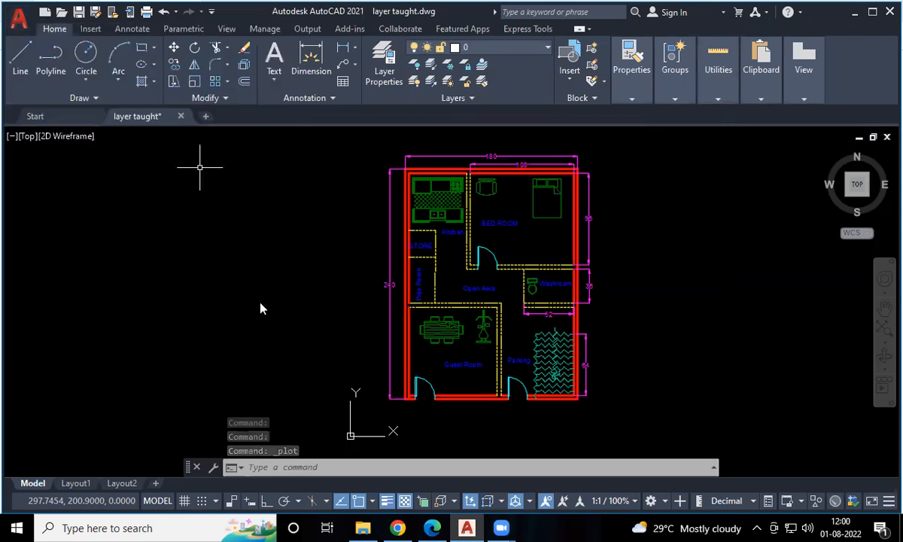
key("ctrl+p")
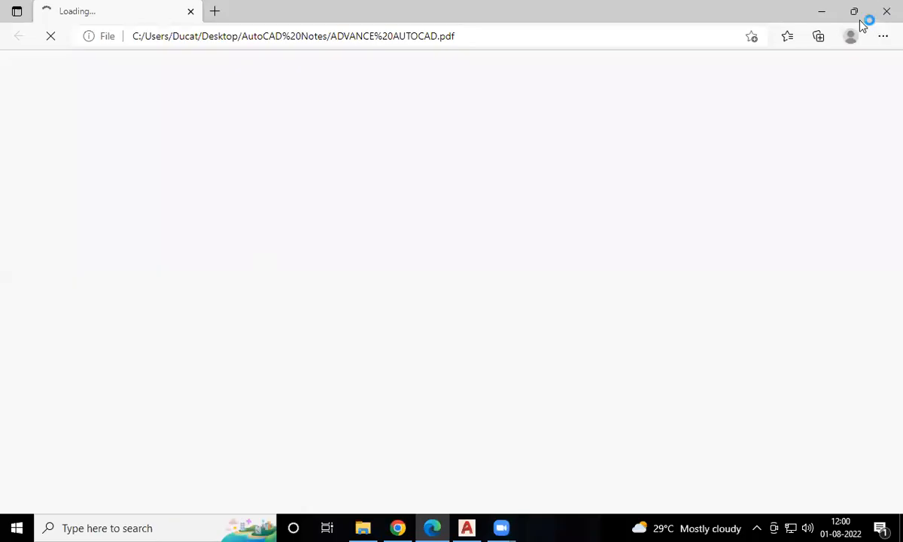
Minimize the ADVANCE AUTOCAD.pdf window and the AutoCAD Notes folder, and switch back to AutoCAD.
key("alt+Tab")
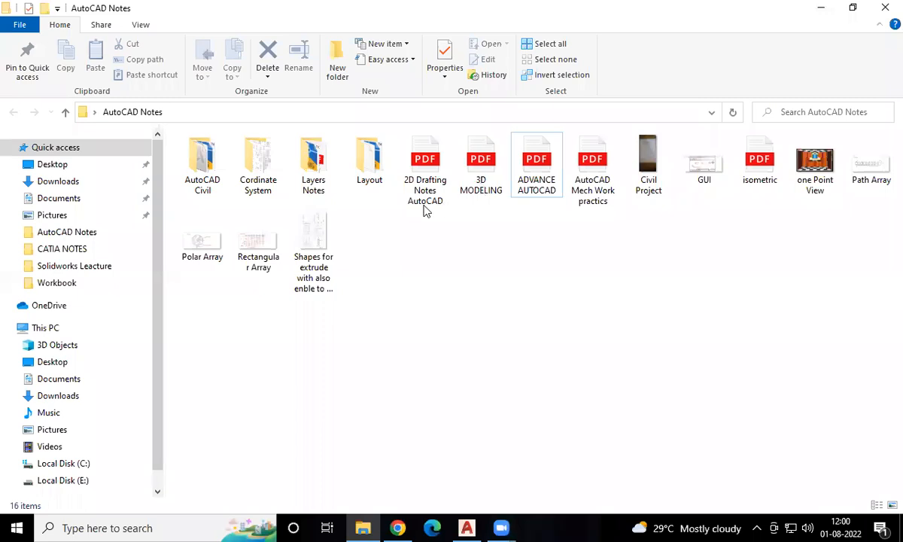
key("Left")
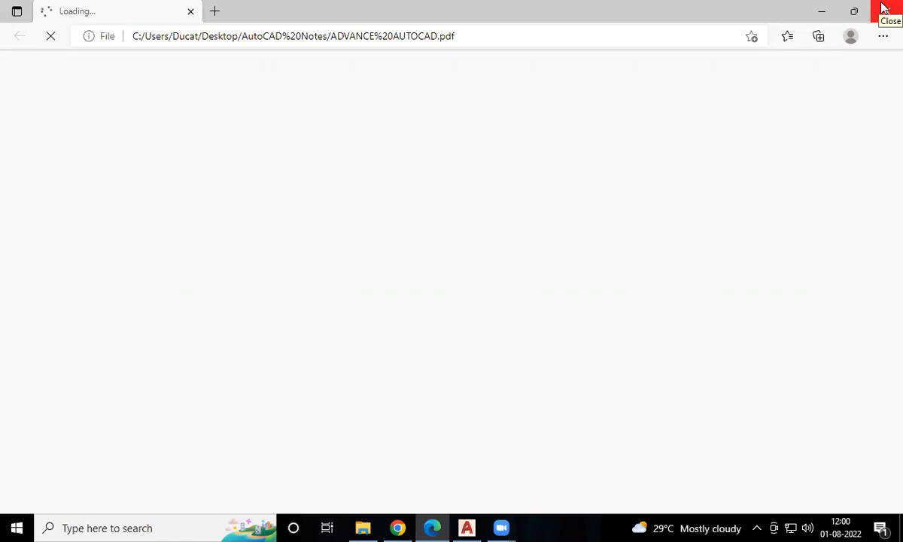
left_click(823, 9)
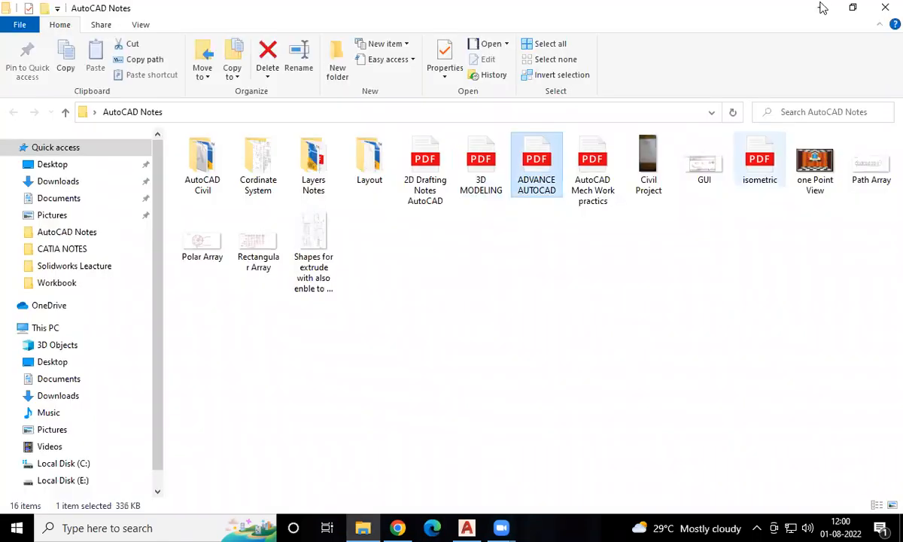
left_click(822, 9)
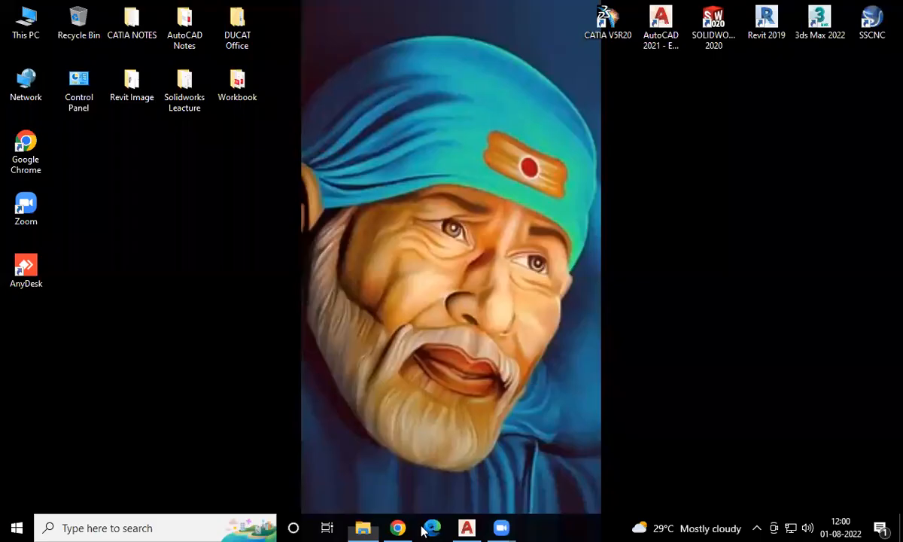
left_click(466, 527)
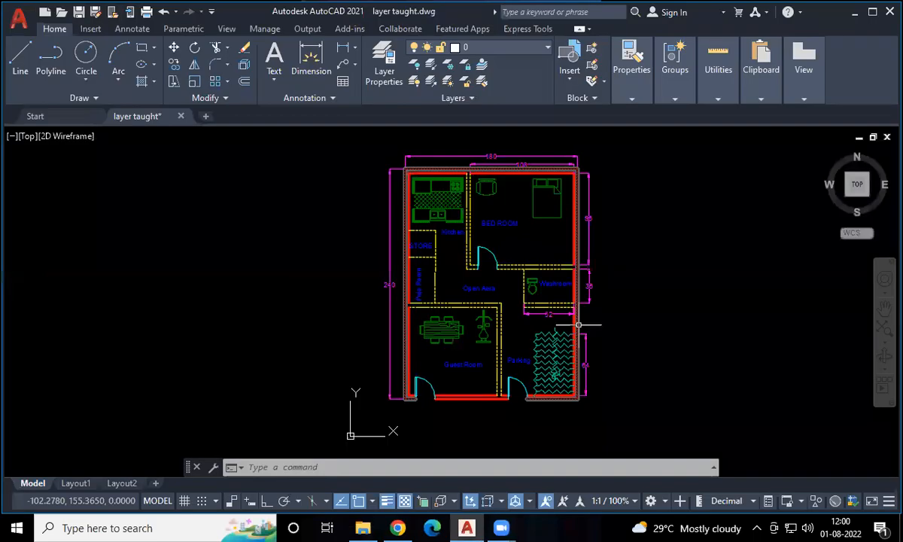
Start plotting the floor plan from model space and choose DWG To PDF.pc3 as the plotter.
middle_click_drag(577, 325, 559, 340)
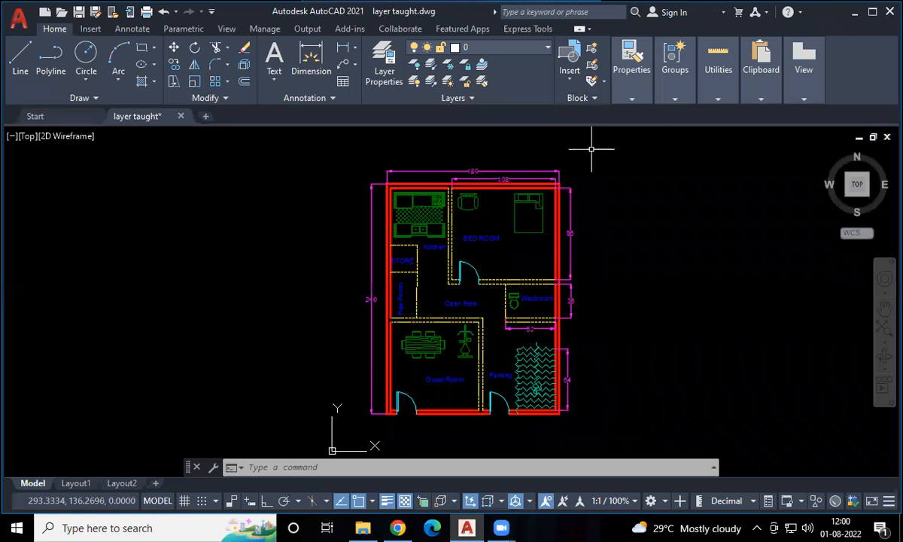
key("ctrl+p")
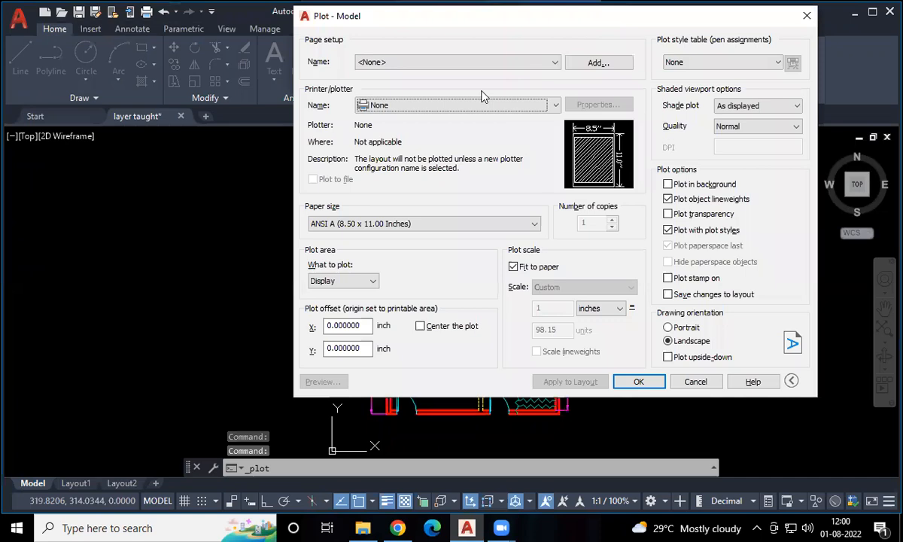
left_click(405, 112)
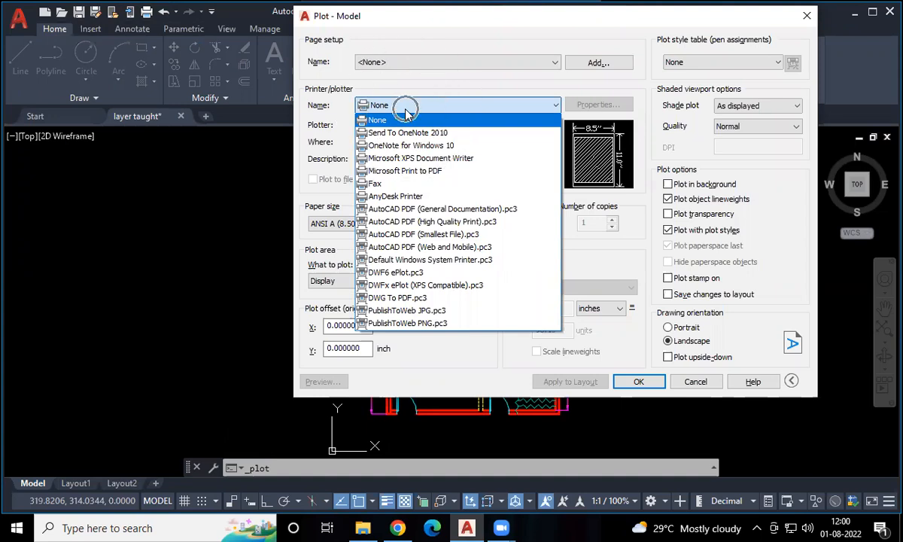
left_click(390, 298)
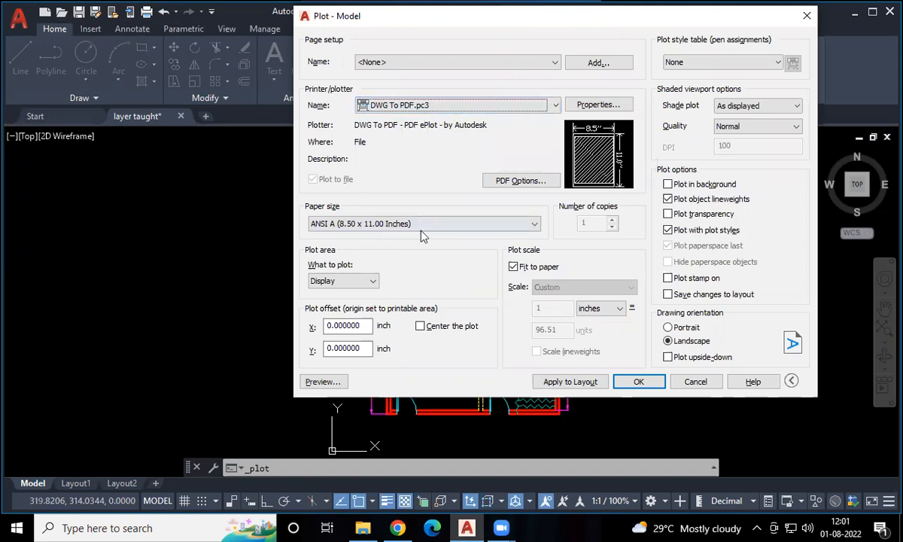
Set the plot's paper size to ISO A4 (210.00 x 297.00 MM).
left_click(506, 224)
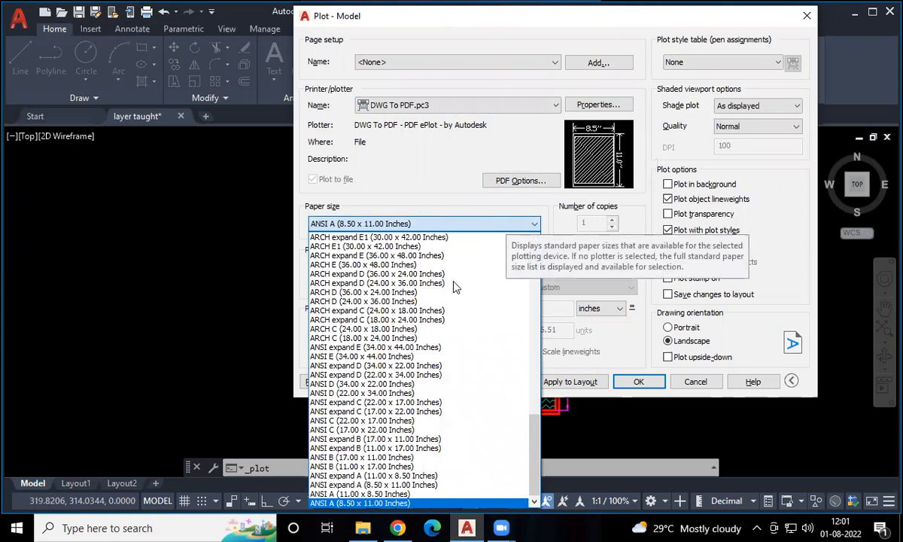
scroll(430, 342, "up", 5)
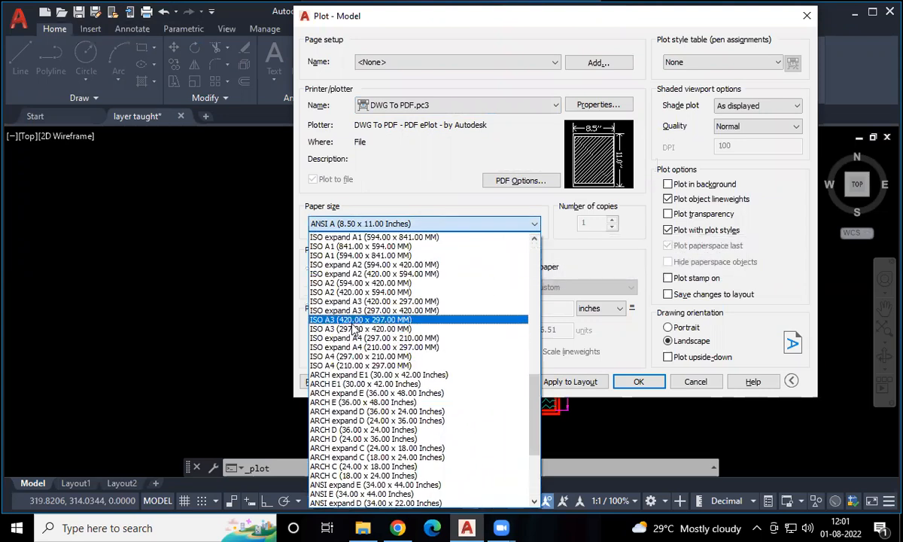
left_click(353, 366)
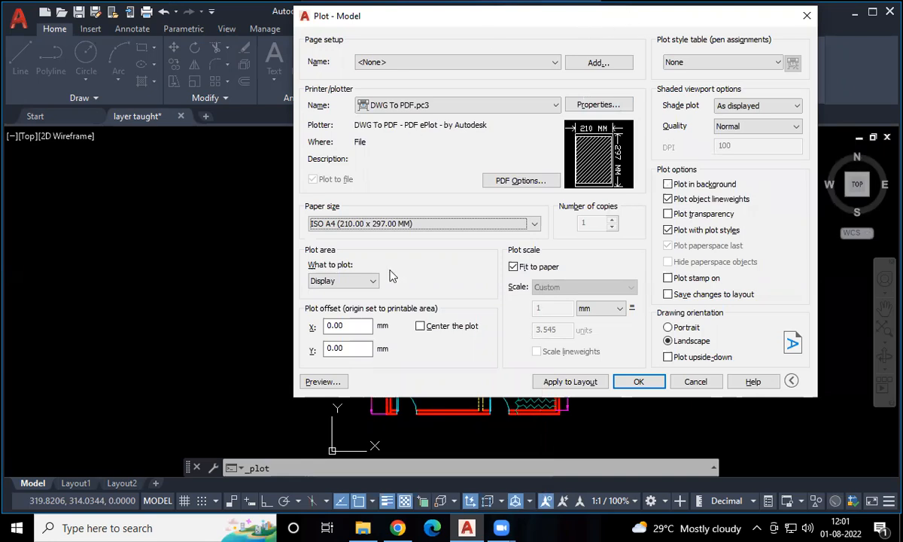
left_click(393, 226)
scroll(335, 278, "up", 1)
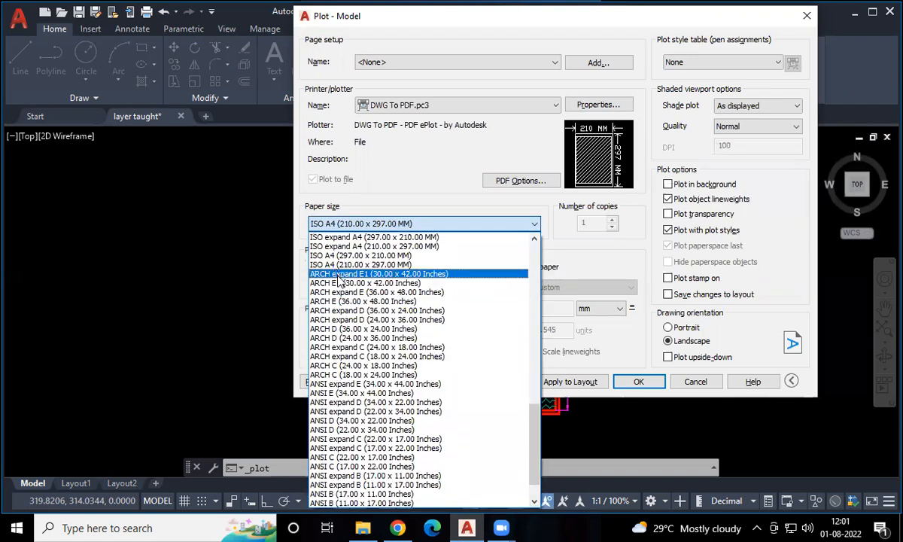
scroll(331, 263, "up", 2)
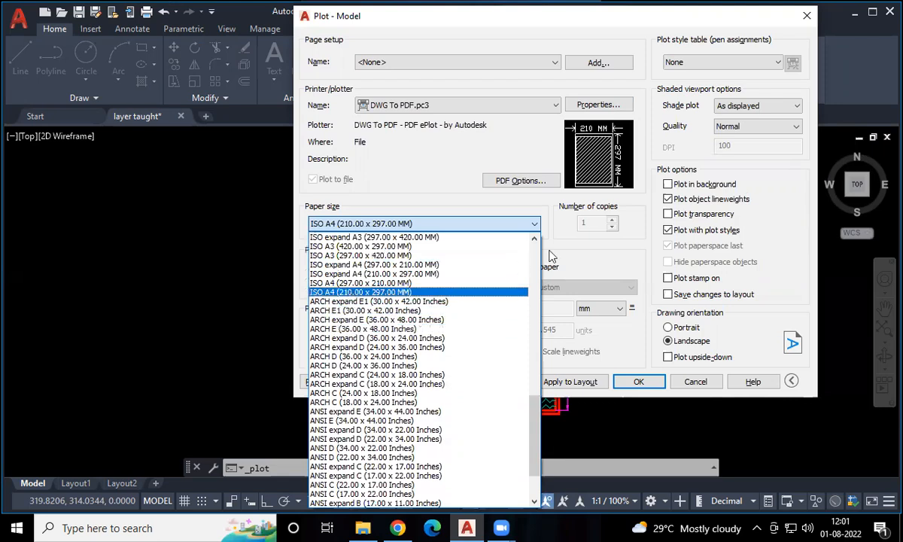
left_click(351, 294)
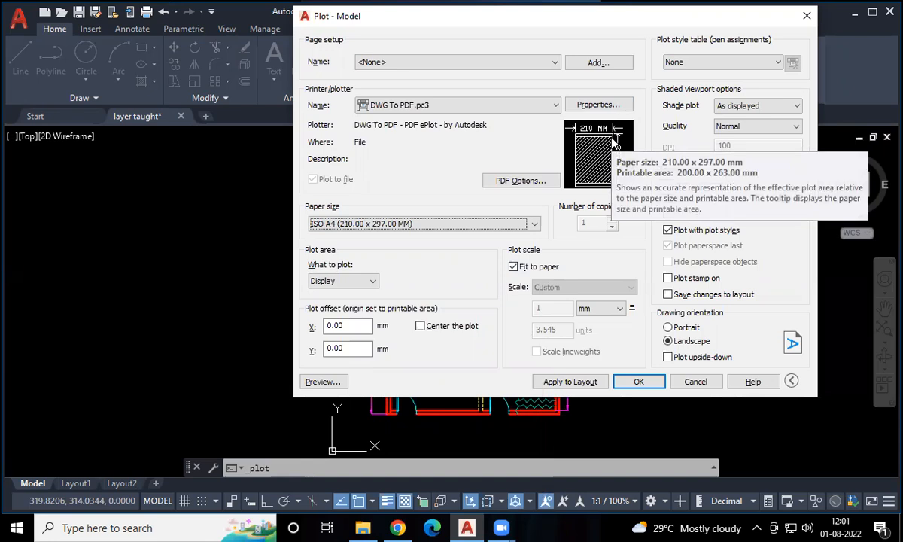
Preview the landscape plot of the current display twice and set the drawing orientation to Portrait.
left_click(321, 381)
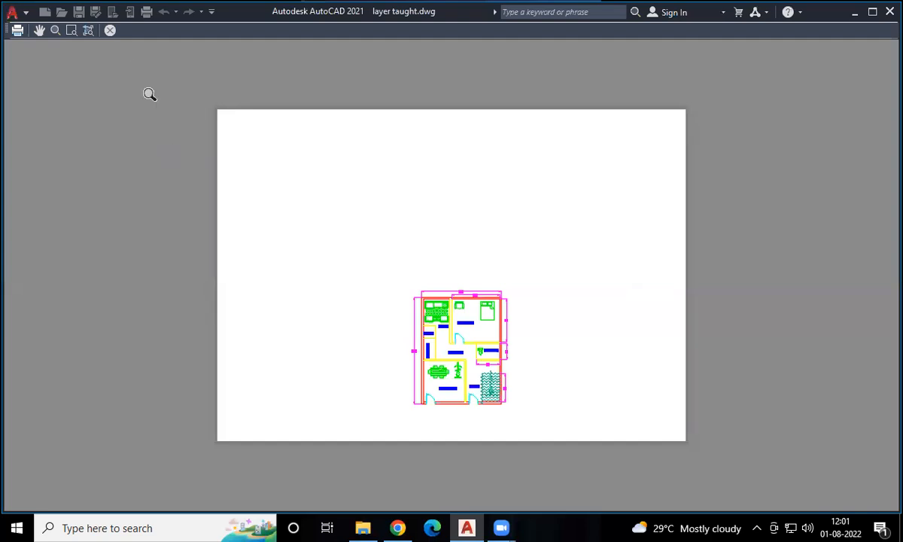
left_click(110, 30)
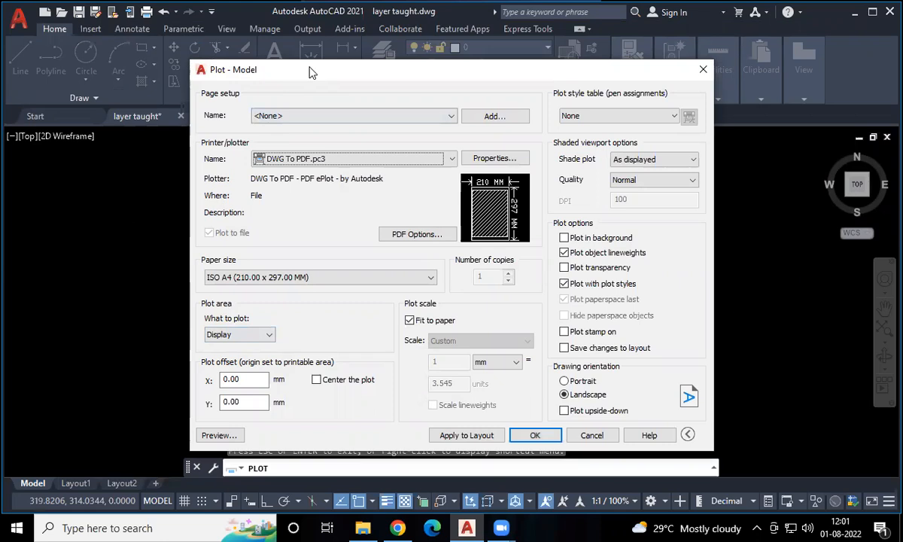
left_click_drag(313, 71, 274, 40)
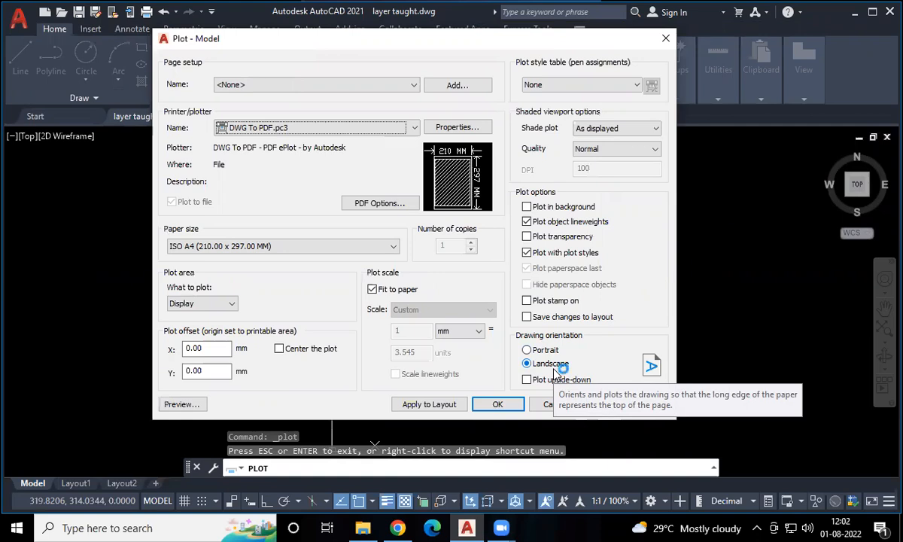
left_click(178, 405)
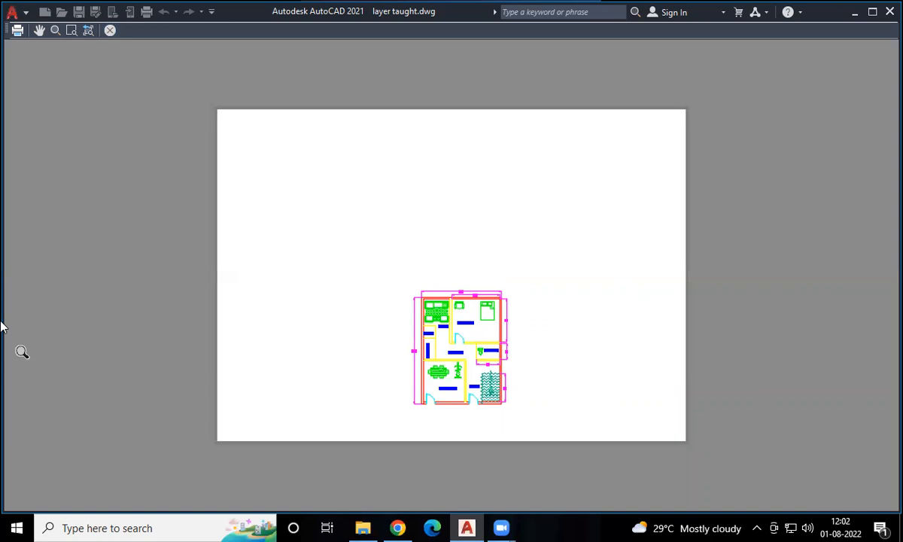
key("Escape")
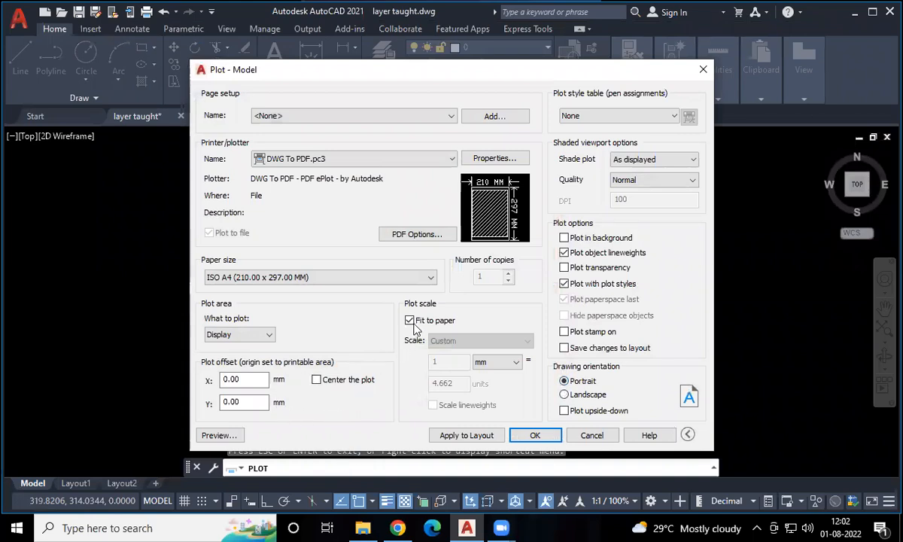
Center the plot and define the plot area as a window around the whole floor plan and its dimensions.
left_click(343, 380)
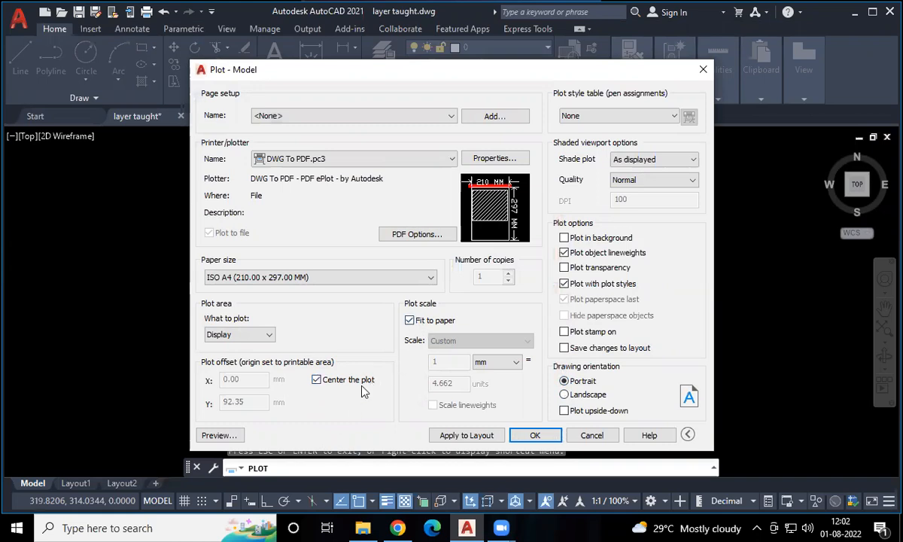
left_click(263, 337)
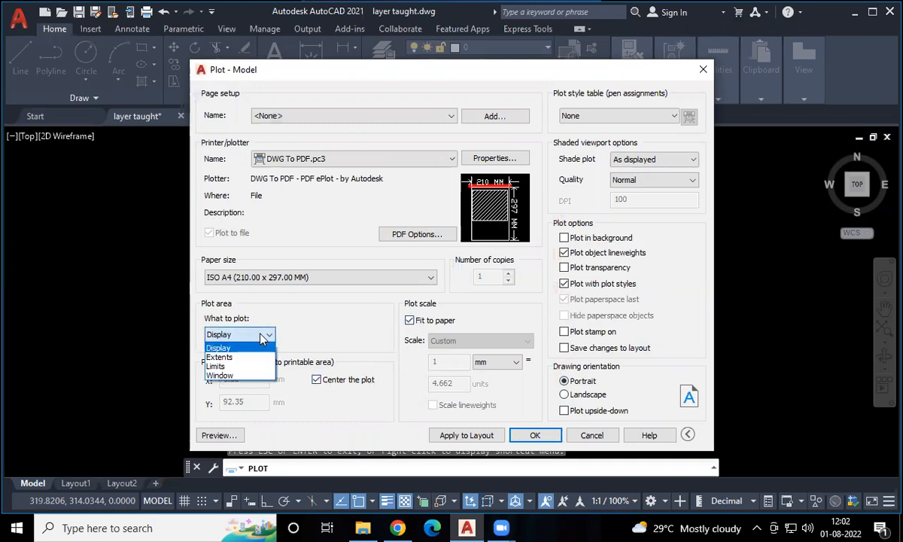
left_click(249, 375)
middle_click_drag(371, 208, 360, 181)
left_click(343, 134)
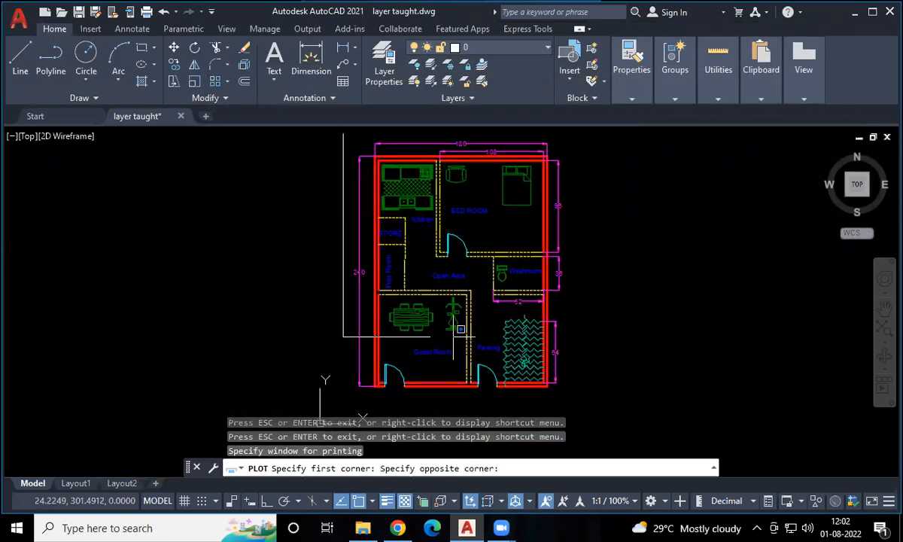
left_click(570, 396)
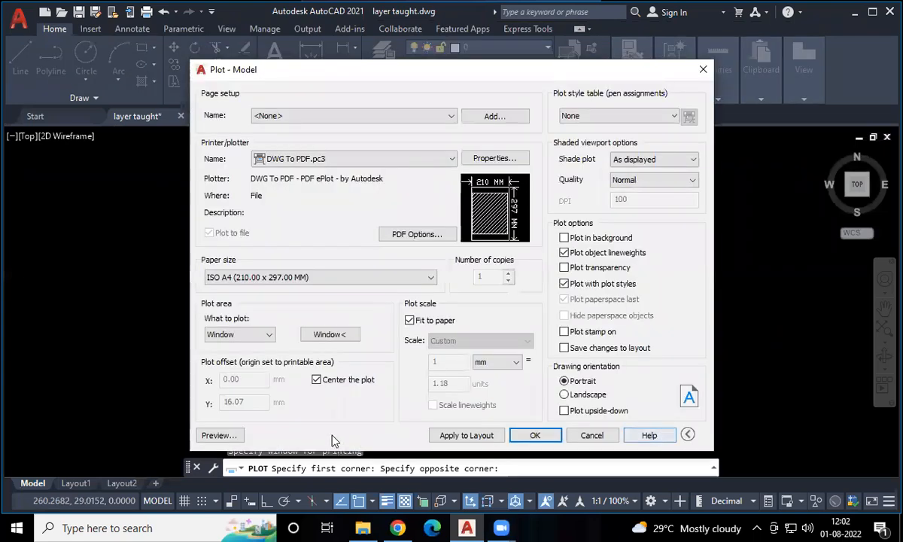
Preview the windowed portrait plot and examine the floor plan's rooms, labels and dimensions up close.
left_click(219, 435)
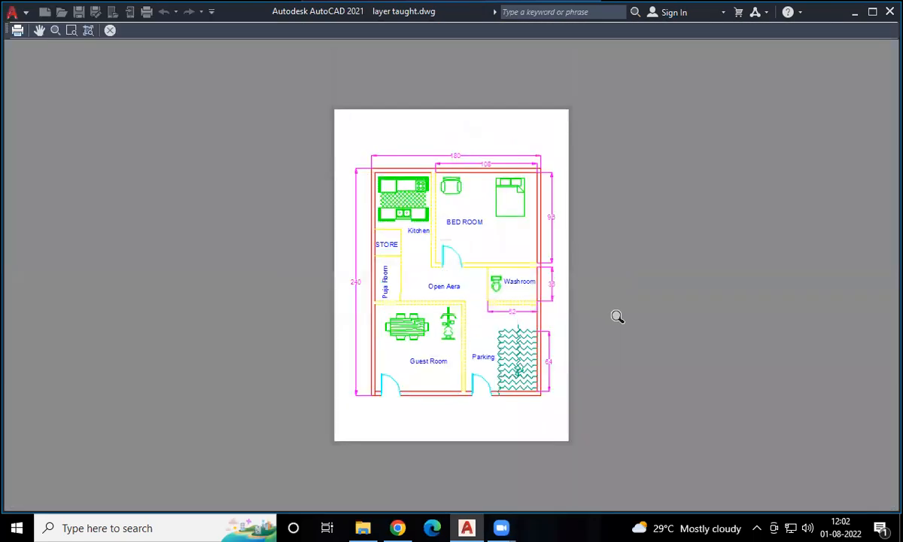
scroll(519, 189, "up", 4)
scroll(419, 203, "up", 1)
middle_click_drag(421, 205, 323, 317)
middle_click_drag(689, 258, 592, 280)
scroll(659, 244, "up", 1)
scroll(569, 244, "down", 2)
middle_click_drag(510, 261, 844, 206)
scroll(419, 259, "down", 3)
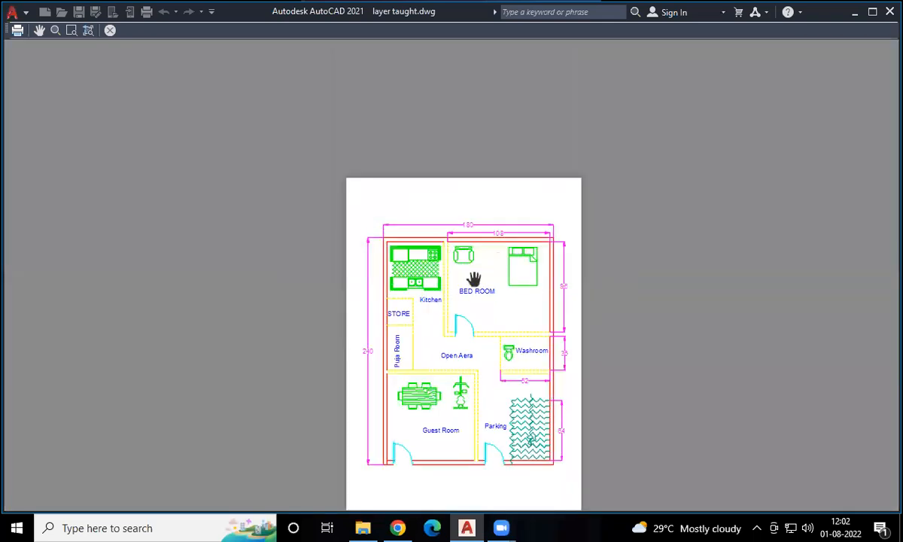
middle_click_drag(471, 279, 394, 204)
Plot the previewed floor plan to a PDF file named 1 on the desktop and return to the drawing.
left_click(17, 30)
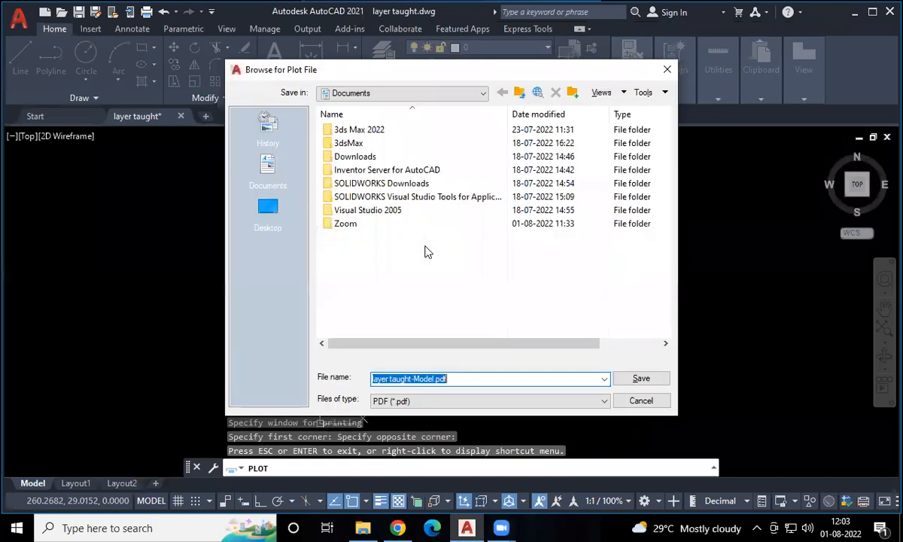
left_click(267, 209)
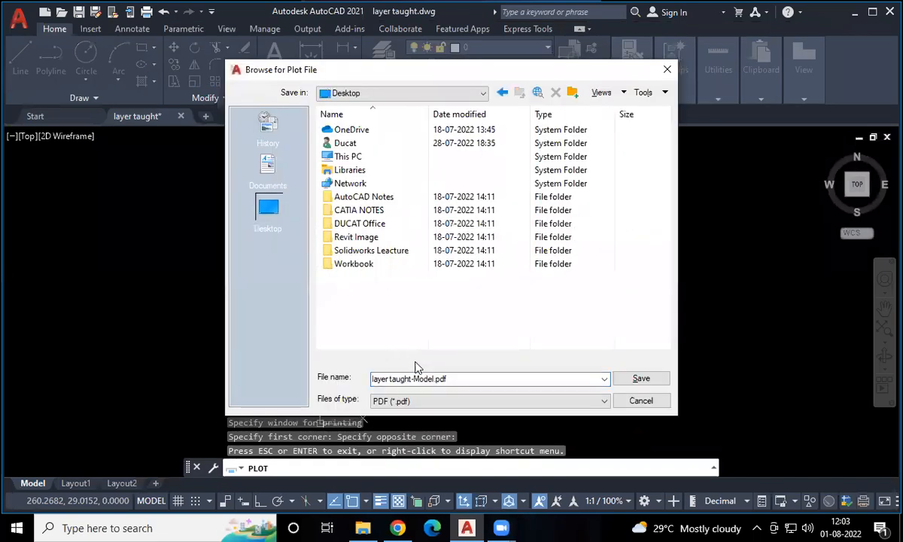
type("5")
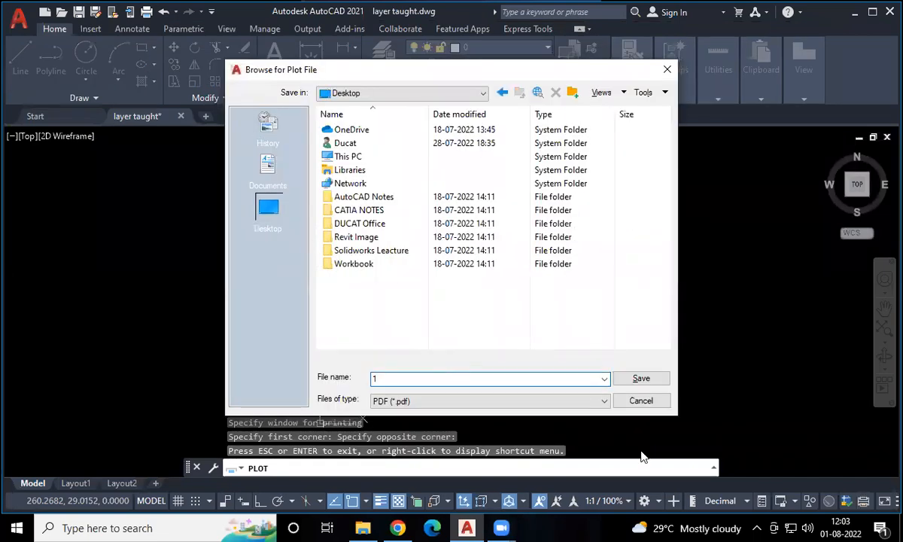
left_click(641, 377)
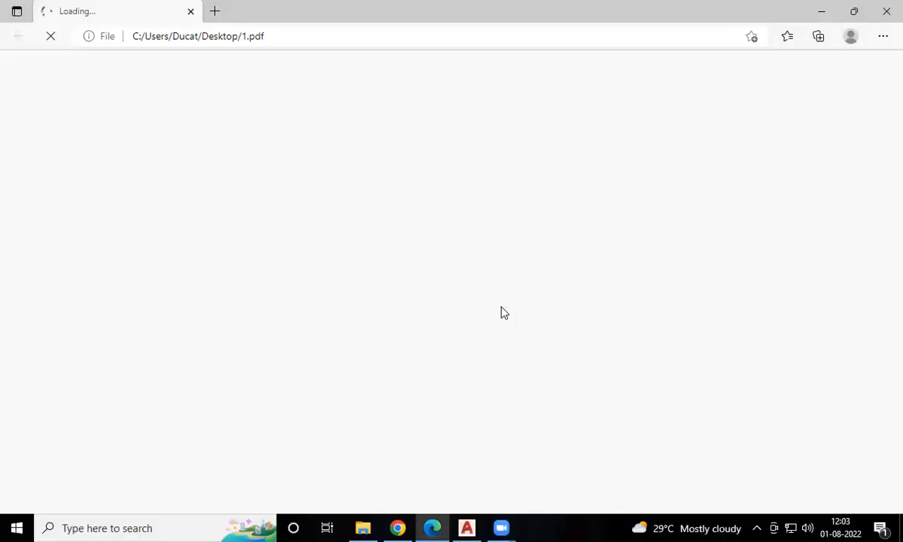
left_click(824, 20)
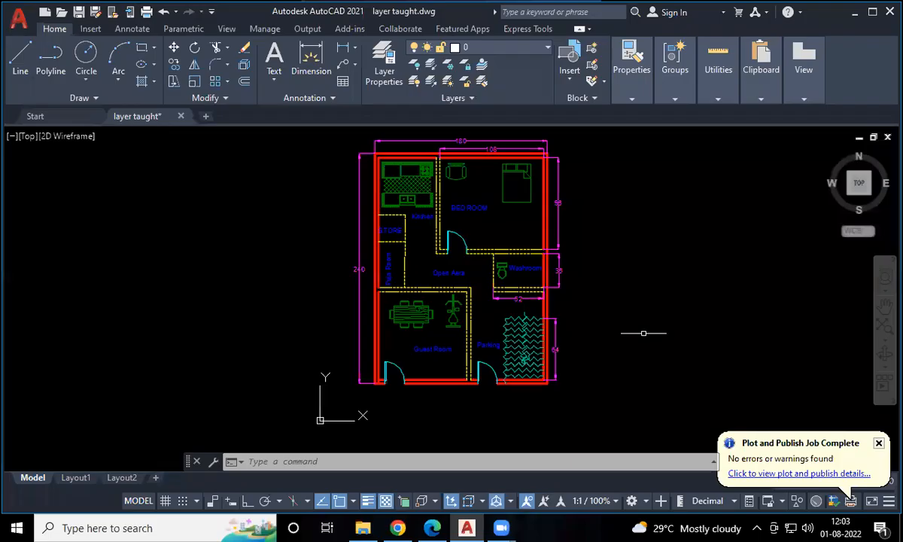
Set up a centered portrait plot with the DWG To PDF.pc3 plotter on ISO A4 (210.00 x 297.00 MM) paper.
middle_click_drag(540, 264, 496, 275)
key("ctrl+p")
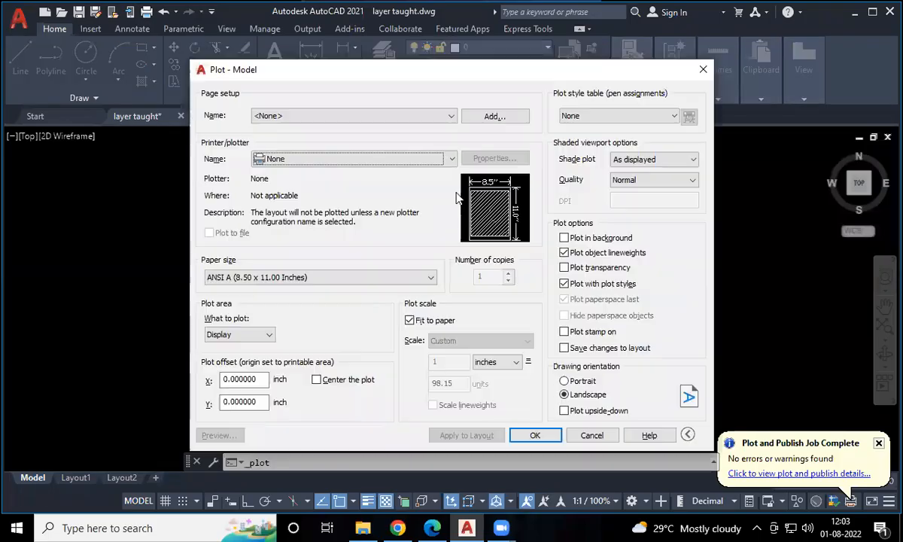
left_click(419, 159)
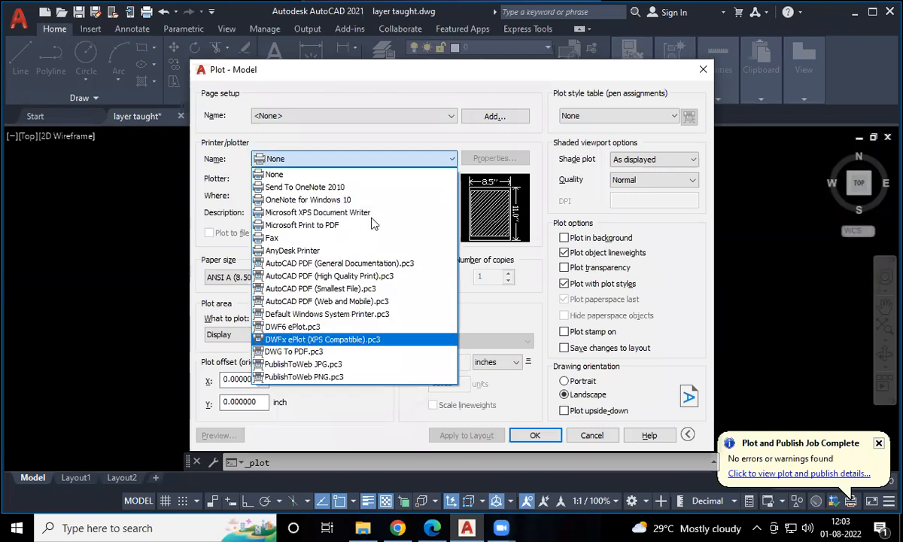
left_click(353, 352)
left_click(345, 276)
scroll(254, 103, "up", 2)
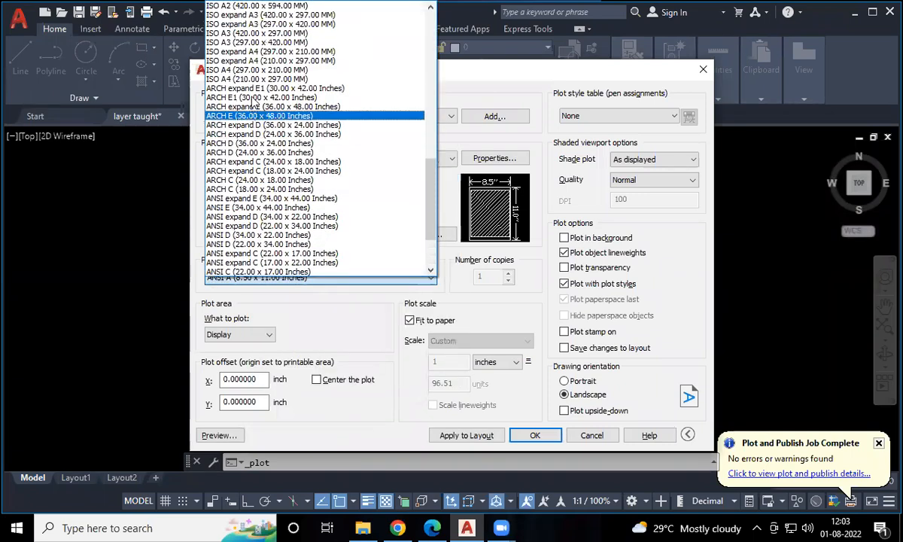
left_click(236, 79)
left_click(564, 380)
left_click(317, 379)
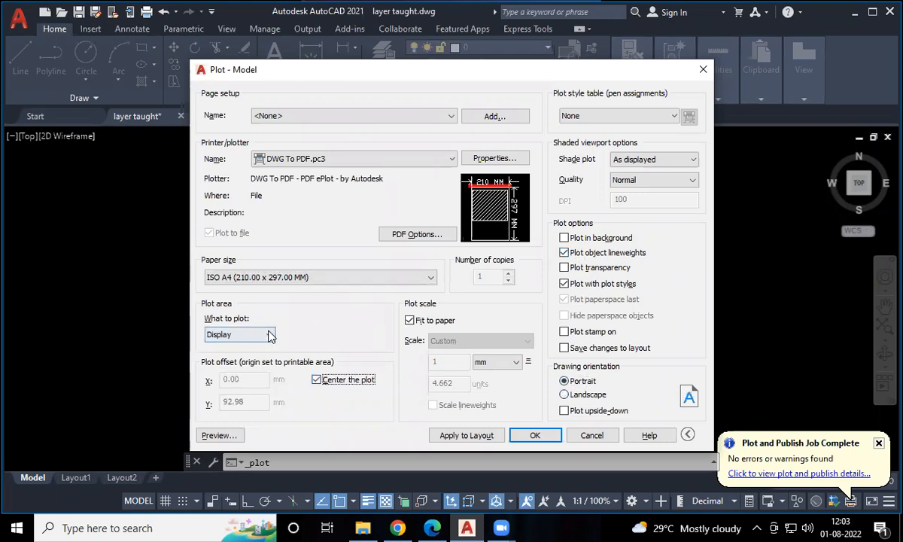
Define the plot area as a window around the whole dimensioned floor plan and turn off plotting of object lineweights.
left_click(270, 336)
left_click(239, 374)
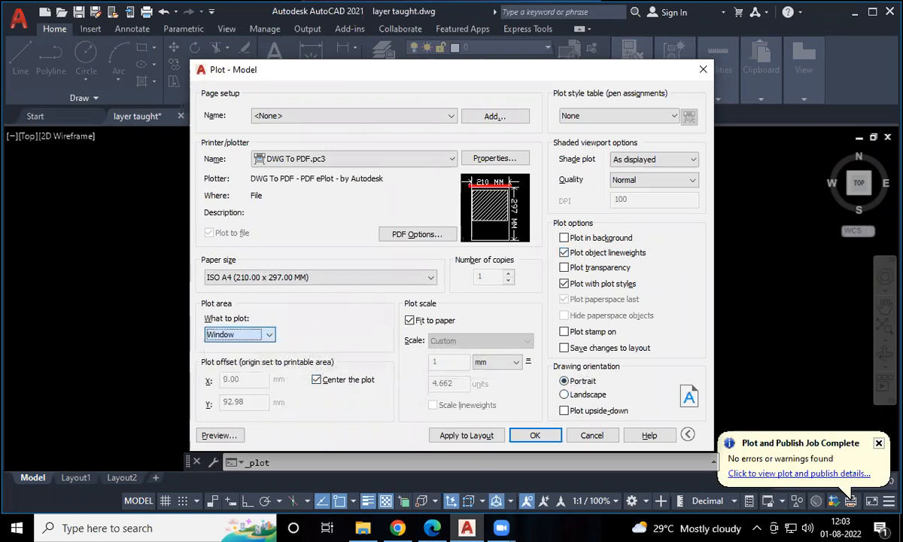
left_click(300, 145)
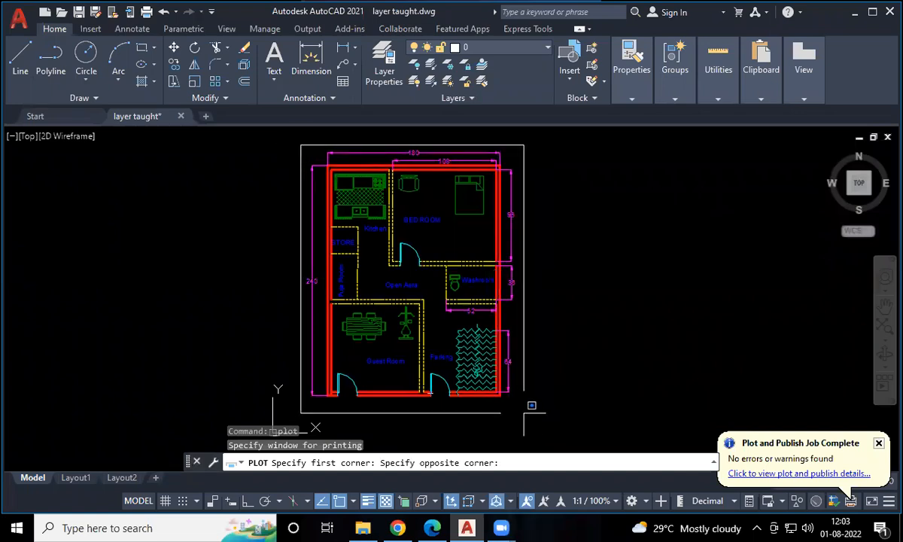
left_click(521, 407)
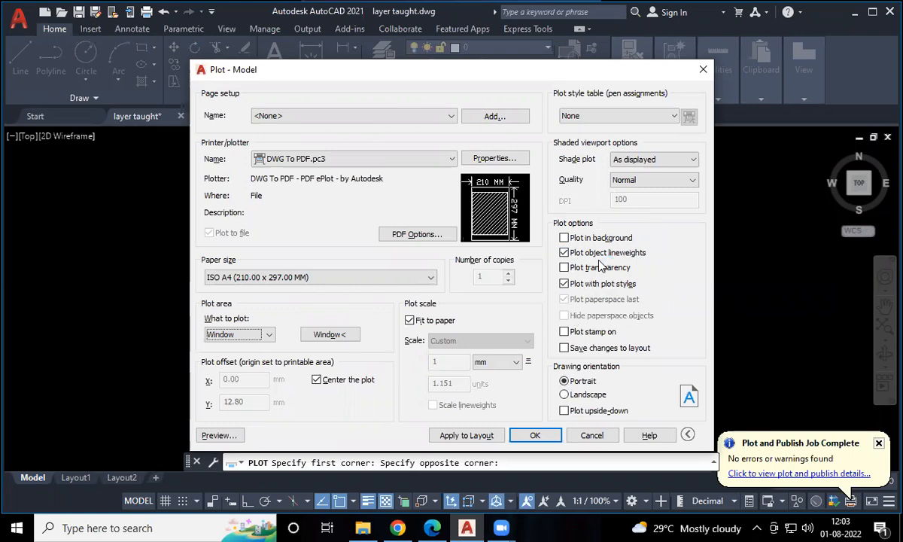
left_click(604, 259)
left_click(571, 257)
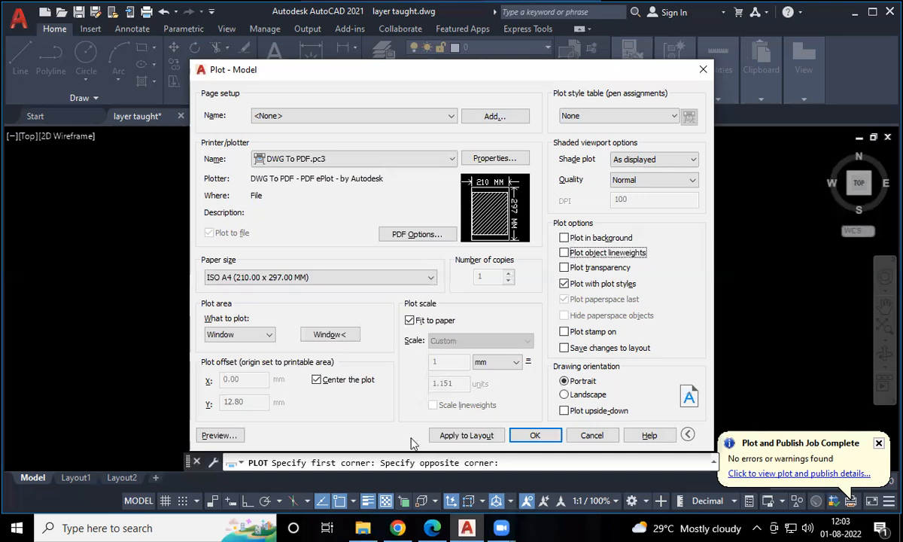
Preview the plot without lineweights and examine the outer wall lines, dimensions and room layout up close.
left_click(222, 436)
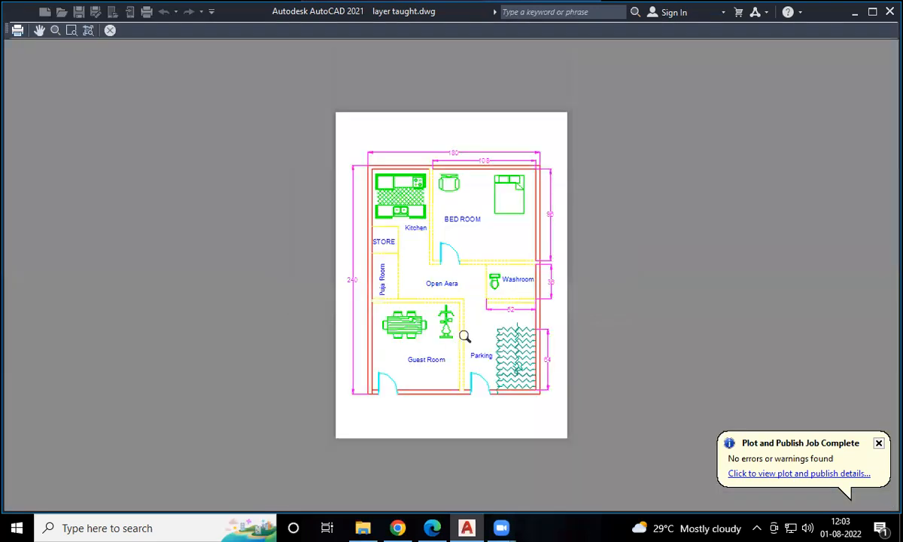
scroll(482, 179, "up", 5)
middle_click_drag(544, 223, 528, 329)
scroll(640, 202, "up", 3)
middle_click_drag(685, 234, 638, 297)
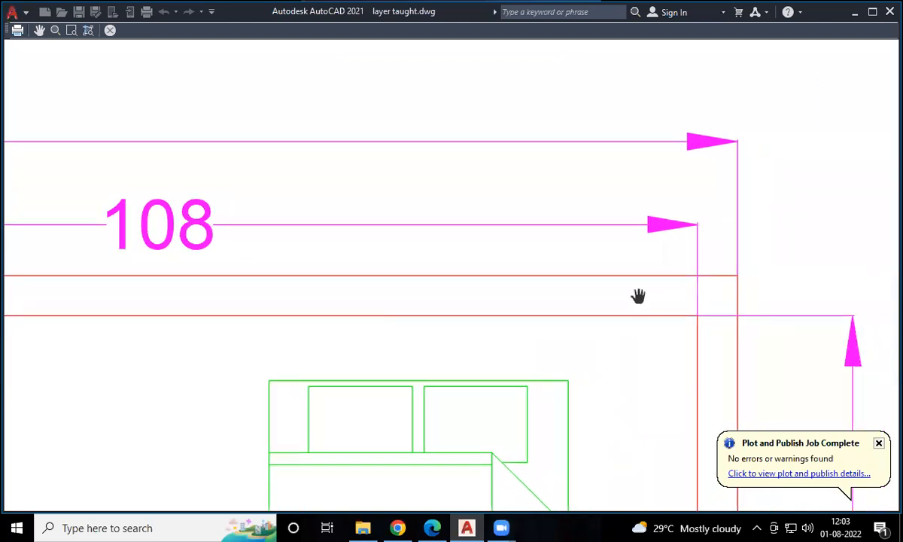
scroll(638, 296, "down", 5)
middle_click_drag(423, 400, 568, 288)
scroll(568, 288, "down", 2)
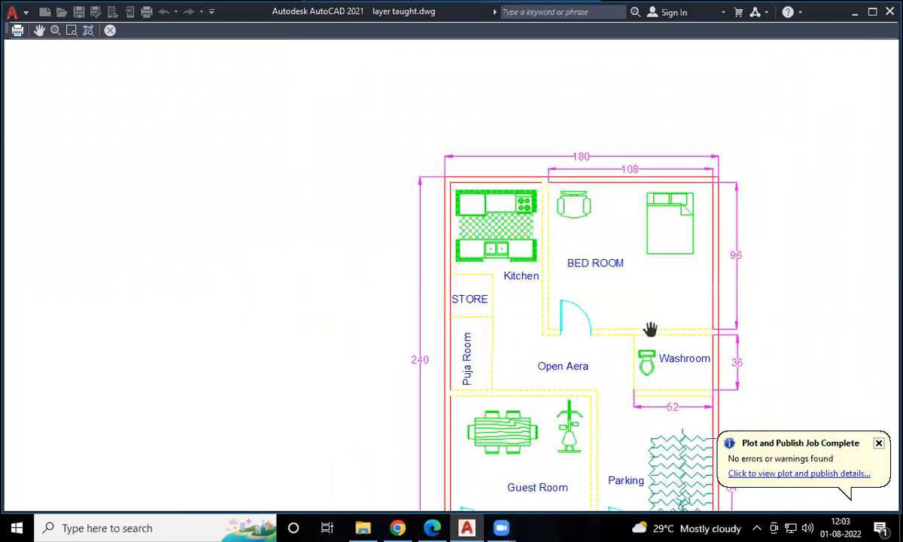
middle_click_drag(649, 330, 566, 288)
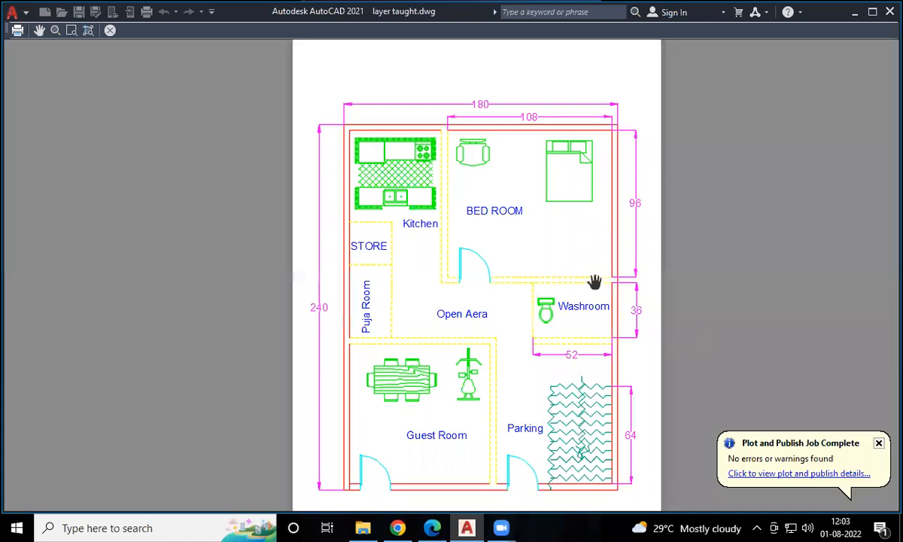
Plot the previewed floor plan to a PDF file named 2 on the desktop.
left_click(18, 30)
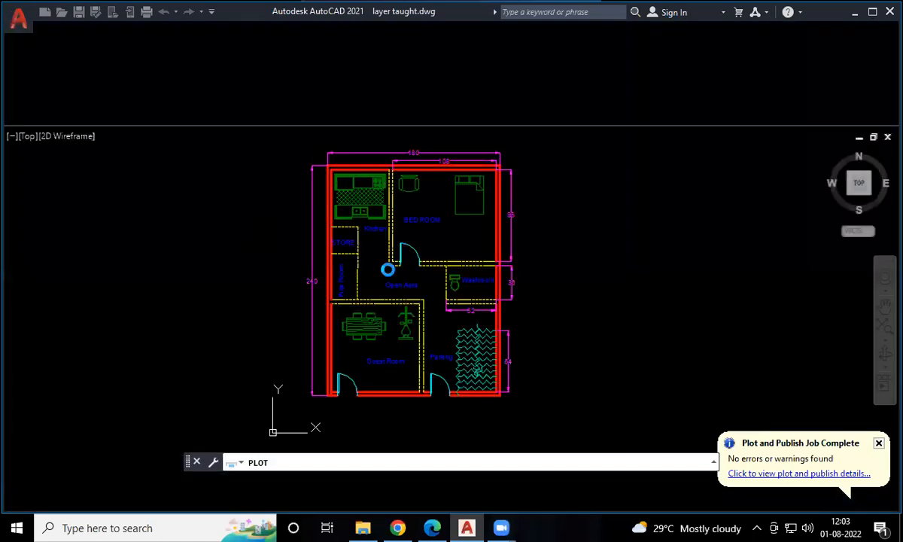
type("2")
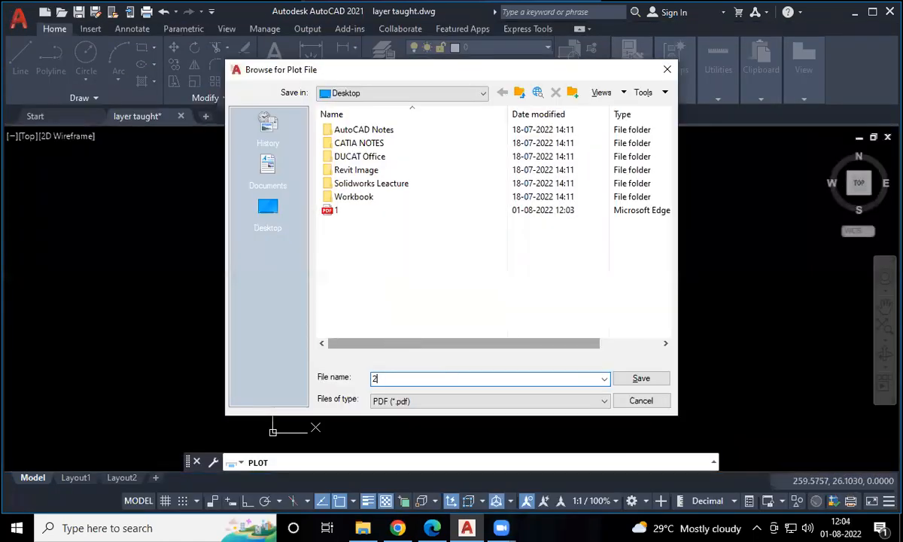
key("Return")
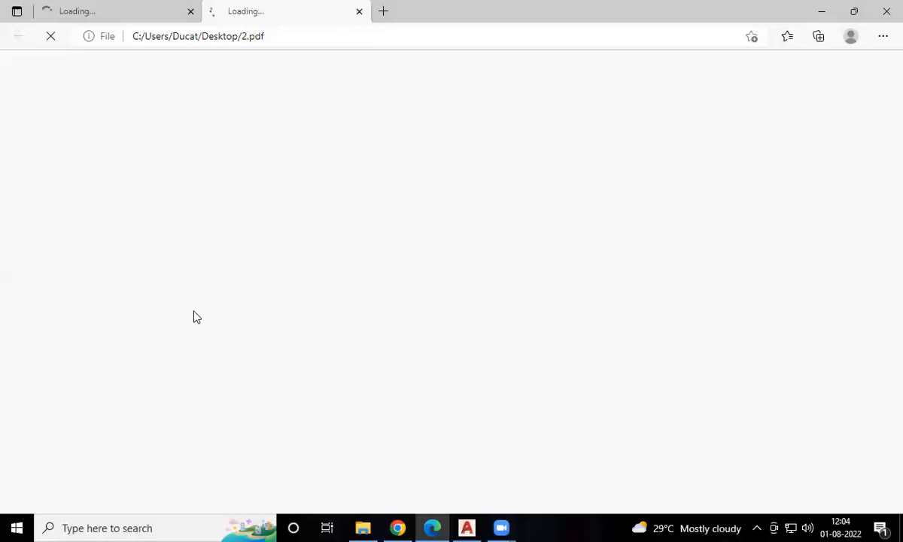
Check the plotted 1.pdf and 2.pdf files in the browser, and close it to return to the drawing.
left_click(141, 10)
left_click(262, 14)
left_click(107, 8)
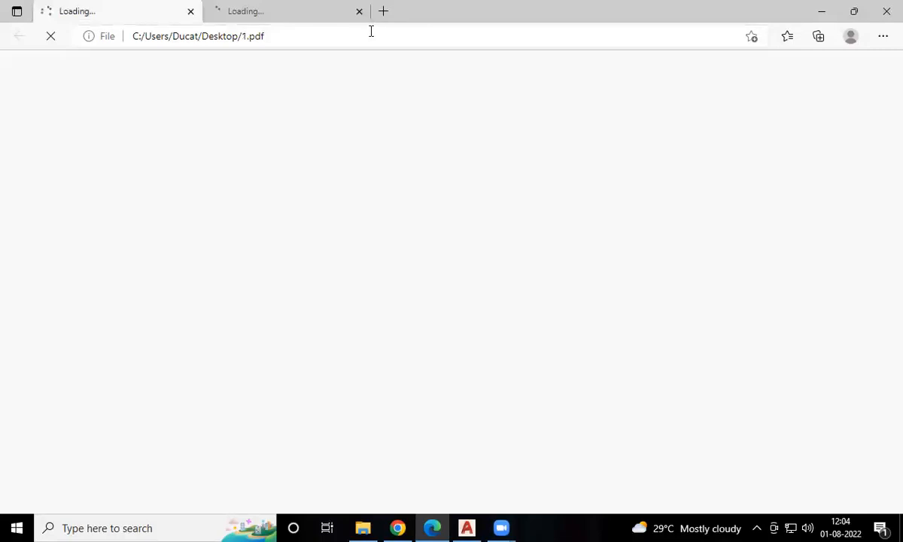
left_click(886, 10)
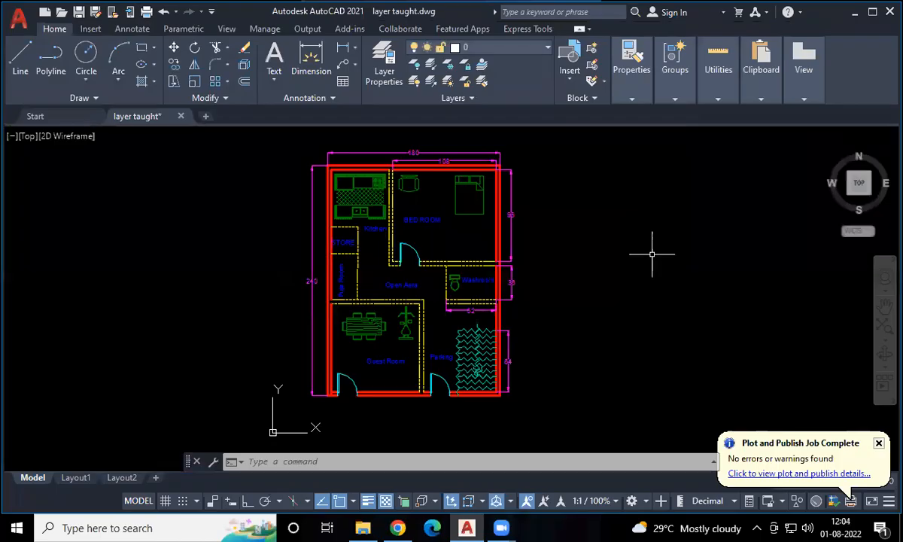
Unlock the Furniture layer and exclude it from plotting in the layer properties.
middle_click_drag(652, 255, 649, 248)
middle_click_drag(436, 177, 402, 203)
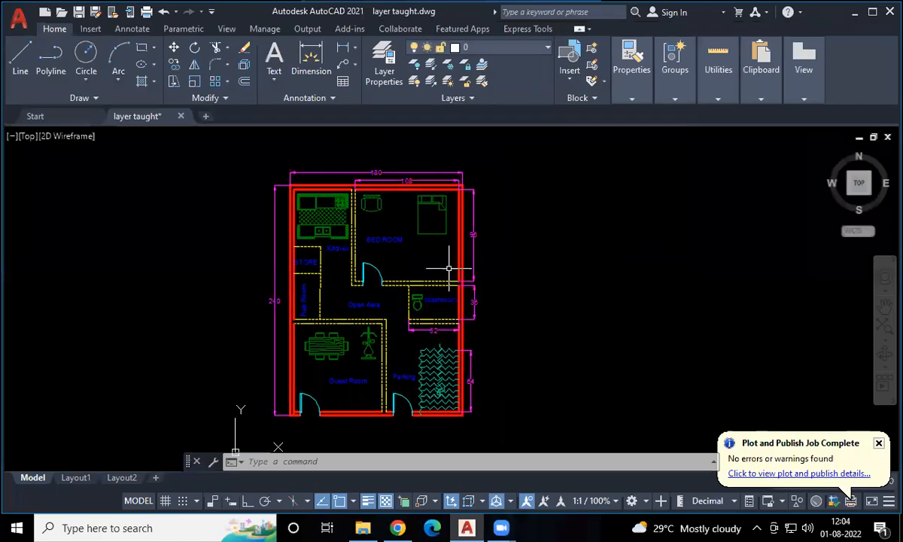
type("la")
key("Return")
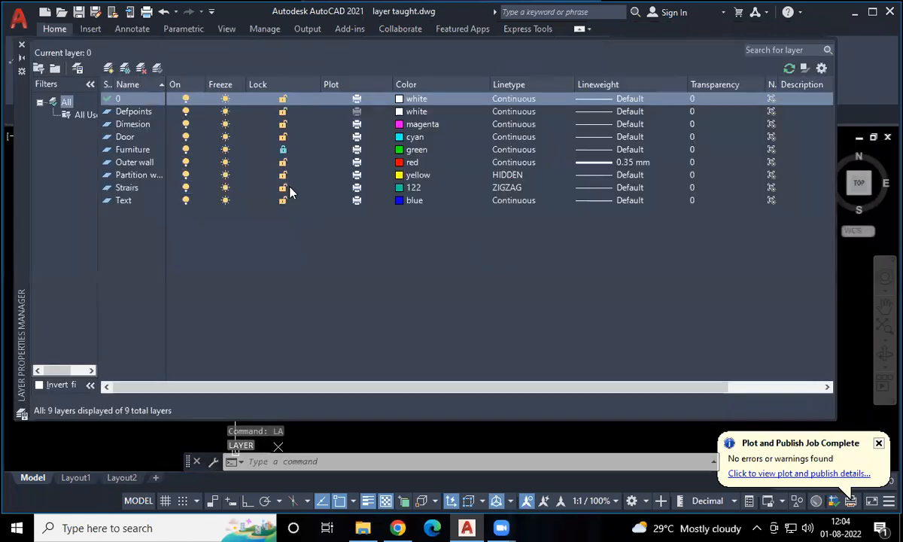
left_click(283, 149)
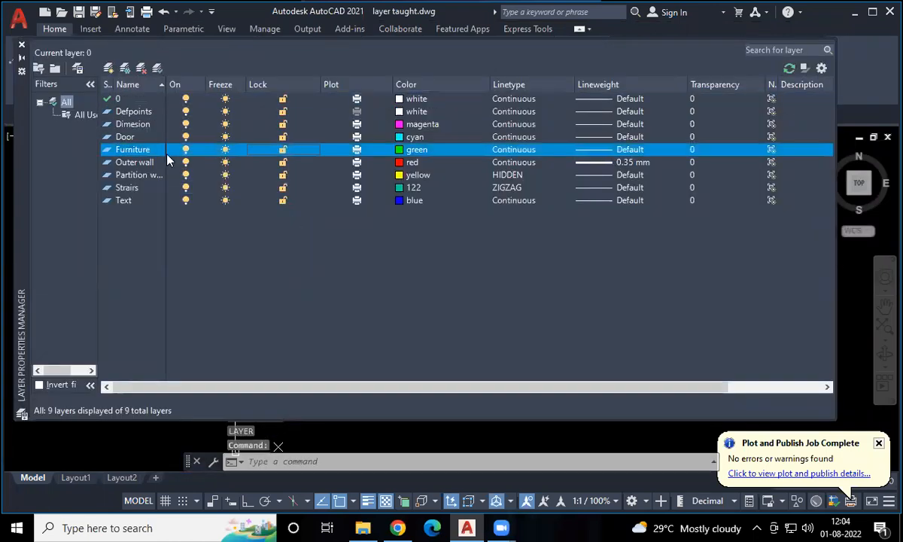
left_click(358, 152)
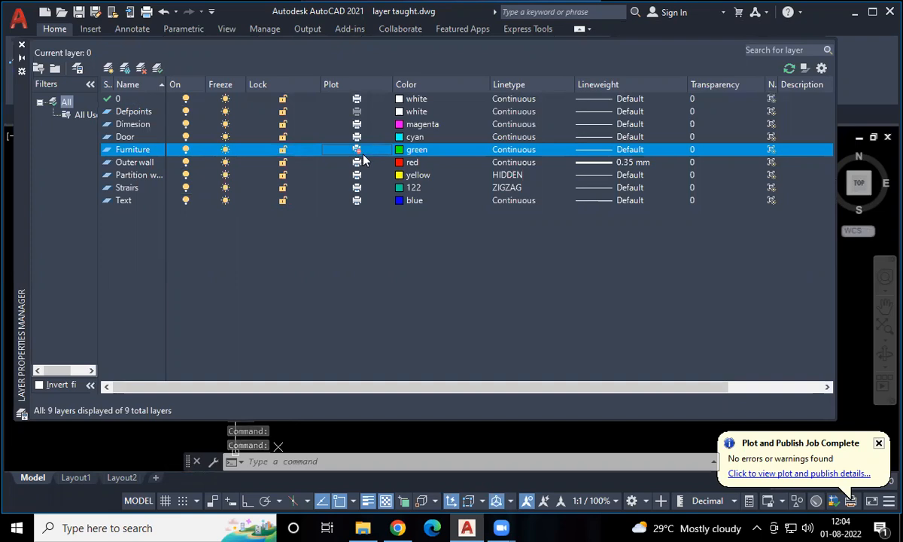
left_click(22, 46)
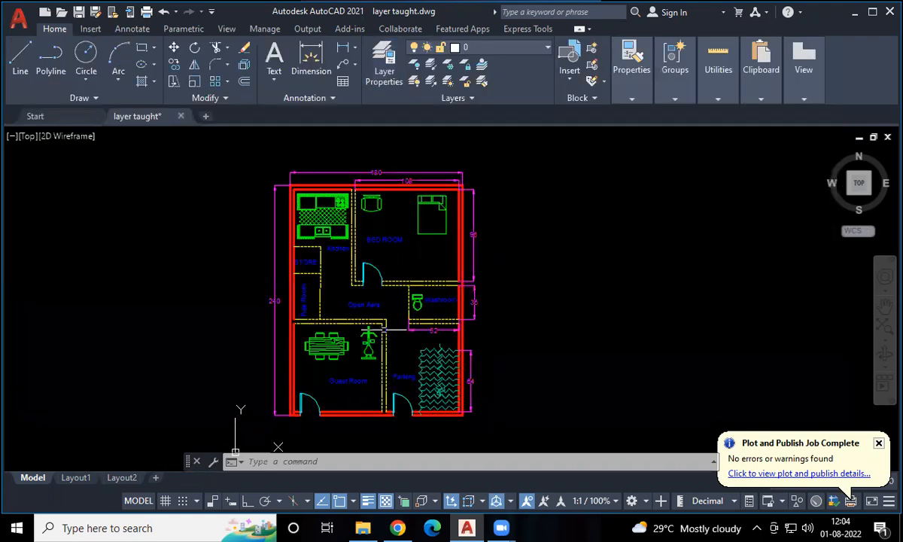
Start a new plot with DWG To PDF.pc3 on ISO A4 (210.00 x 297.00 MM) paper with object lineweights off.
middle_click_drag(442, 335, 478, 336)
key("ctrl+p")
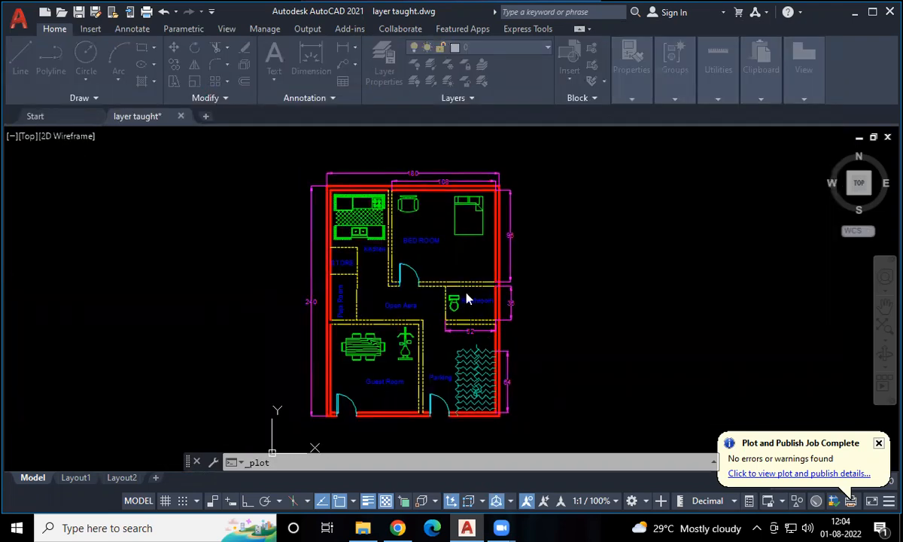
left_click(386, 158)
left_click(316, 347)
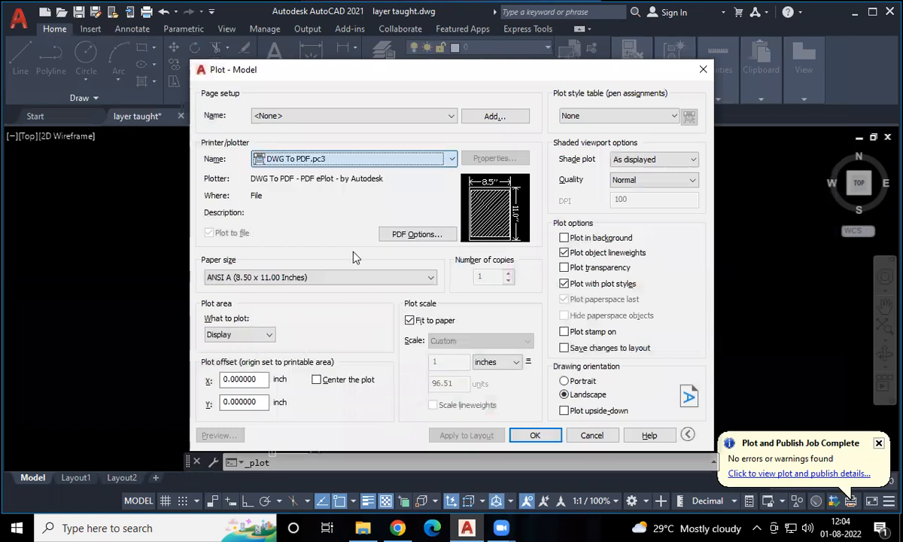
left_click(348, 278)
scroll(236, 63, "up", 3)
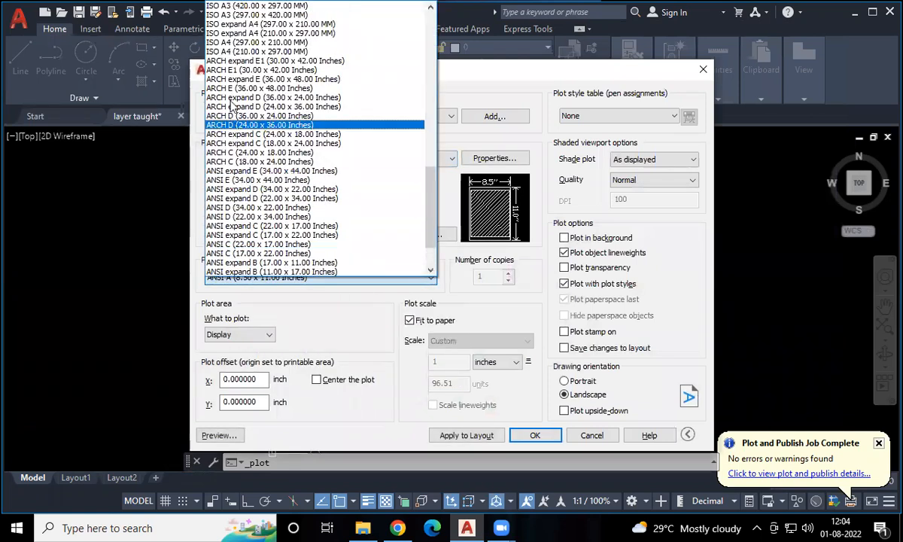
left_click(241, 51)
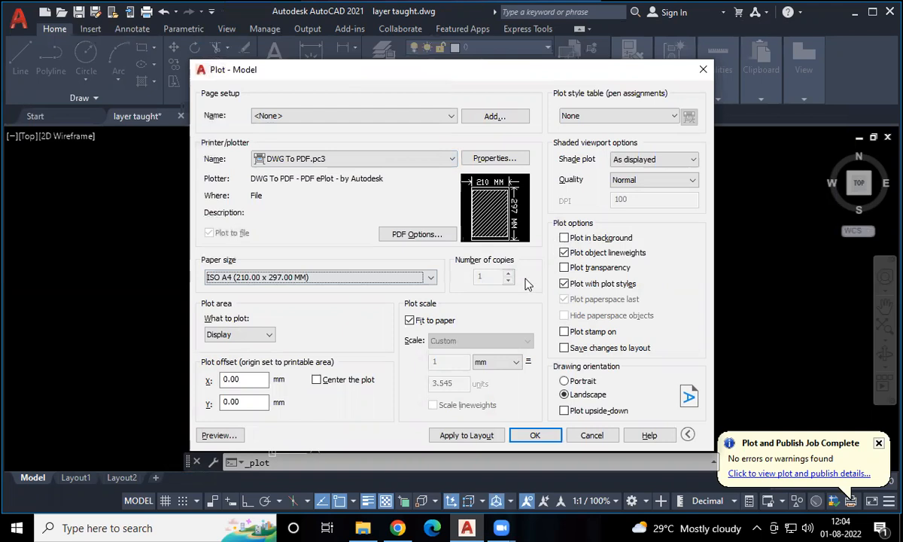
left_click(564, 253)
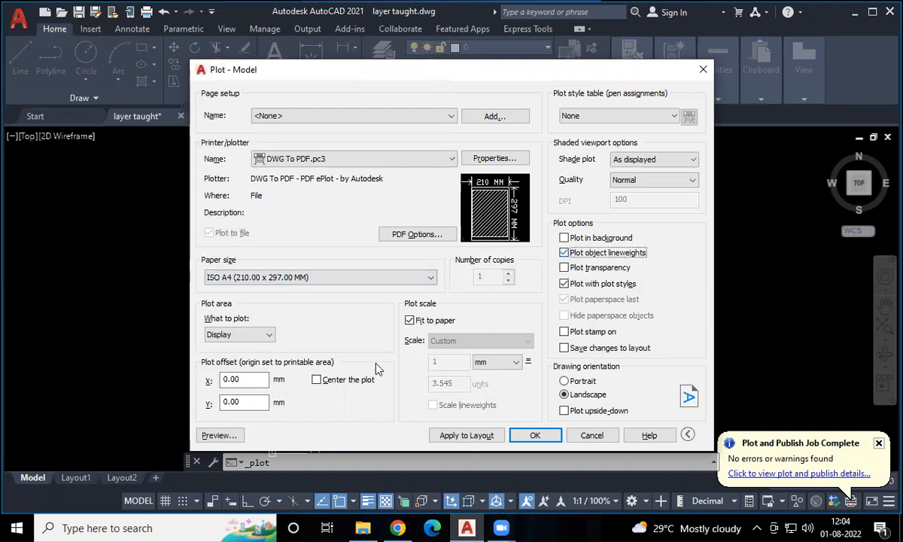
Window the plot area around the whole floor plan, center the plot and set the orientation to Portrait.
left_click(239, 334)
left_click(226, 374)
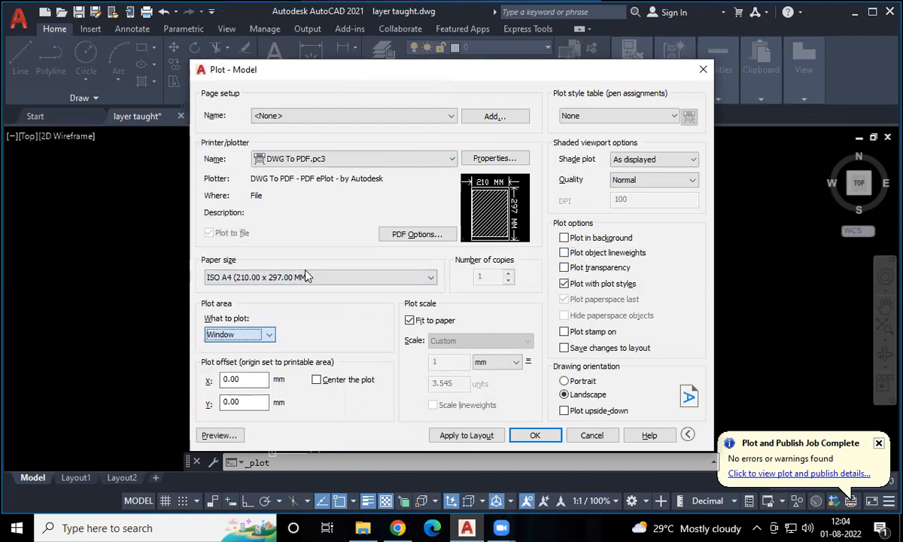
left_click(295, 163)
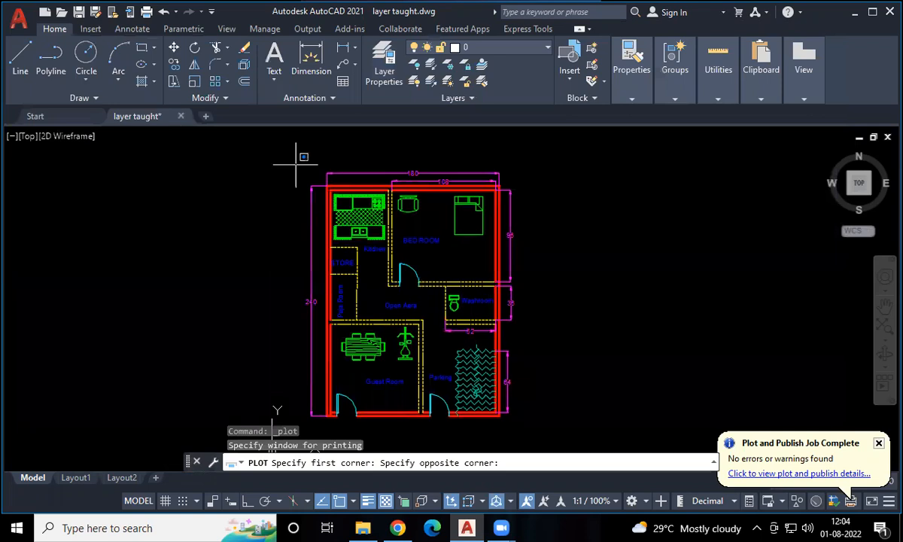
left_click(524, 426)
left_click(318, 380)
left_click(564, 381)
Preview the plot to check whether the furniture is left out, and cancel plotting.
left_click(219, 435)
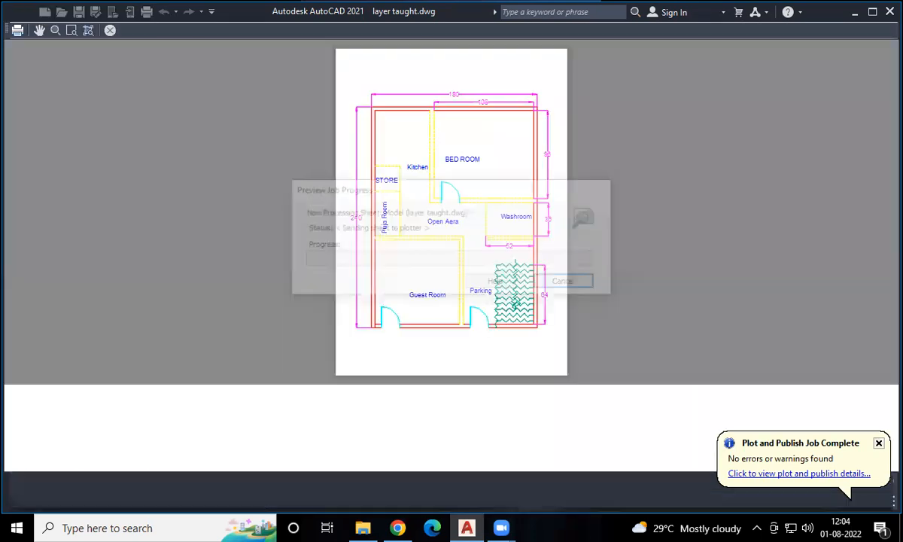
scroll(517, 239, "up", 5)
mouse_move(517, 239)
middle_mouse_down()
mouse_move(552, 267)
mouse_move(576, 322)
mouse_move(616, 302)
middle_mouse_up()
scroll(572, 319, "down", 3)
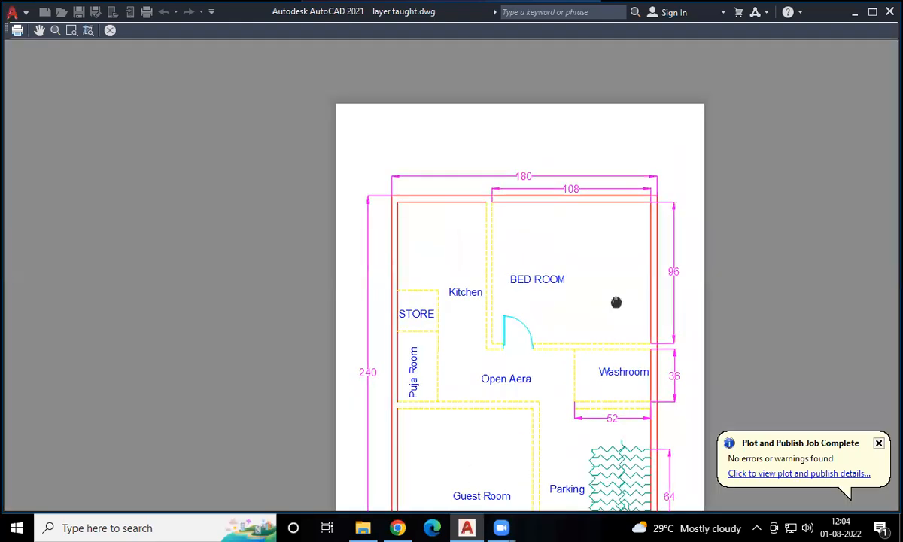
left_click_drag(704, 342, 659, 249)
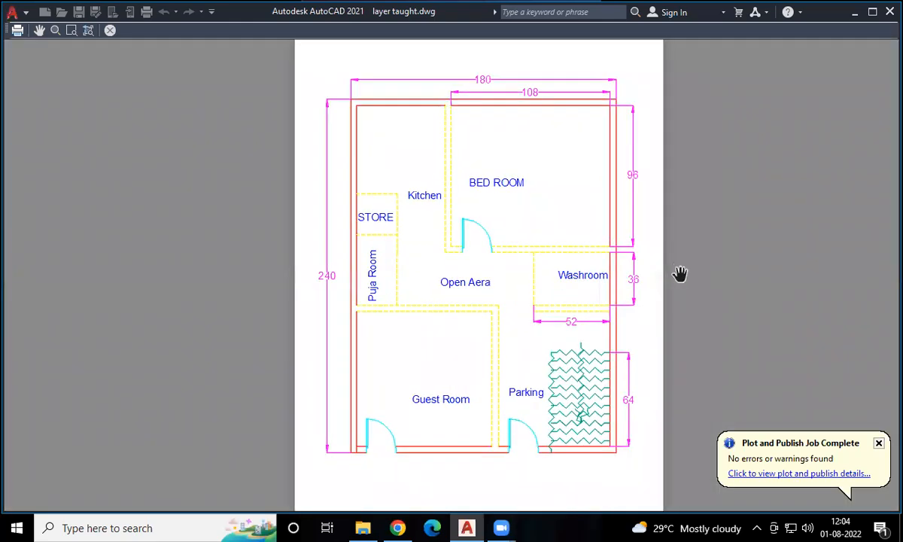
left_click(110, 30)
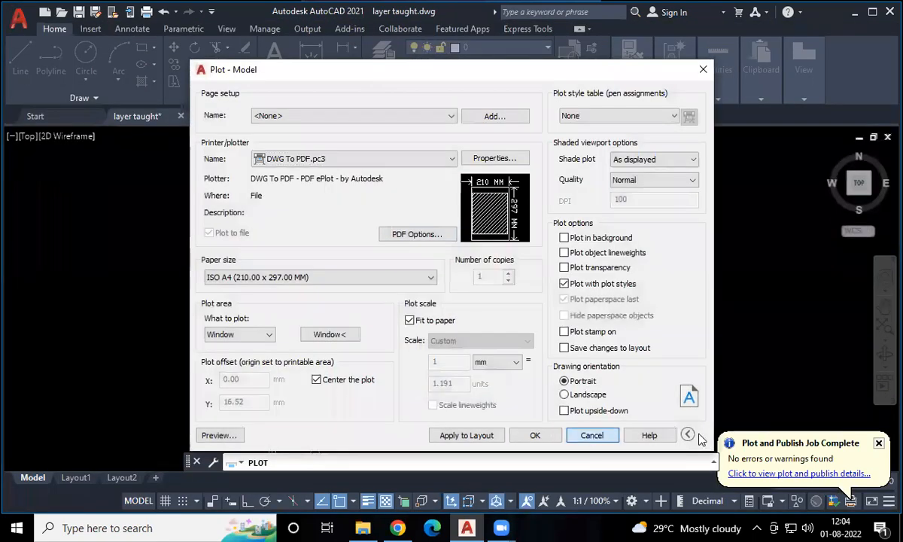
key("Escape")
Make the Furniture layer plottable again in the layer properties.
type("la")
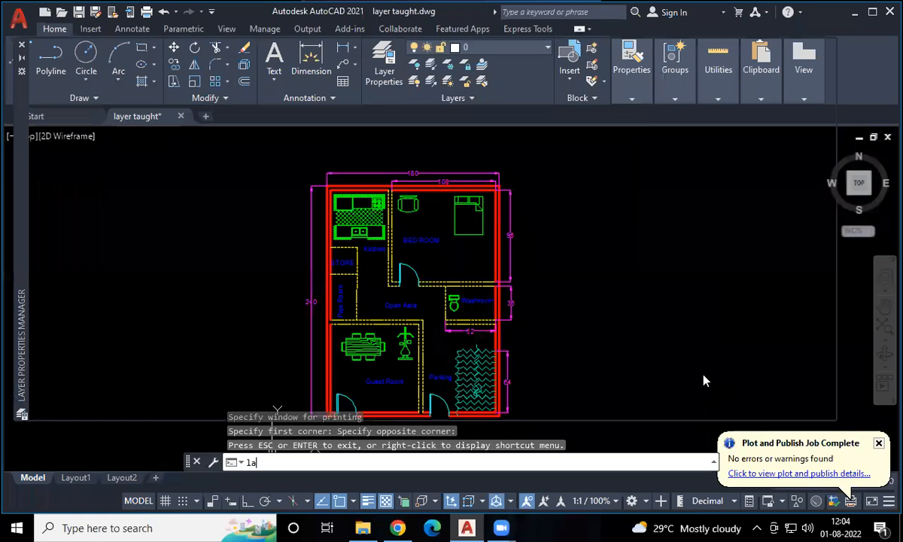
key("Return")
left_click(359, 150)
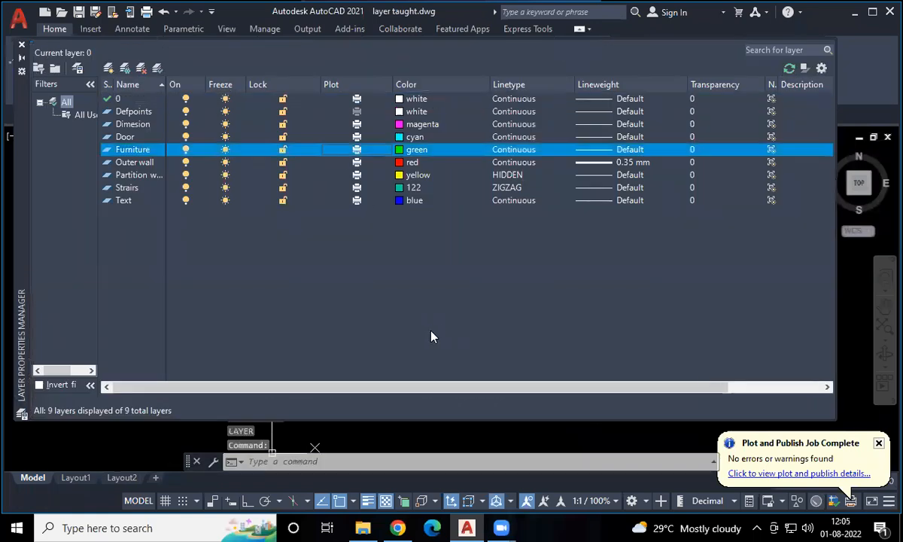
left_click(22, 45)
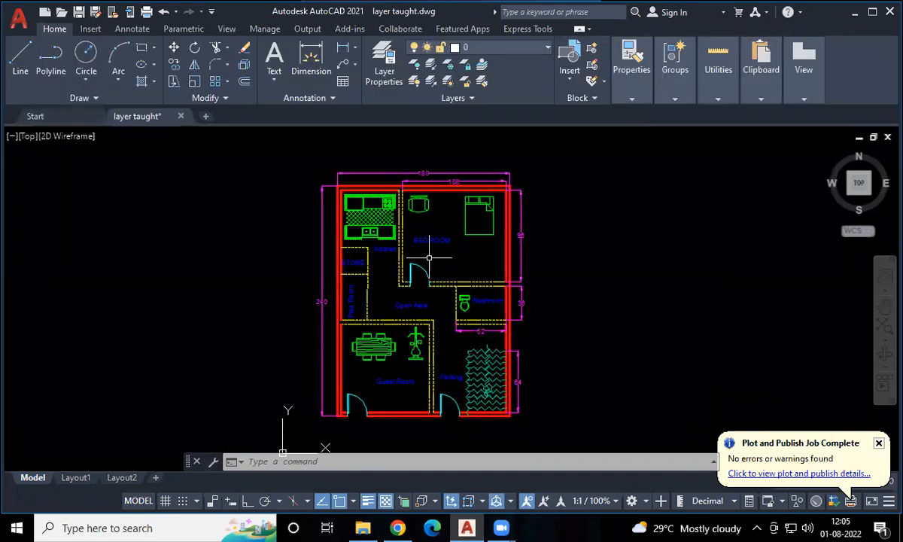
left_click(432, 527)
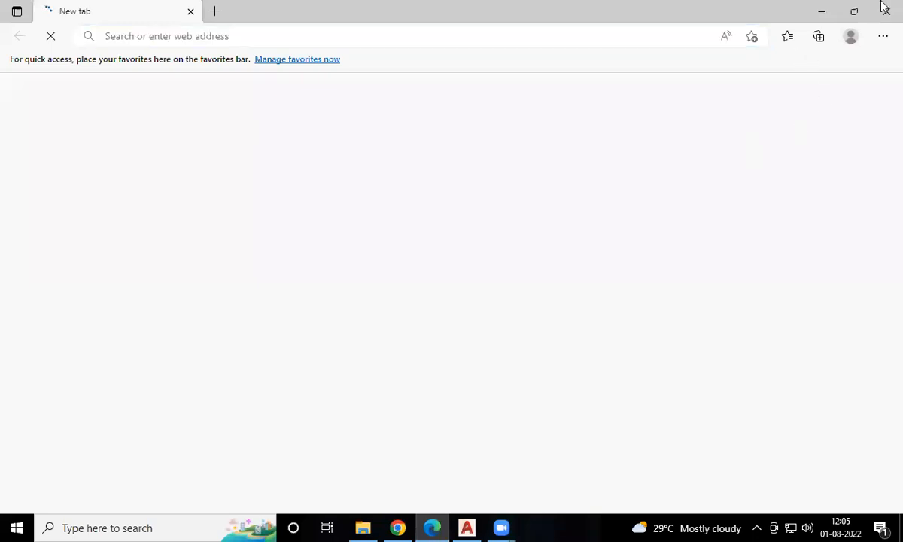
key("alt+Tab")
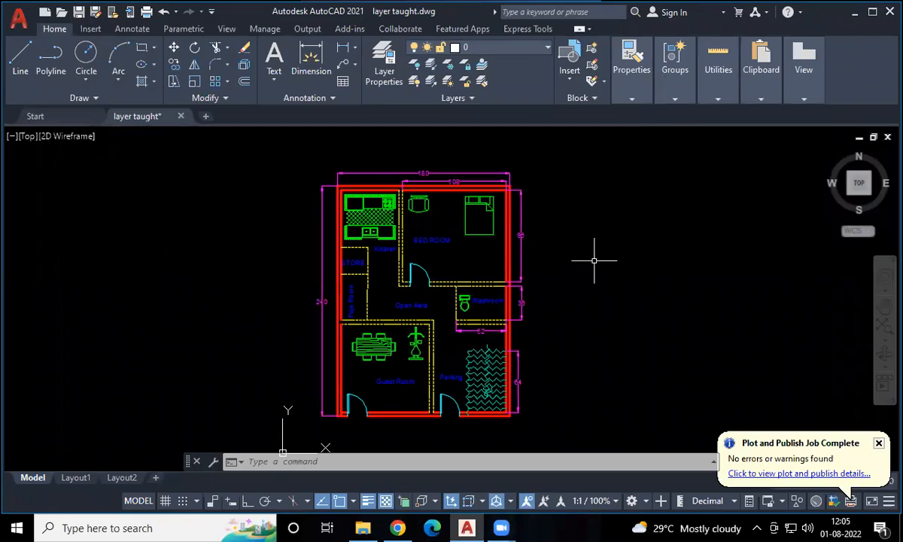